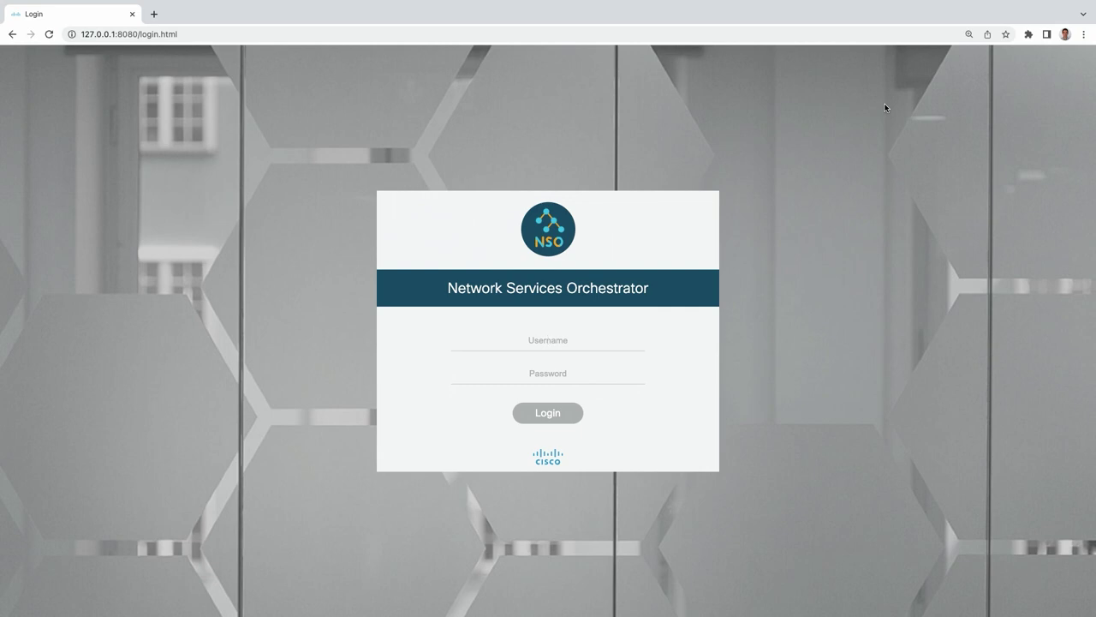
Log in to the NSO Web UI with the administrator username and password
key("Tab")
key("Return")
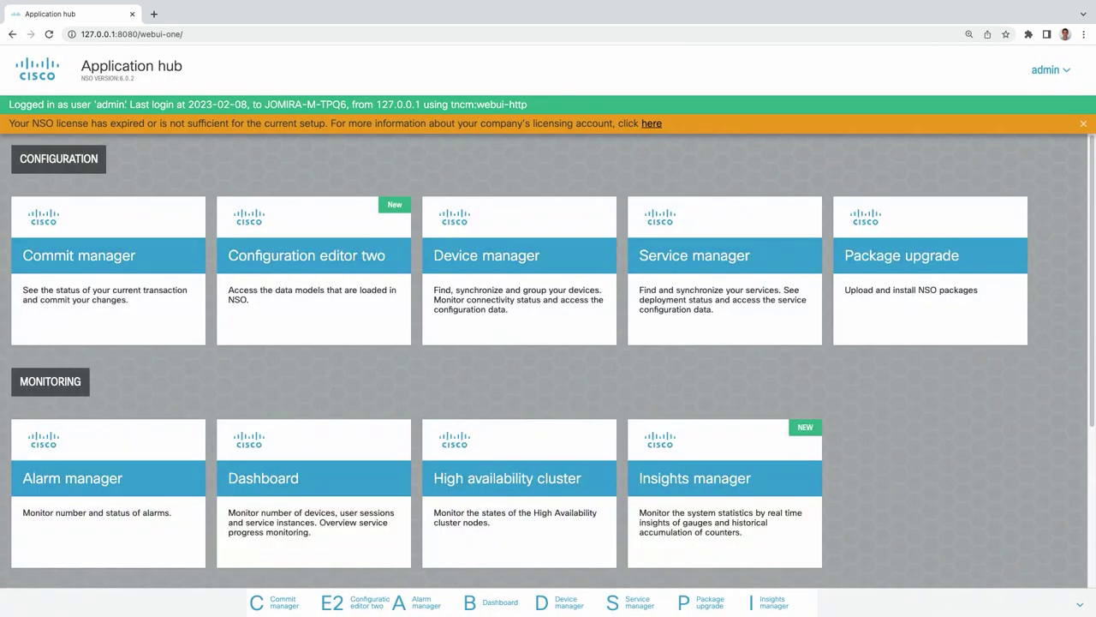
key("super+plus")
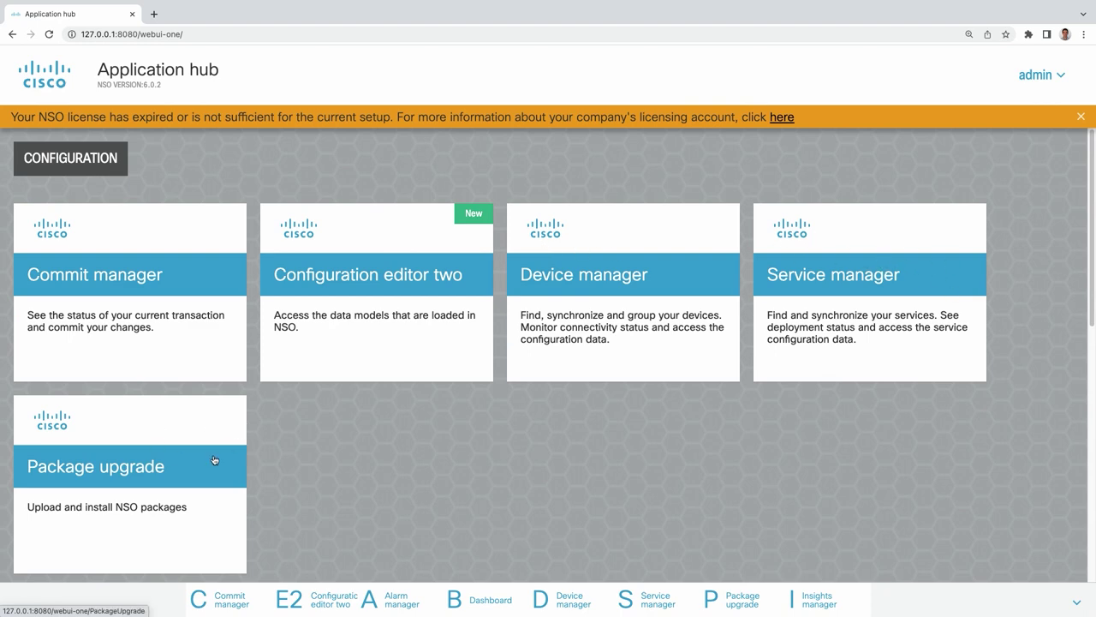
scroll(322, 465, "down", 5)
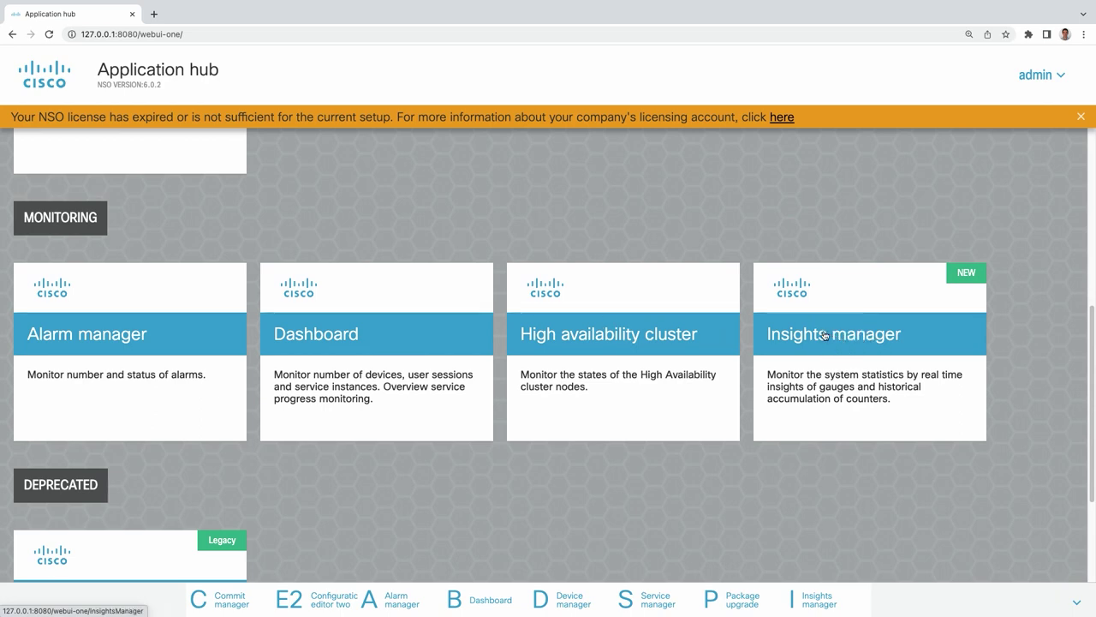
scroll(590, 367, "down", 3)
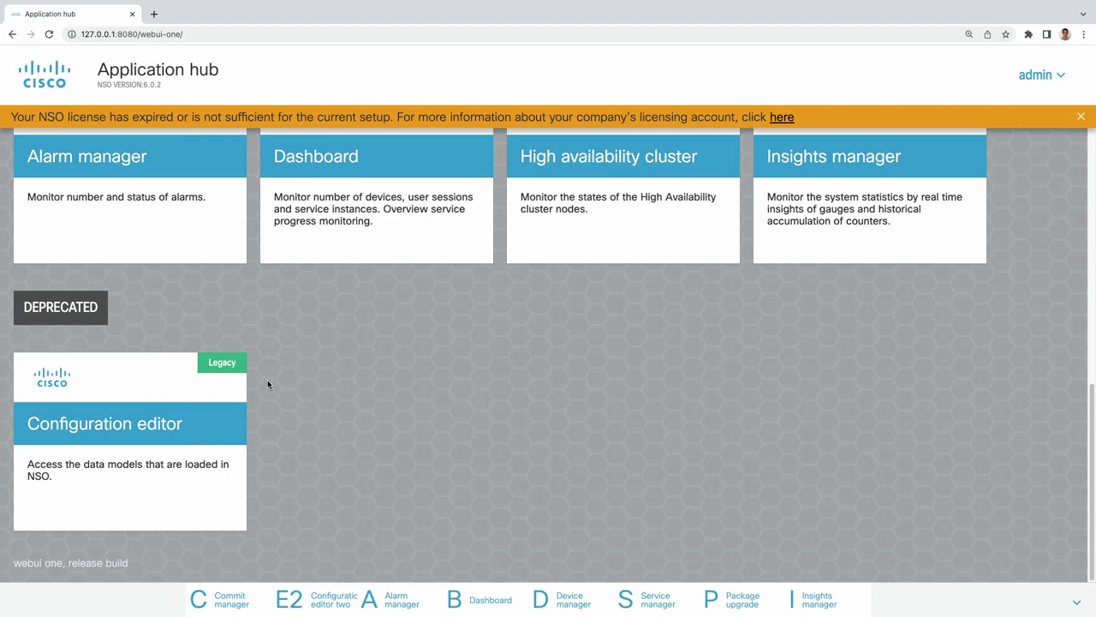
scroll(318, 347, "up", 10)
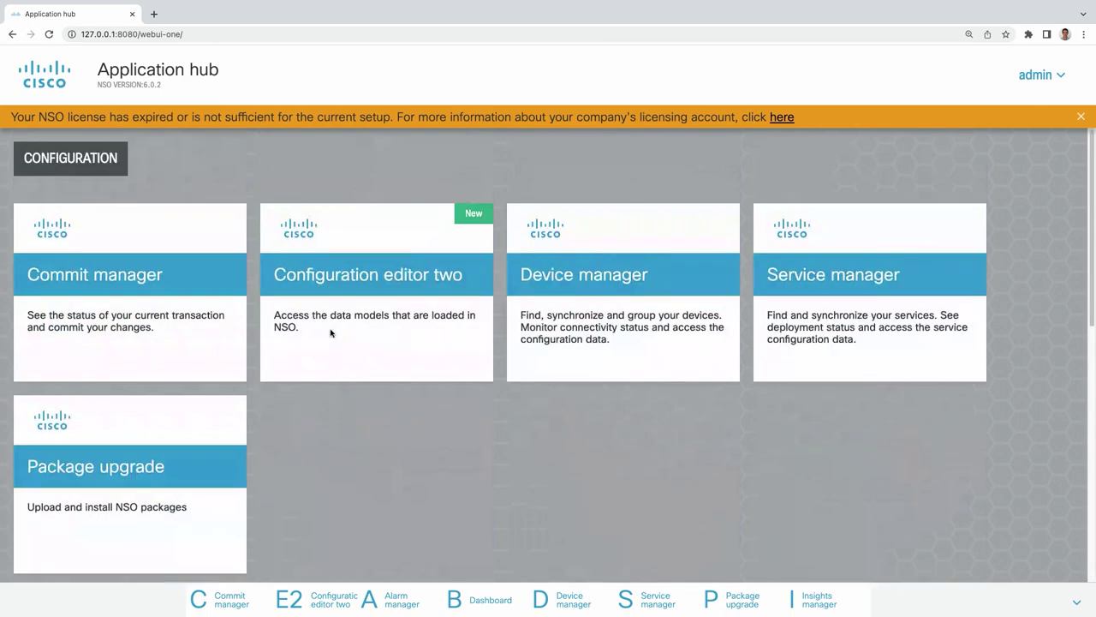
Open the Device manager and try connecting ios-xr-0, which fails with connection refused
left_click(558, 295)
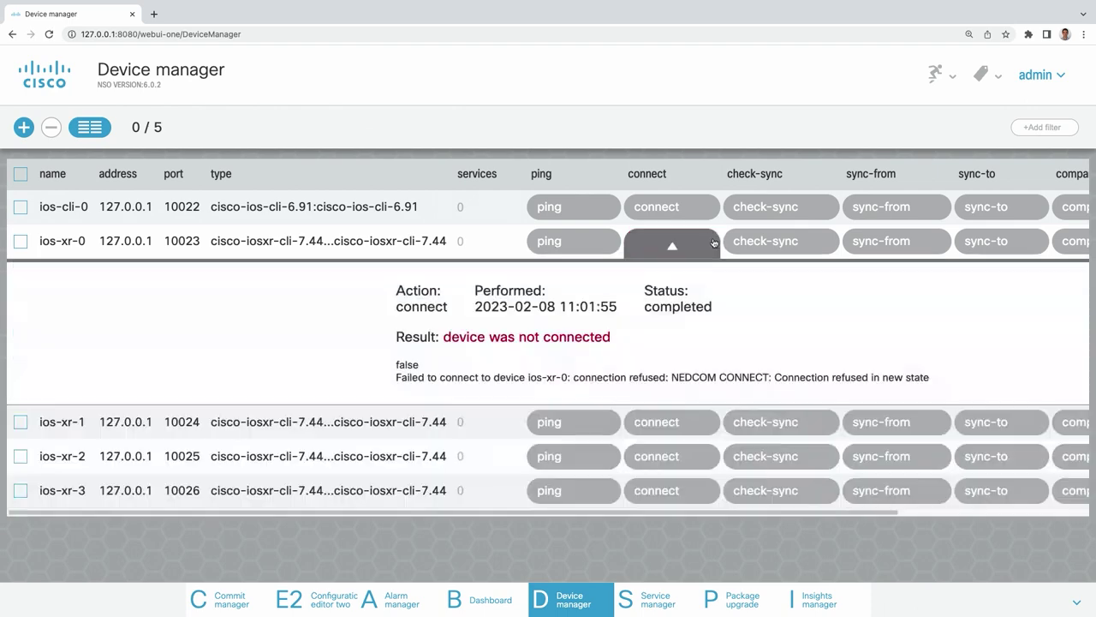
left_click(714, 241)
left_click_drag(698, 513, 908, 516)
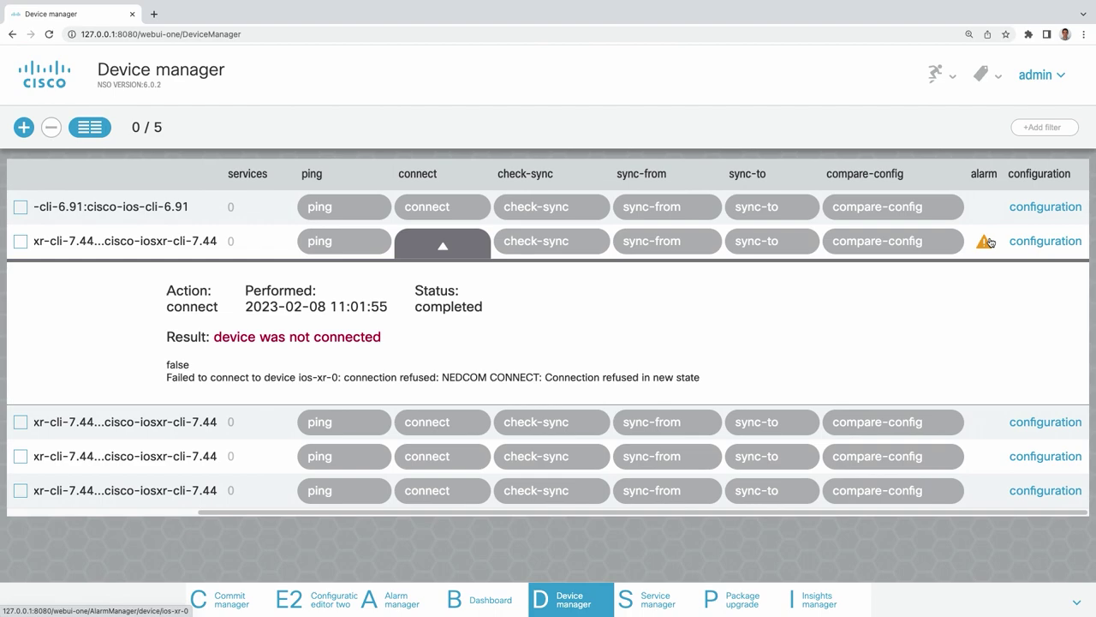
In the Terminal, enlarge the font and run ncs-netsim start to start all five netsim devices
key("ctrl+Right")
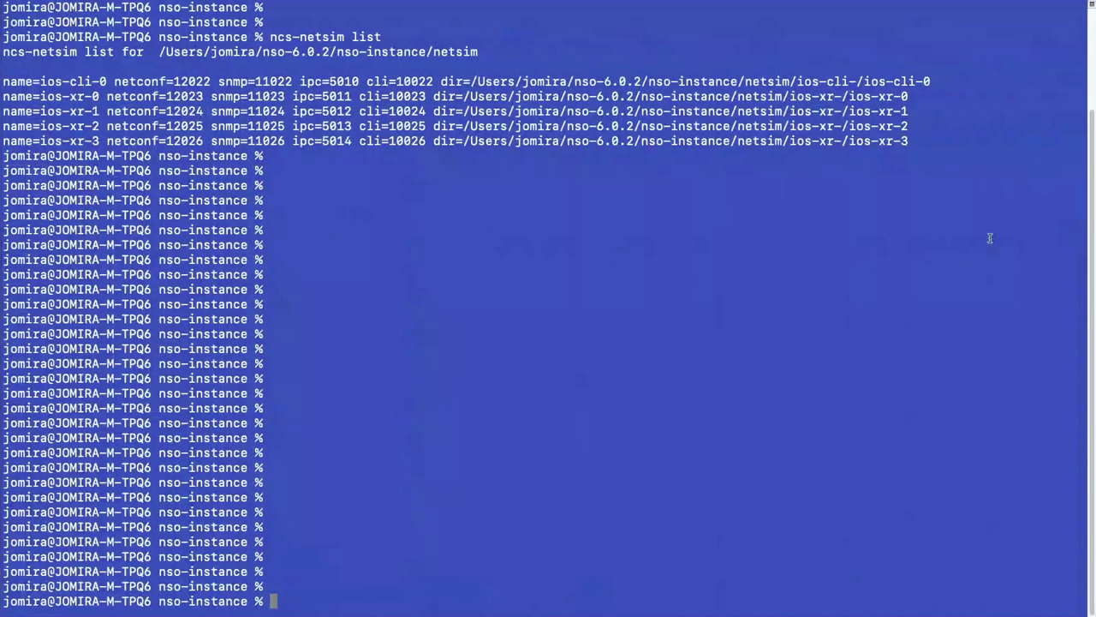
key("super+plus")
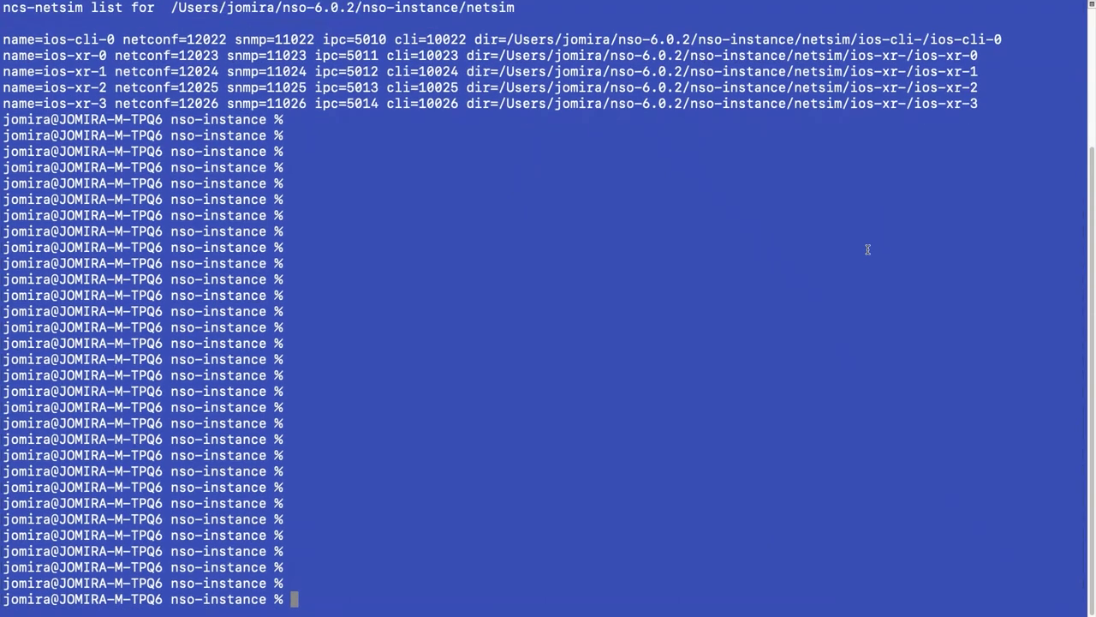
key("super+plus")
type("ncs-ne")
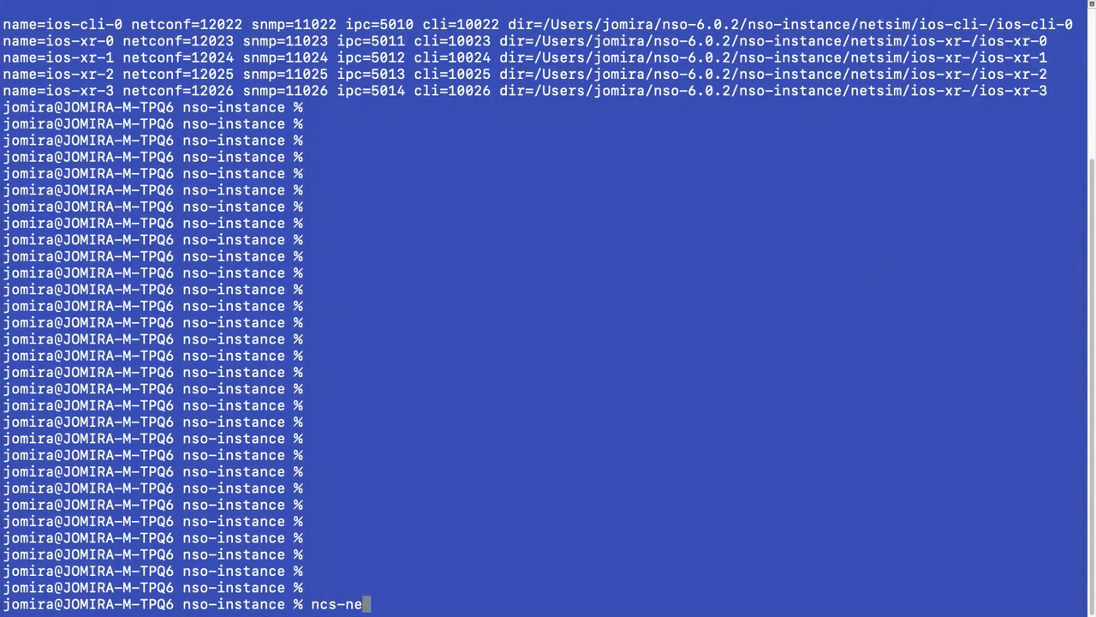
type("tsim start")
key("Return")
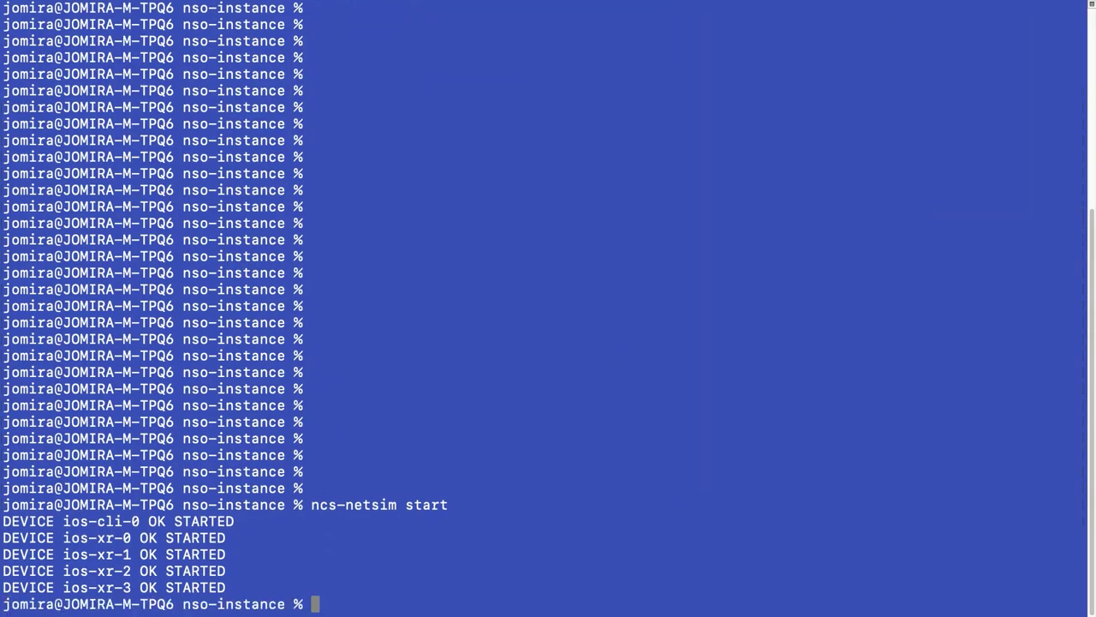
key("ctrl+Left")
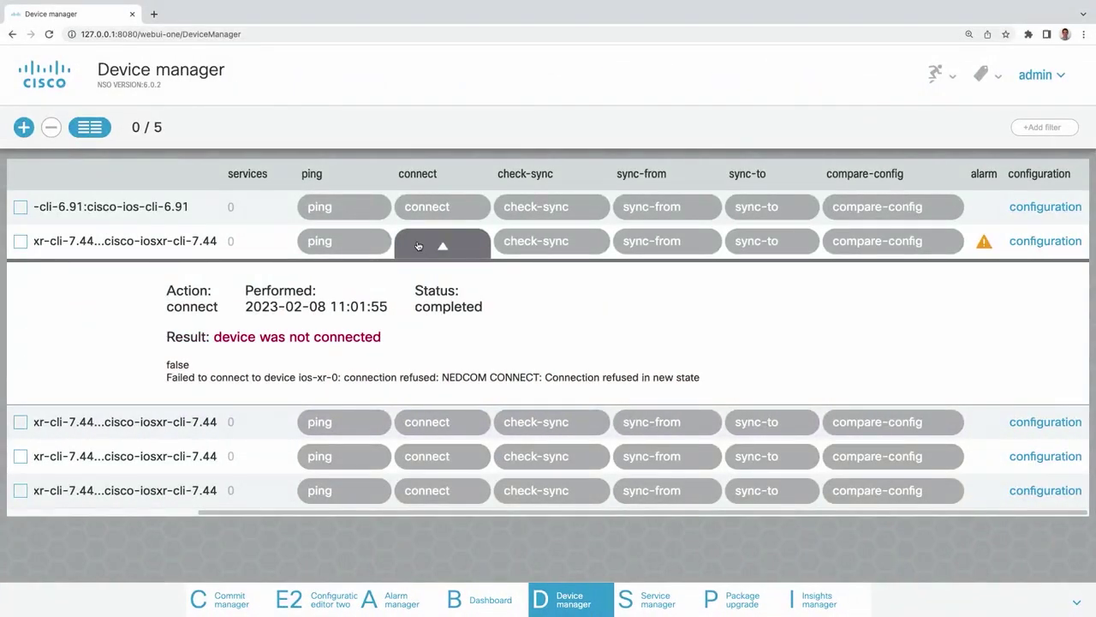
Open the ios-xr-0 al:connection-failure alarm from Alarm manager in the Configuration editor
left_click(400, 596)
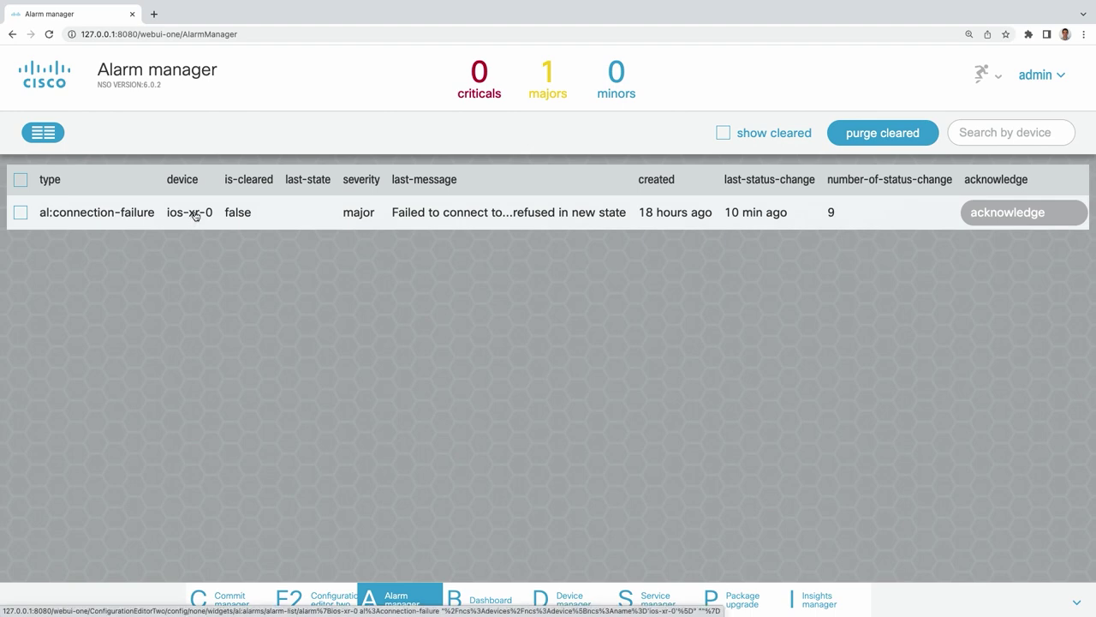
left_click(124, 221)
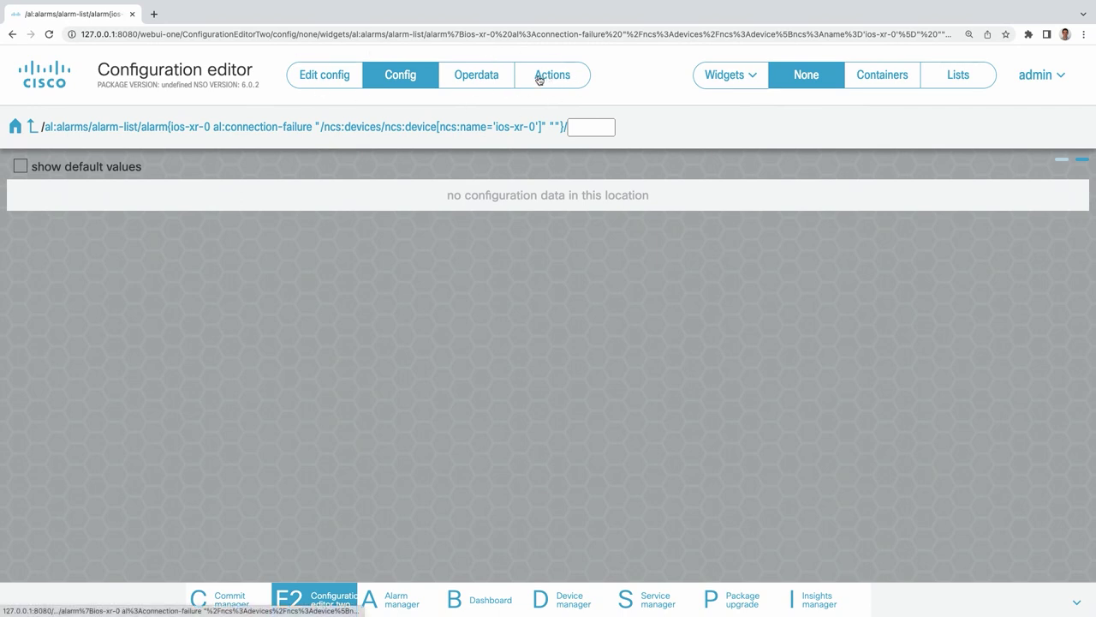
Review the alarm's Operdata: last alarm text, major severity, last change time and status-change history
left_click(482, 76)
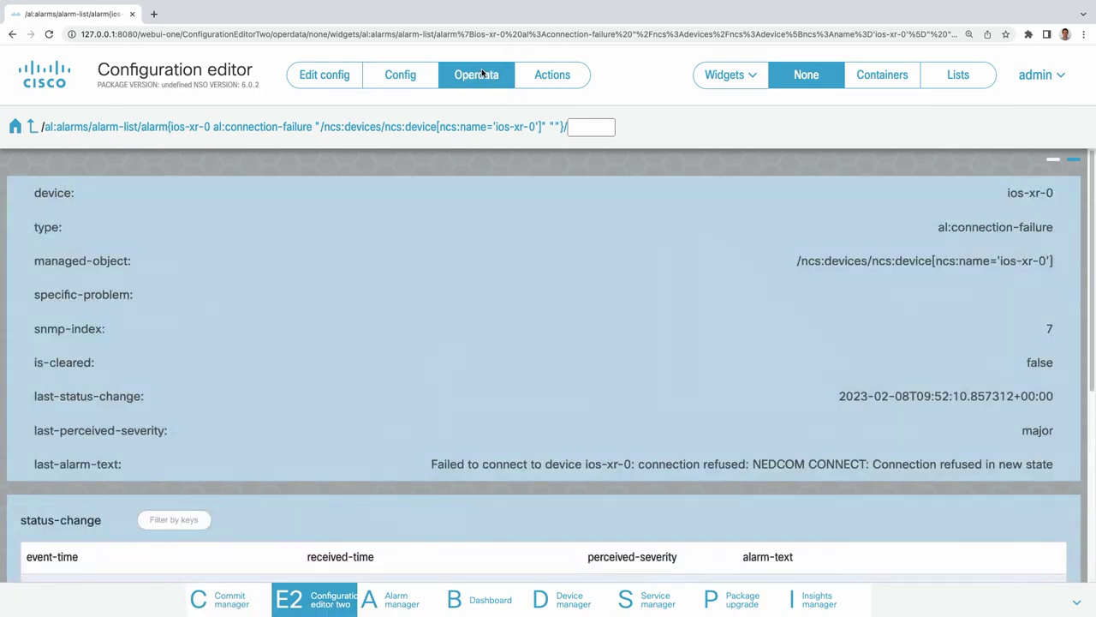
double_click(847, 464)
triple_click(847, 464)
double_click(1037, 430)
double_click(970, 397)
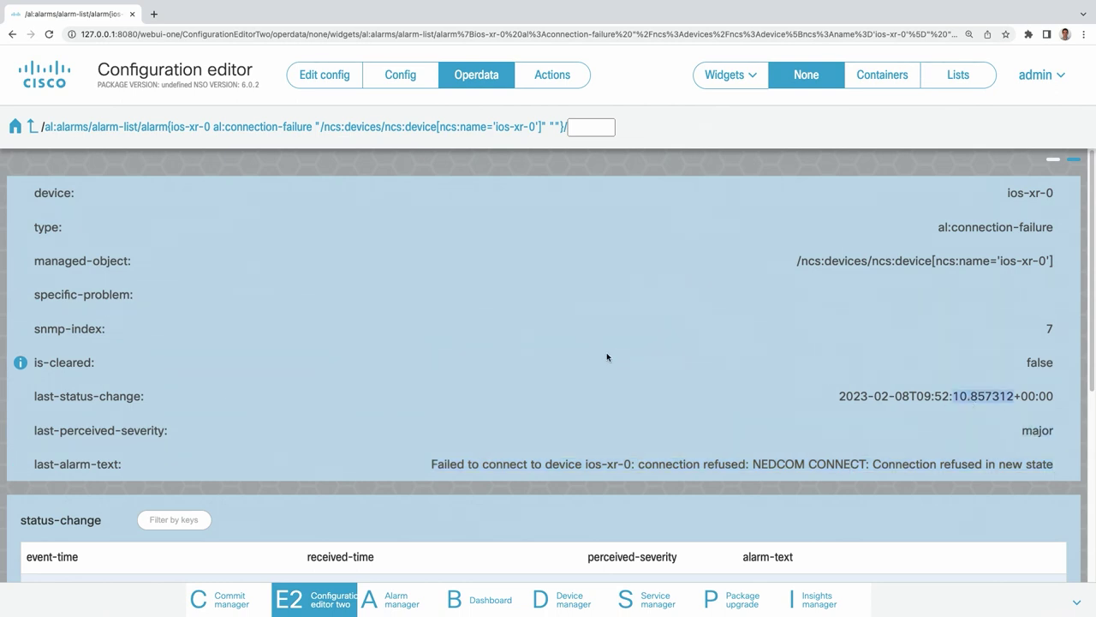
scroll(607, 356, "down", 5)
scroll(610, 351, "down", 1)
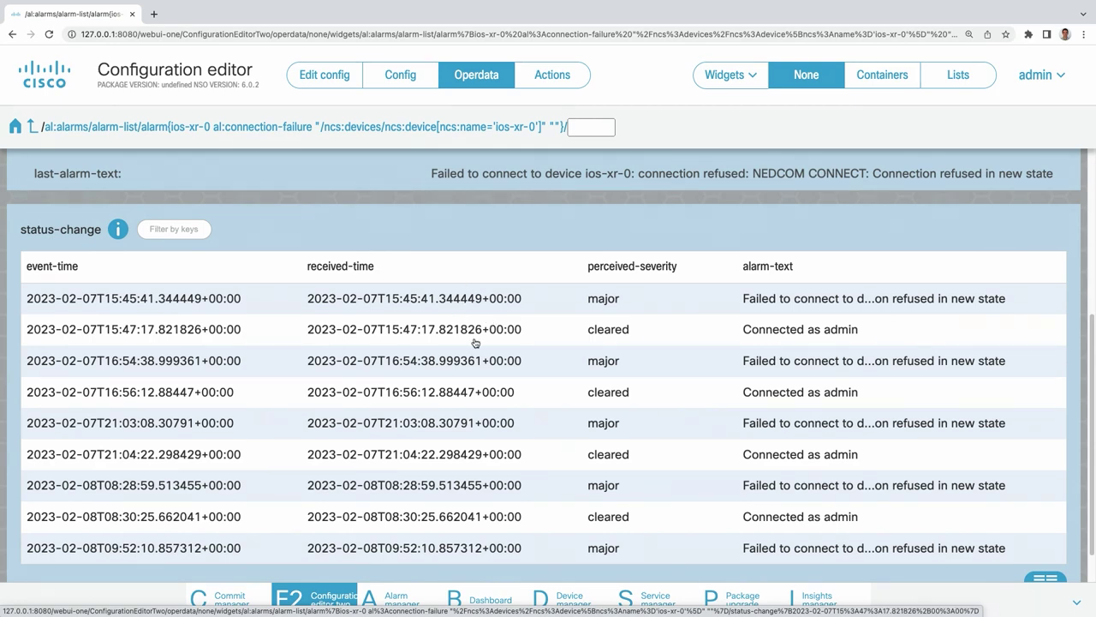
scroll(474, 338, "up", 3)
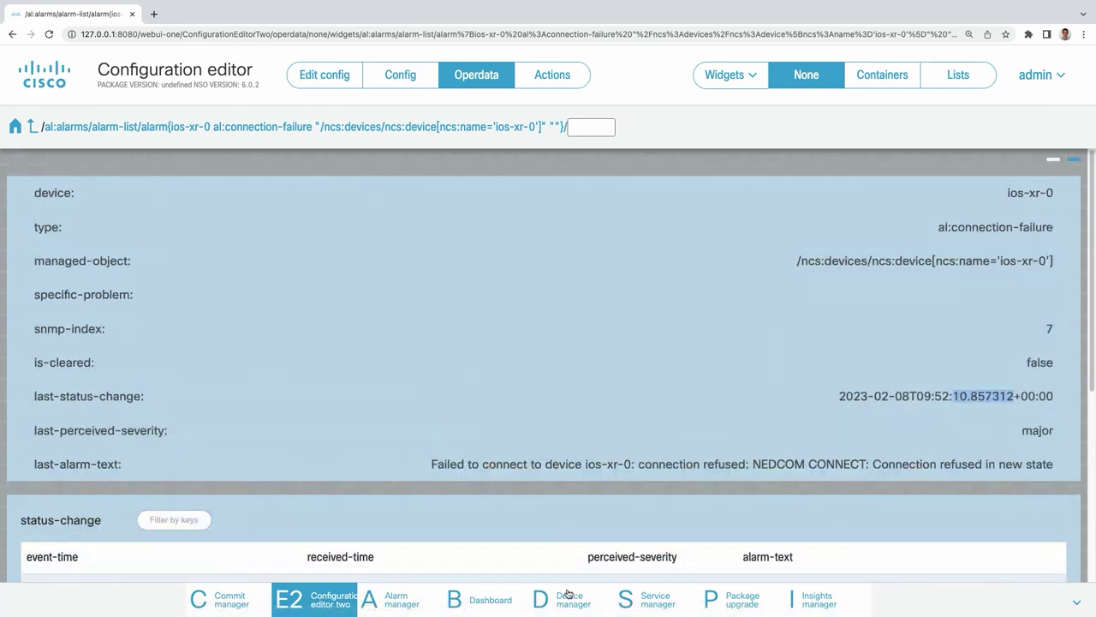
Return to the Device manager and reconnect ios-xr-0 successfully
left_click(570, 597)
left_click(673, 247)
left_click(671, 249)
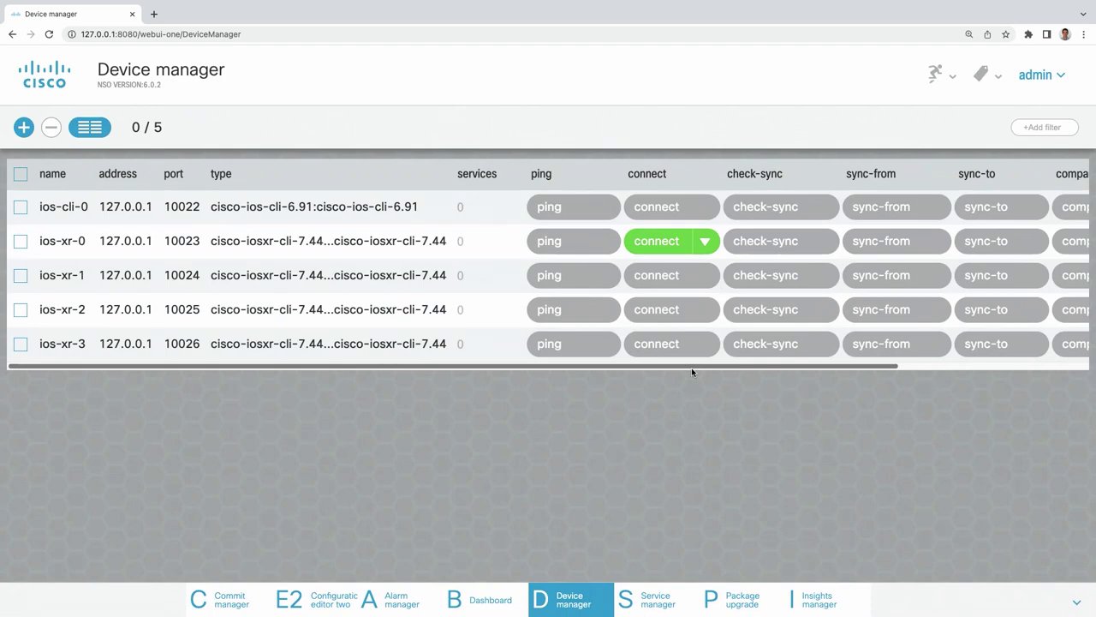
Connect ios-xr-1, then select all five devices and run the connect action on them
left_click(681, 276)
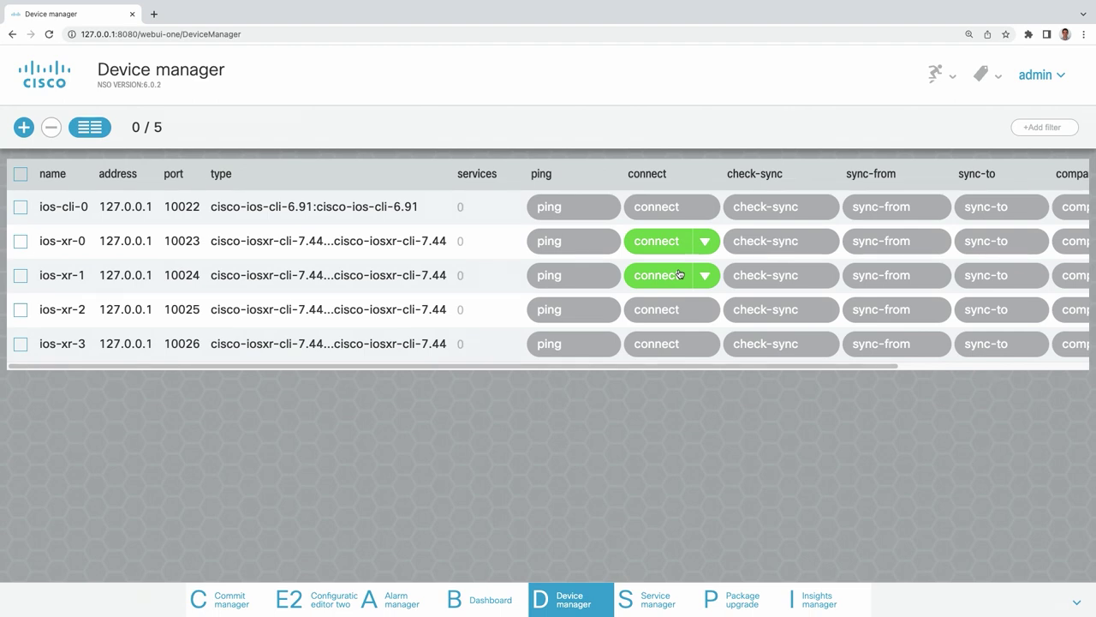
left_click(20, 175)
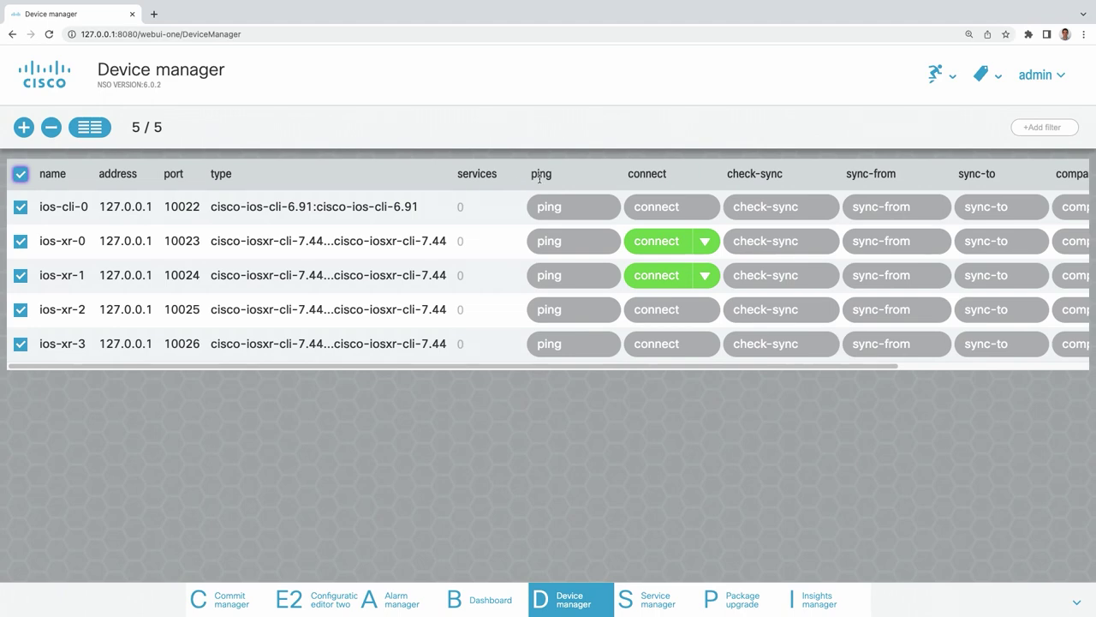
left_click(943, 76)
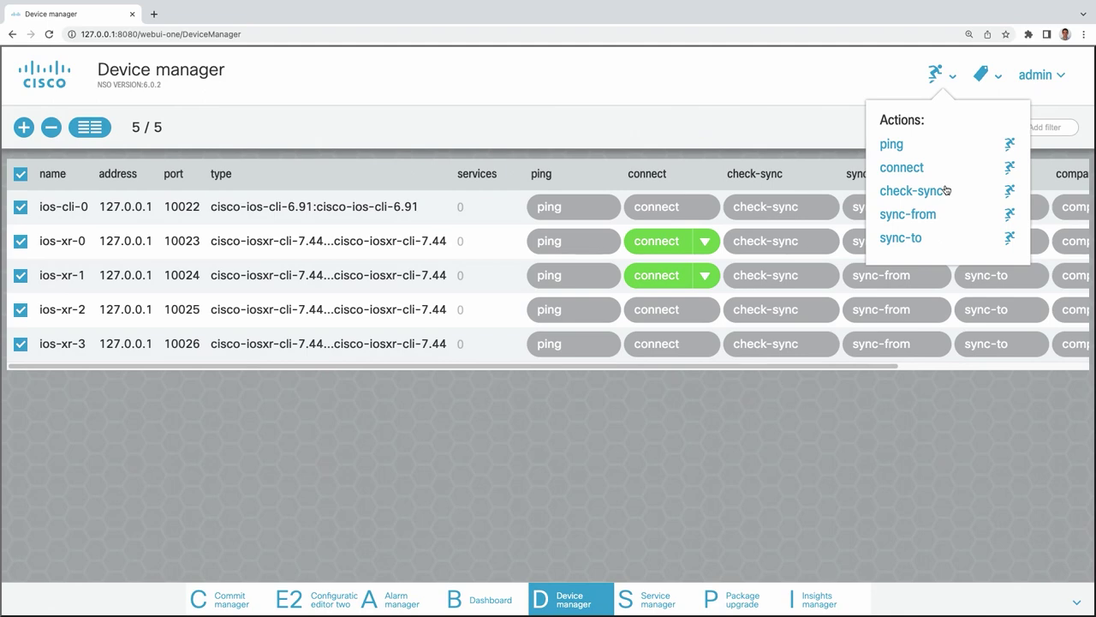
left_click(923, 170)
left_click(529, 347)
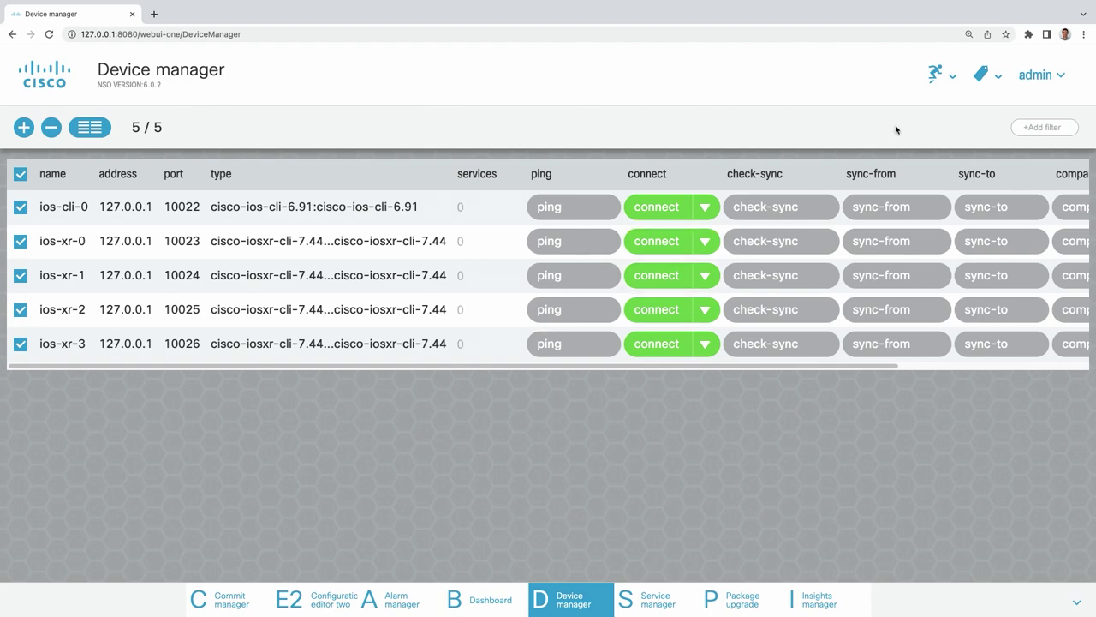
Run check-sync on all five selected devices, then return to the Terminal
left_click(943, 85)
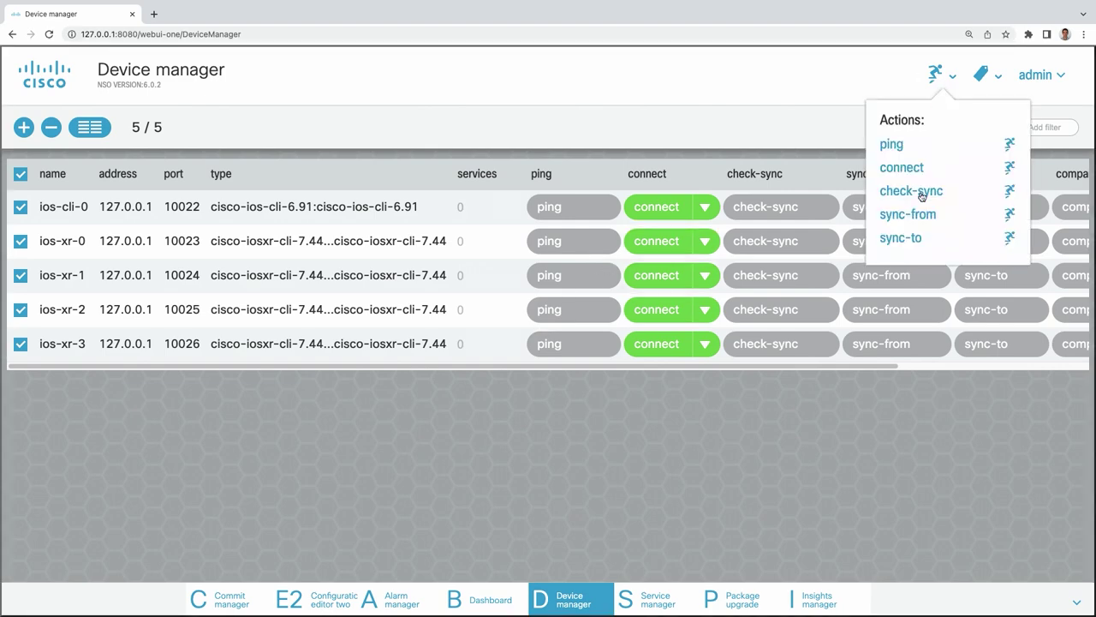
left_click(921, 192)
left_click(491, 346)
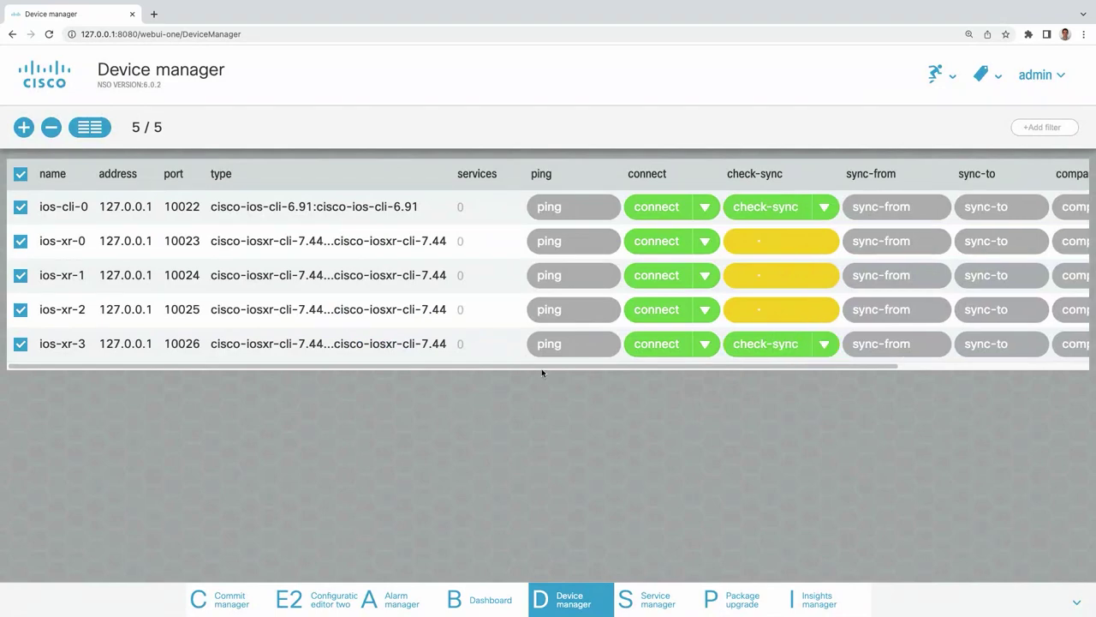
left_click_drag(543, 367, 689, 367)
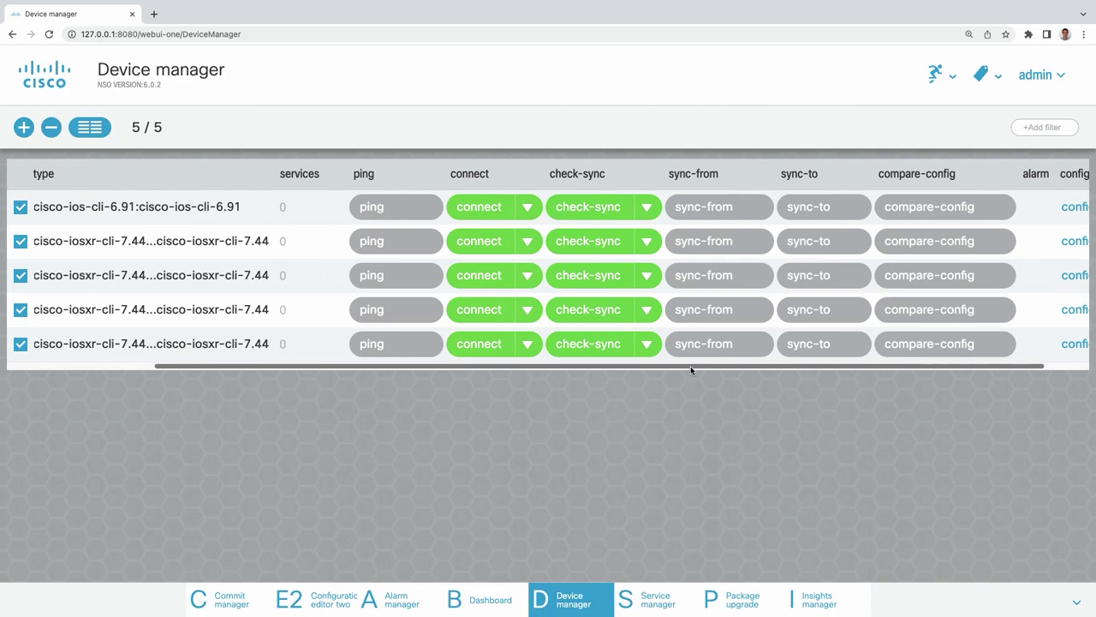
key("ctrl+Right")
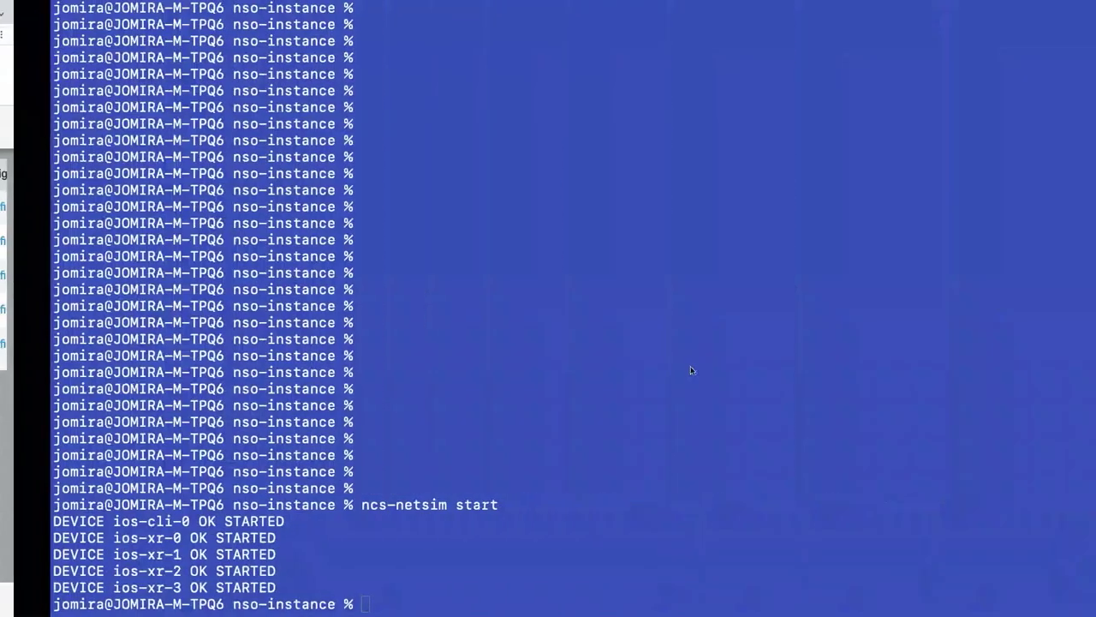
key("Return")
key("Return")
key("Return")
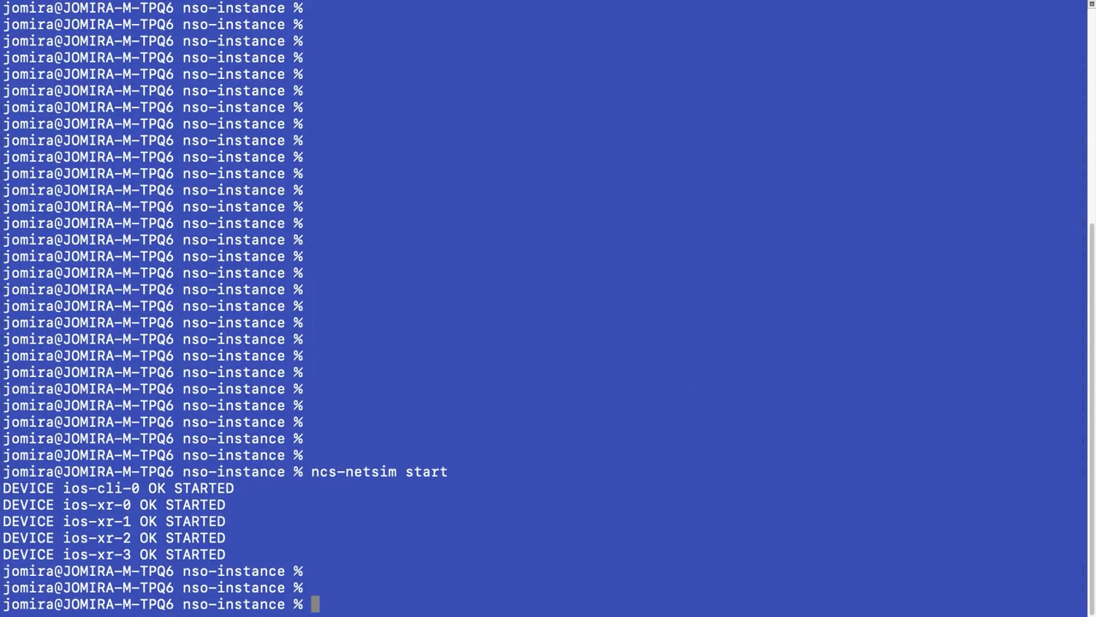
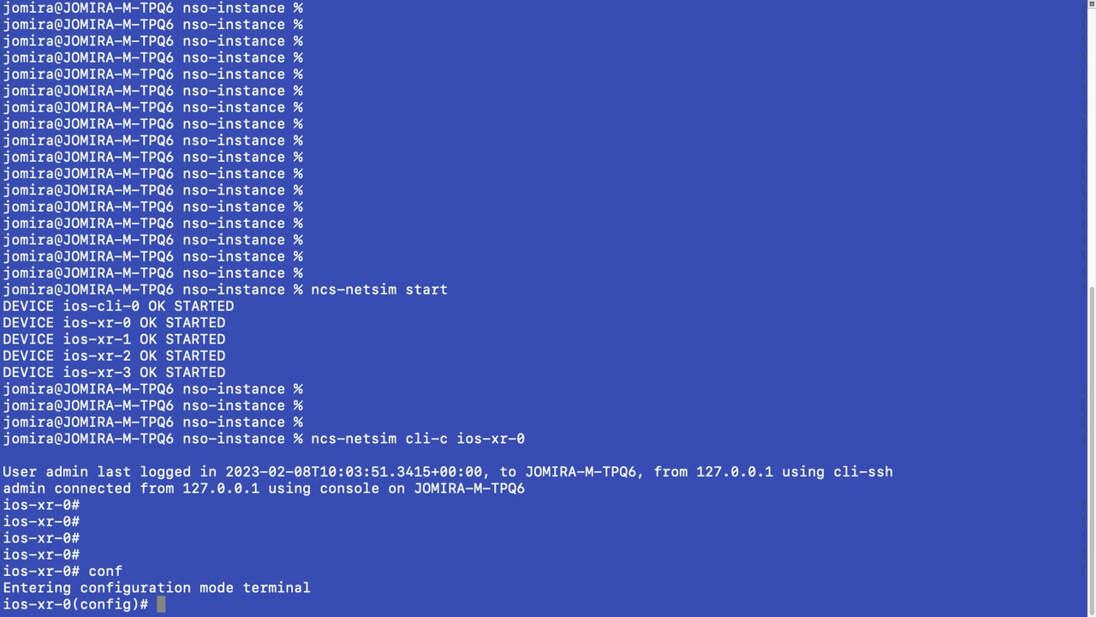
On ios-xr-0, configure interface Loopback 1 with IPv4 address 1.1.1.1 255.255.255.255
type("1")
key("Return")
type("ip")
key("Tab")
type("v")
key("Tab")
type("4 ")
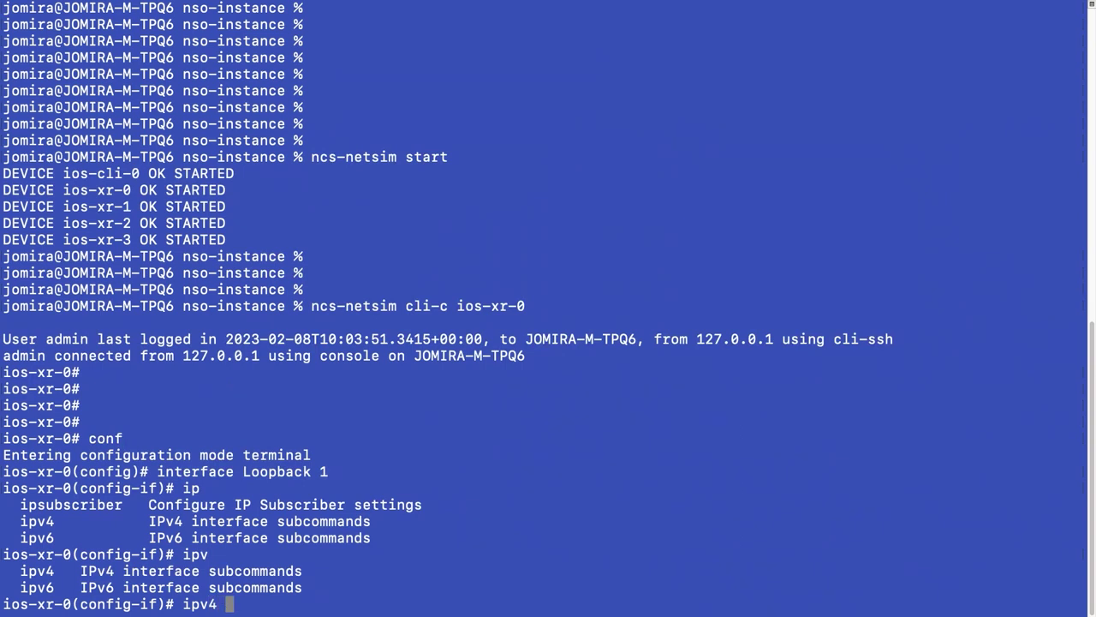
type("address 1.")
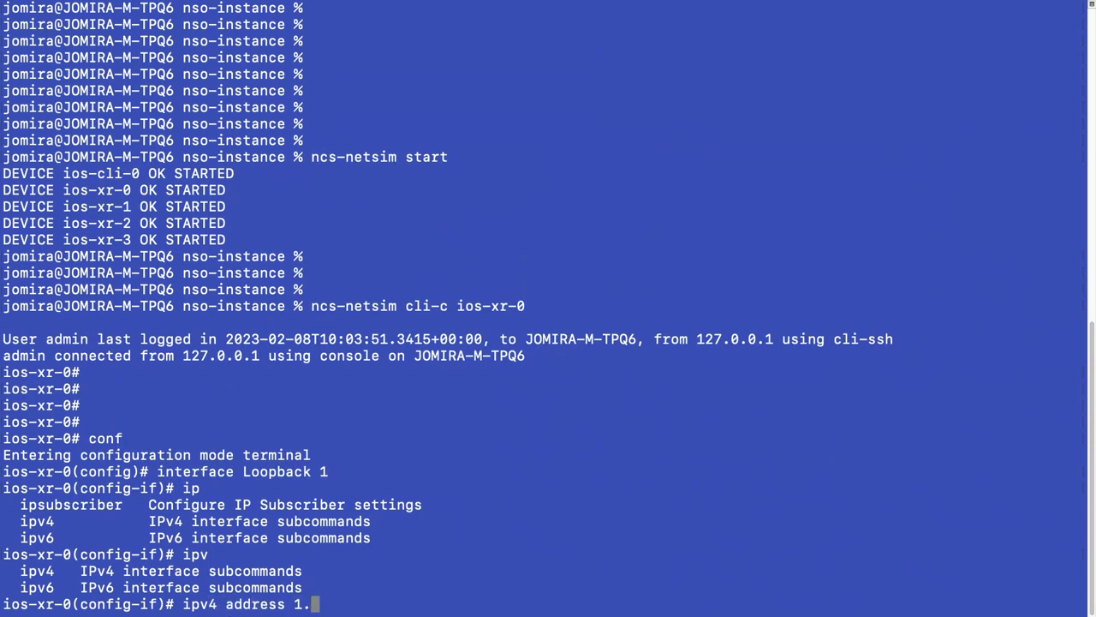
type("1.1.1 255.255")
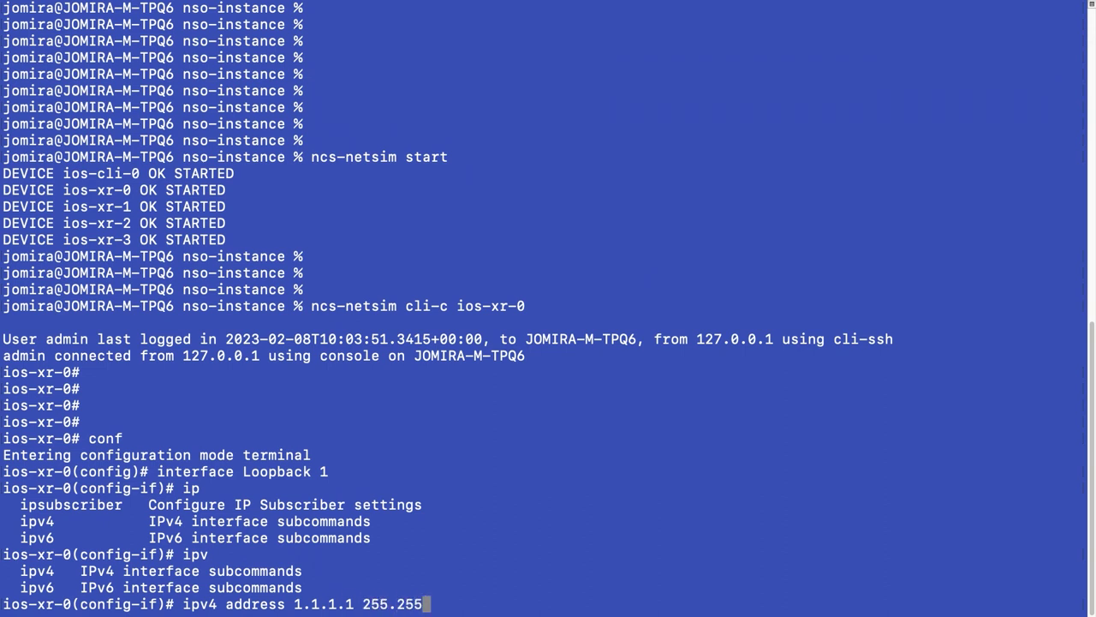
type(".255.255")
key("Return")
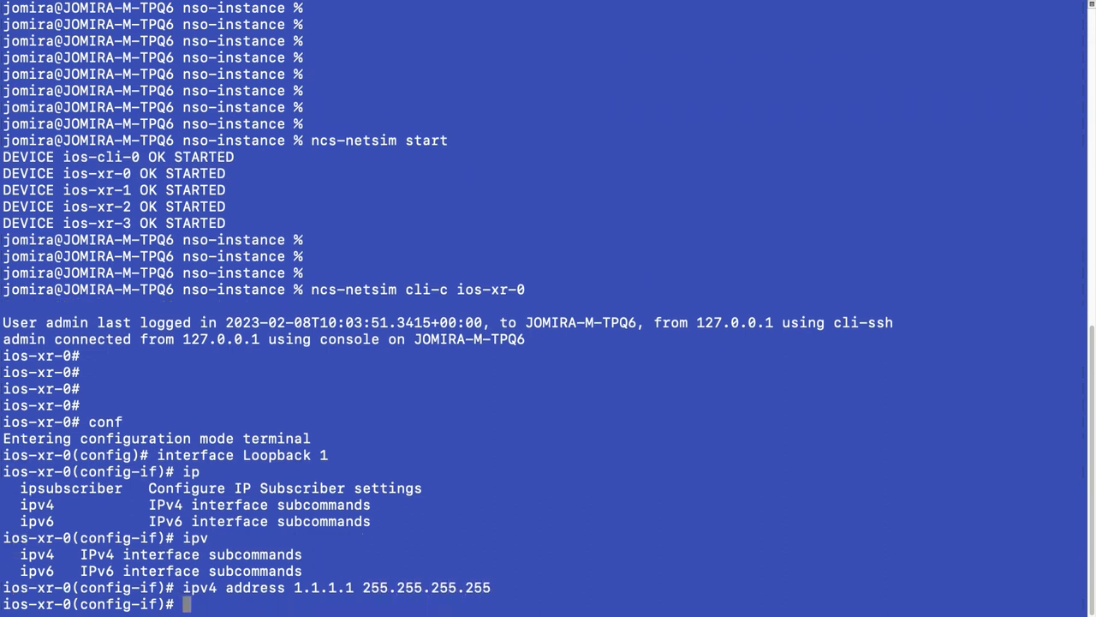
Commit the change, exit configuration mode and display the running configuration
type("commit")
key("Return")
type("end")
key("Return")
type("show run")
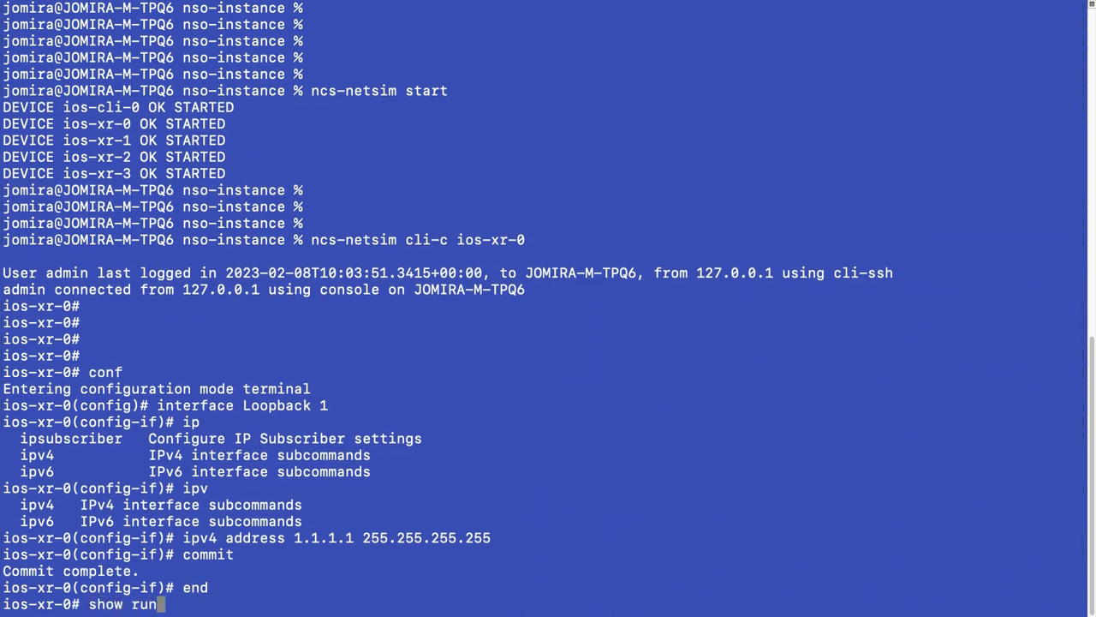
key("Return")
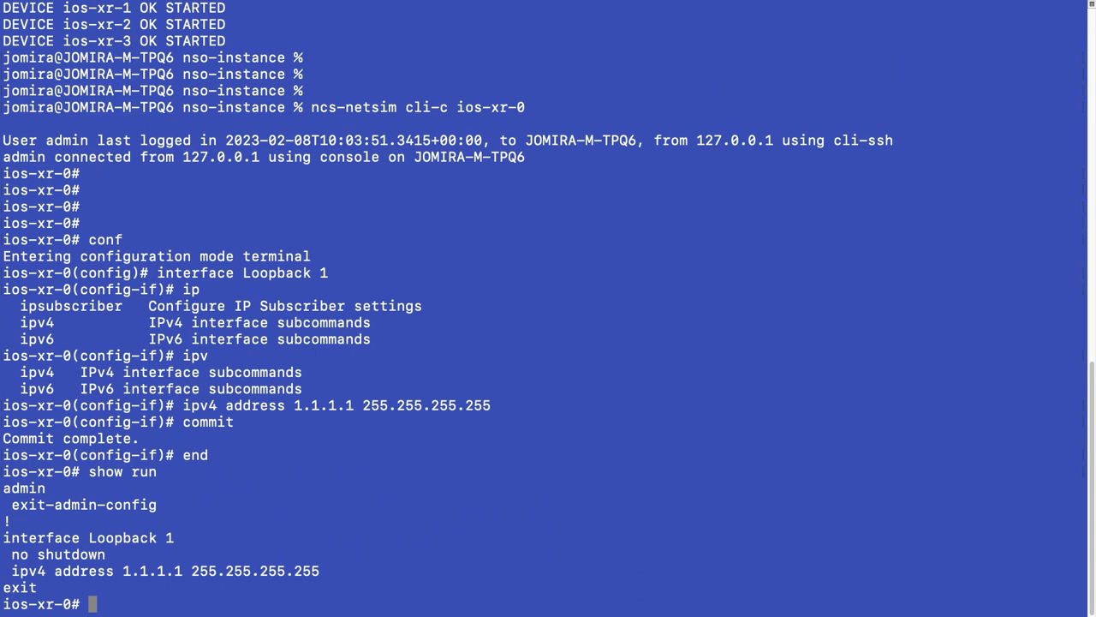
key("ctrl+Left")
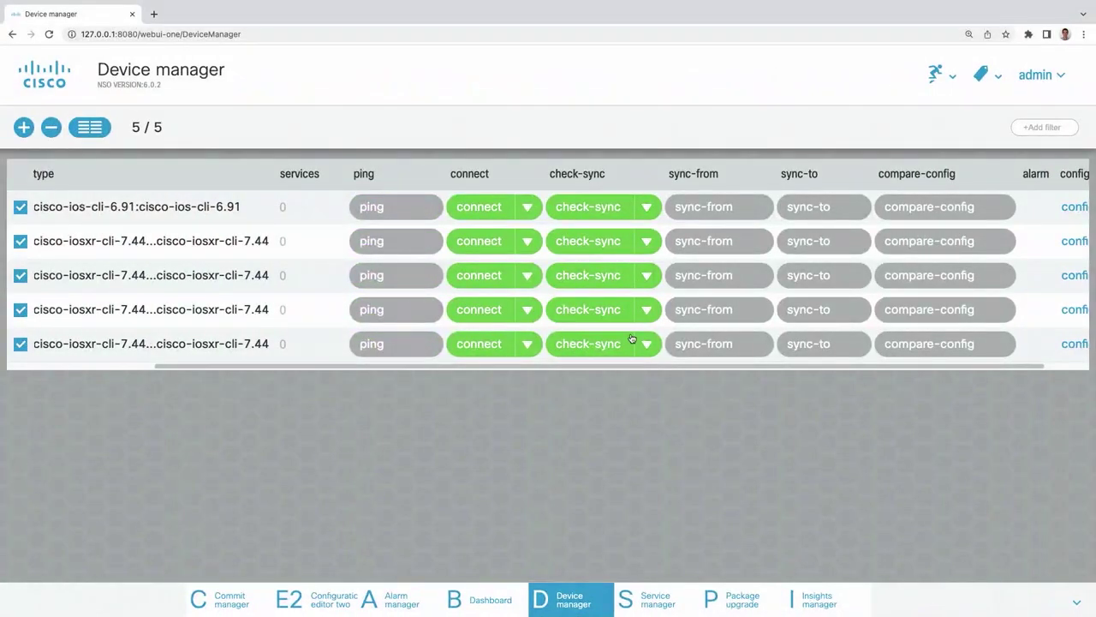
Run check-sync on the second device, read its out-of-sync result, then compare its config
left_click(579, 242)
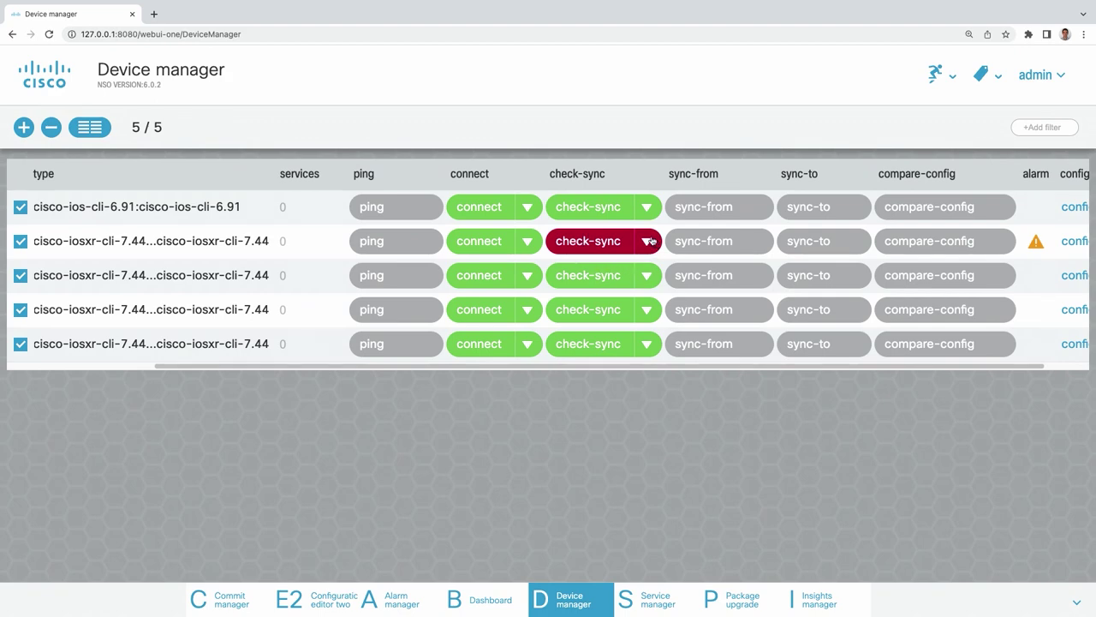
left_click(649, 242)
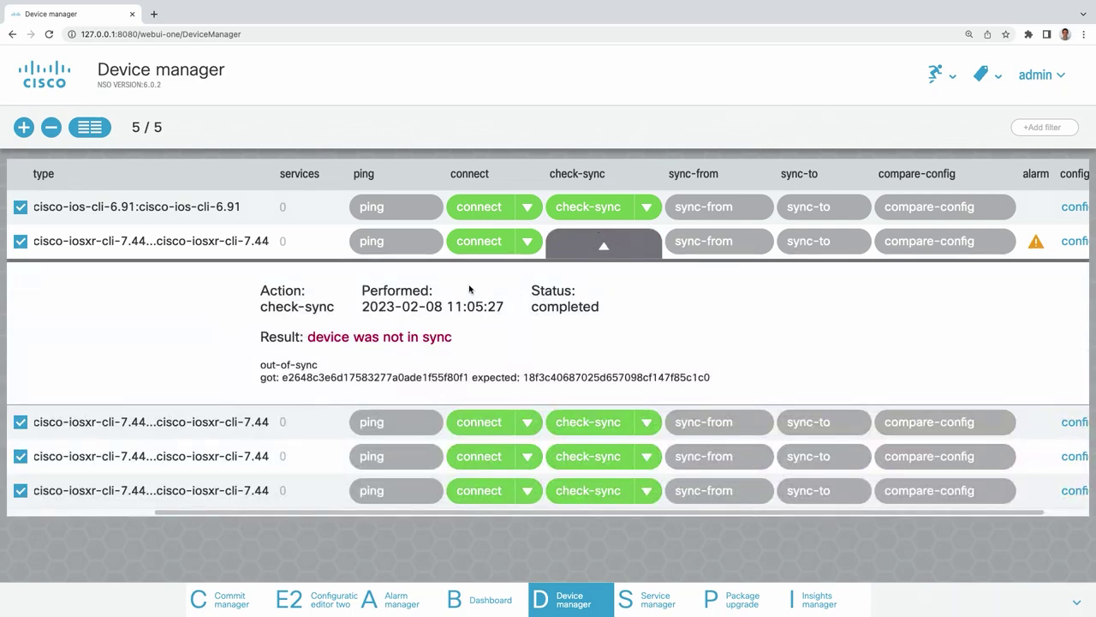
double_click(441, 374)
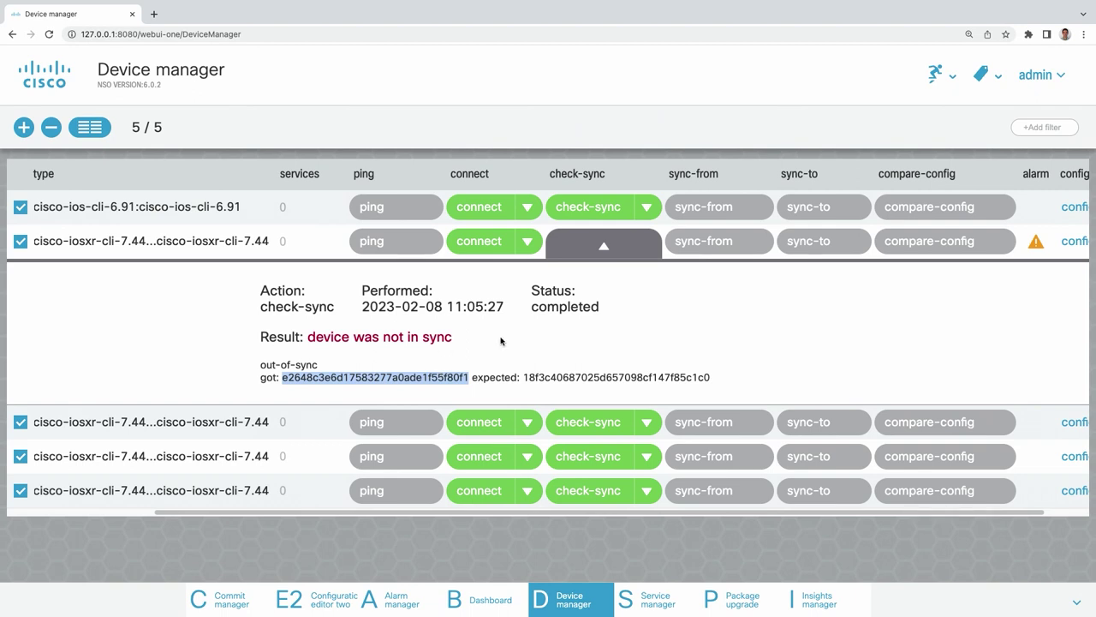
left_click(896, 243)
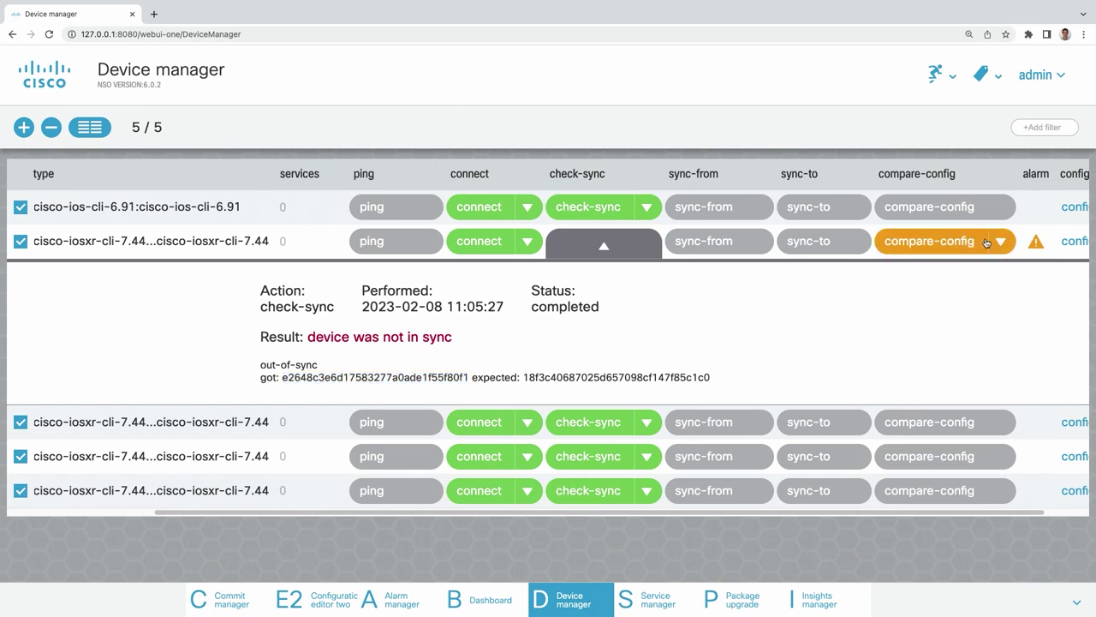
left_click(996, 242)
Review the Loopback 1 diff, sync-from ios-xr-0, recheck sync, and open it in the Configuration editor
scroll(793, 348, "down", 1)
scroll(793, 348, "down", 1)
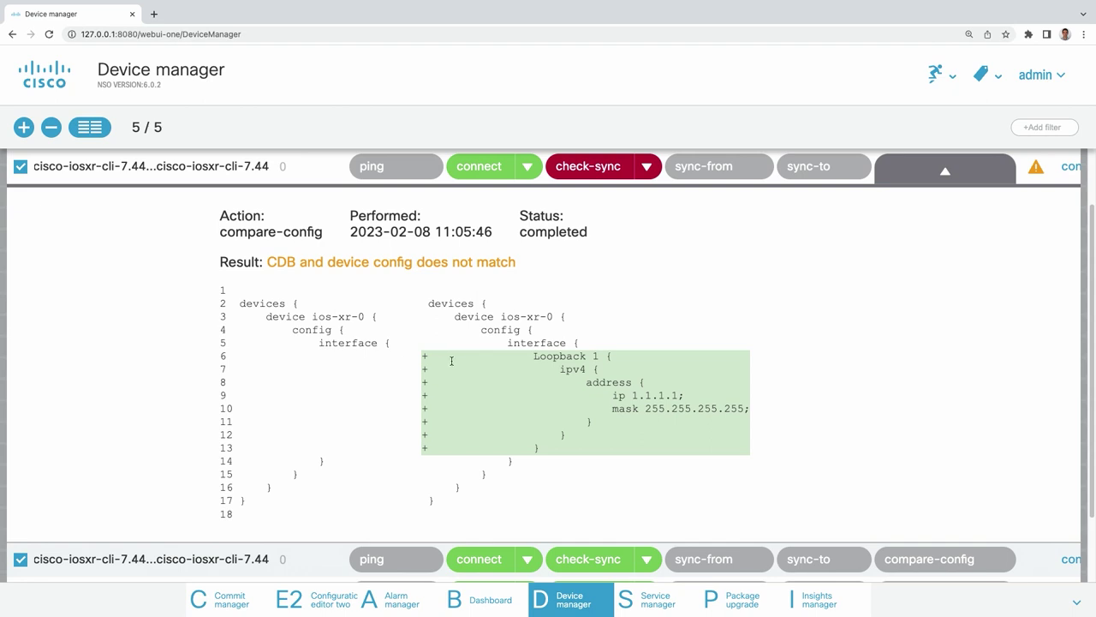
left_click(704, 177)
left_click(613, 167)
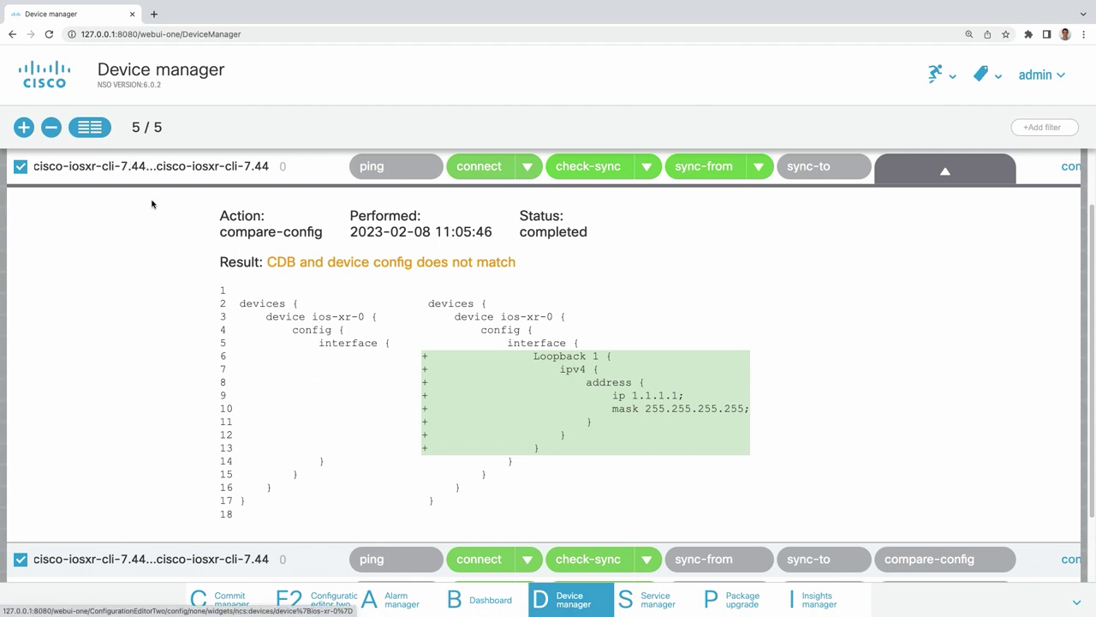
left_click(117, 172)
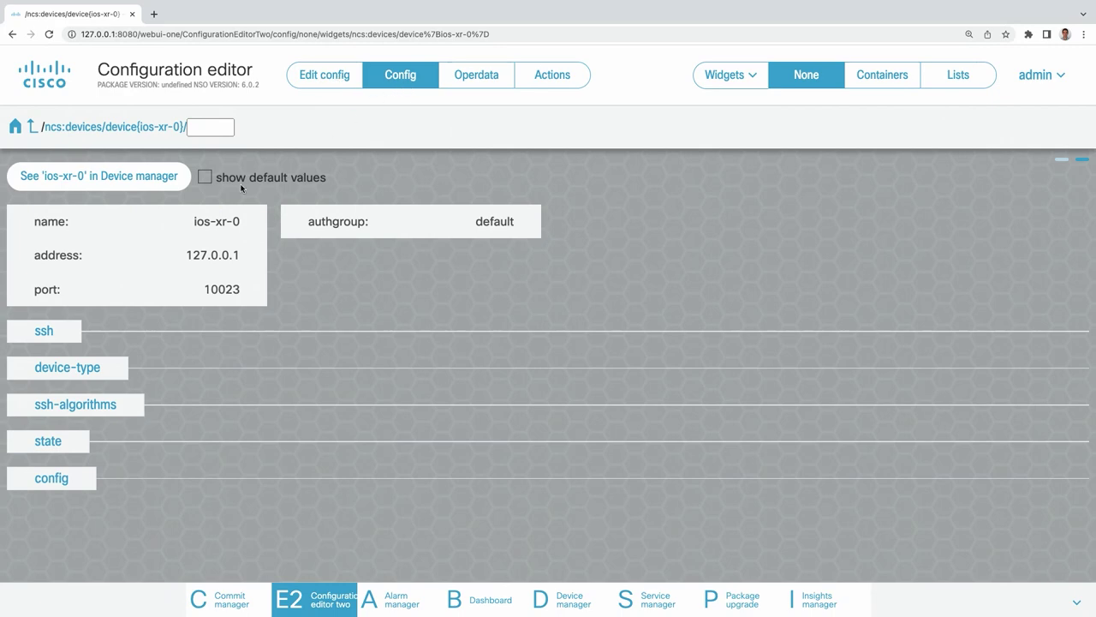
Navigate to Loopback 1's ipv4 address and make ip 1.1.1.1 editable
left_click(62, 479)
left_click(100, 218)
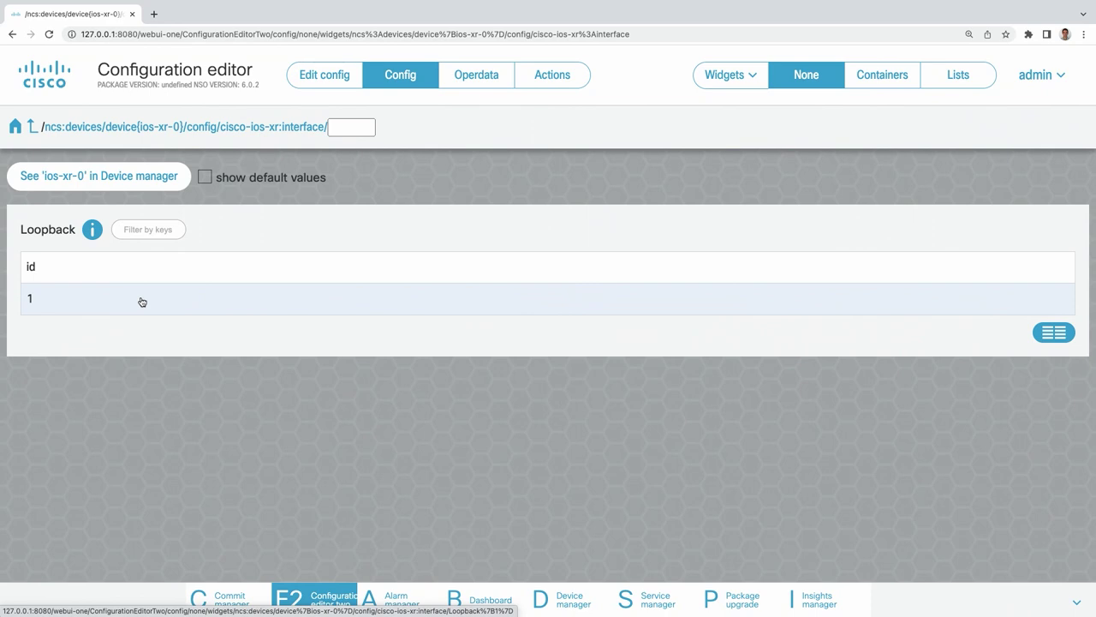
left_click(322, 81)
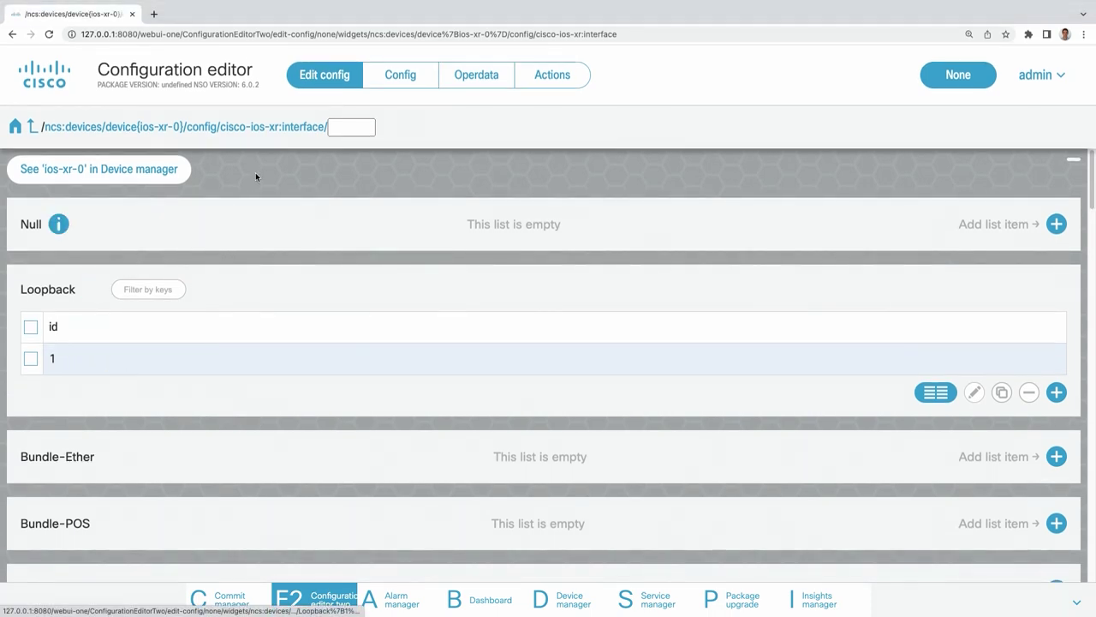
left_click(389, 76)
left_click(49, 295)
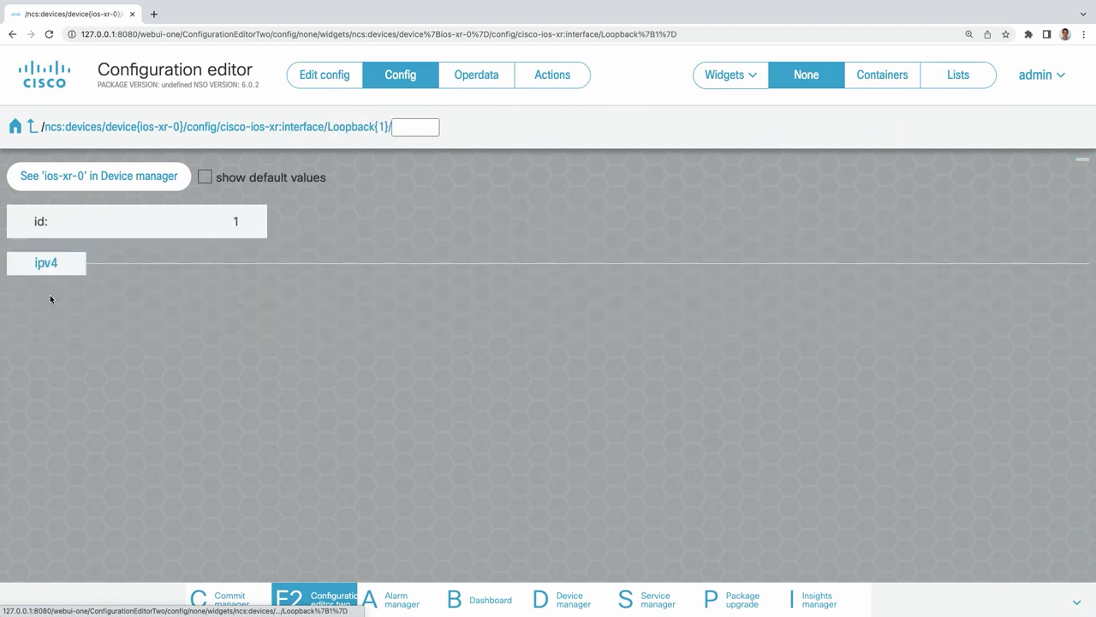
left_click(54, 265)
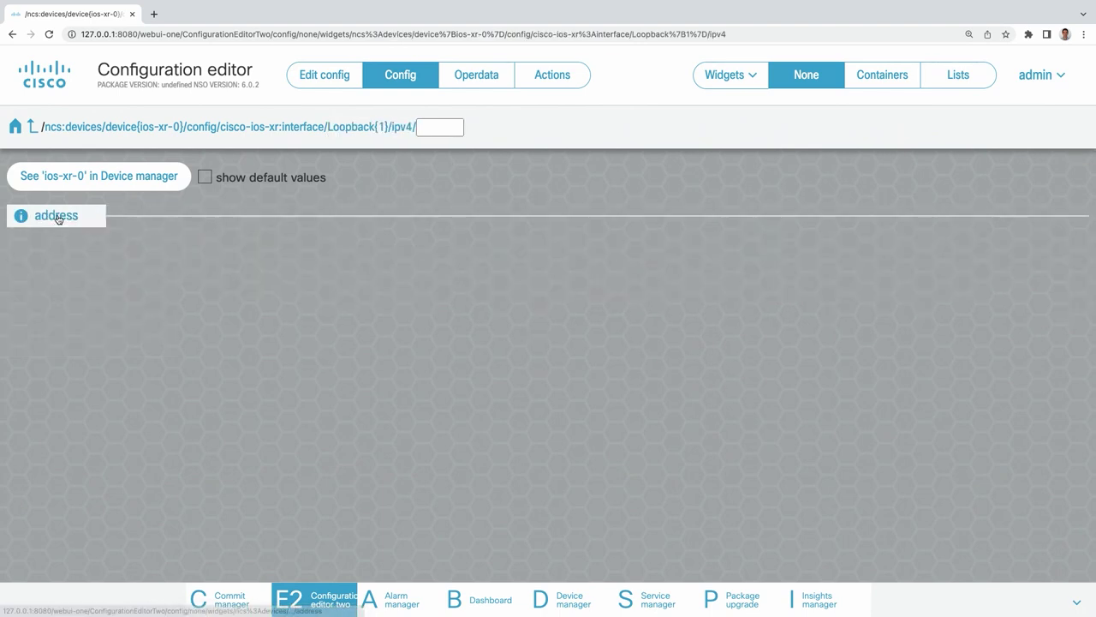
left_click(57, 215)
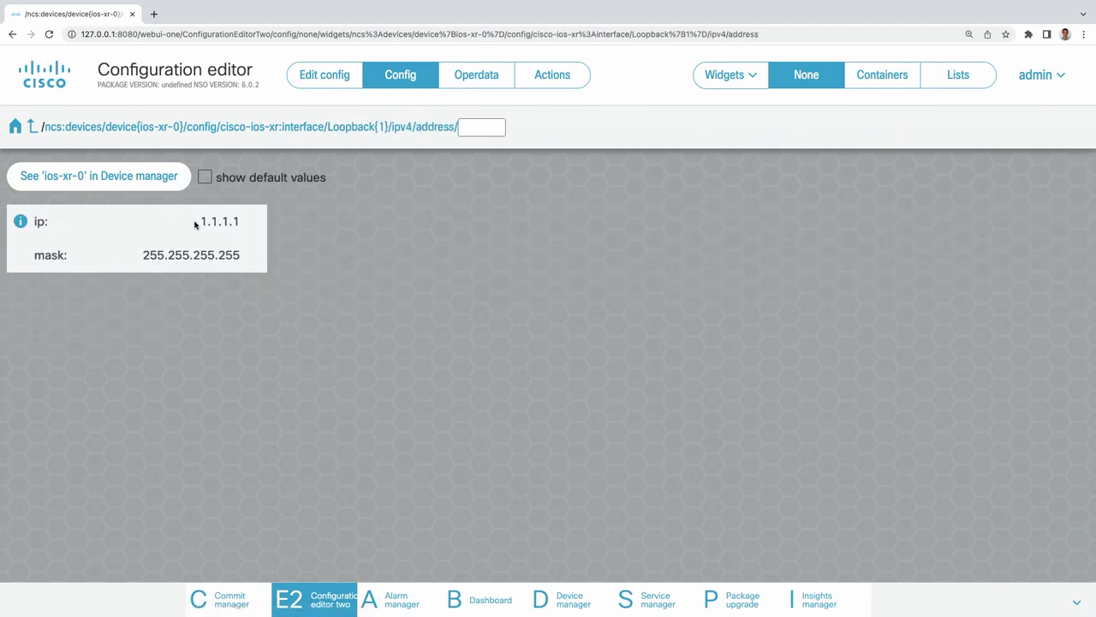
left_click(339, 77)
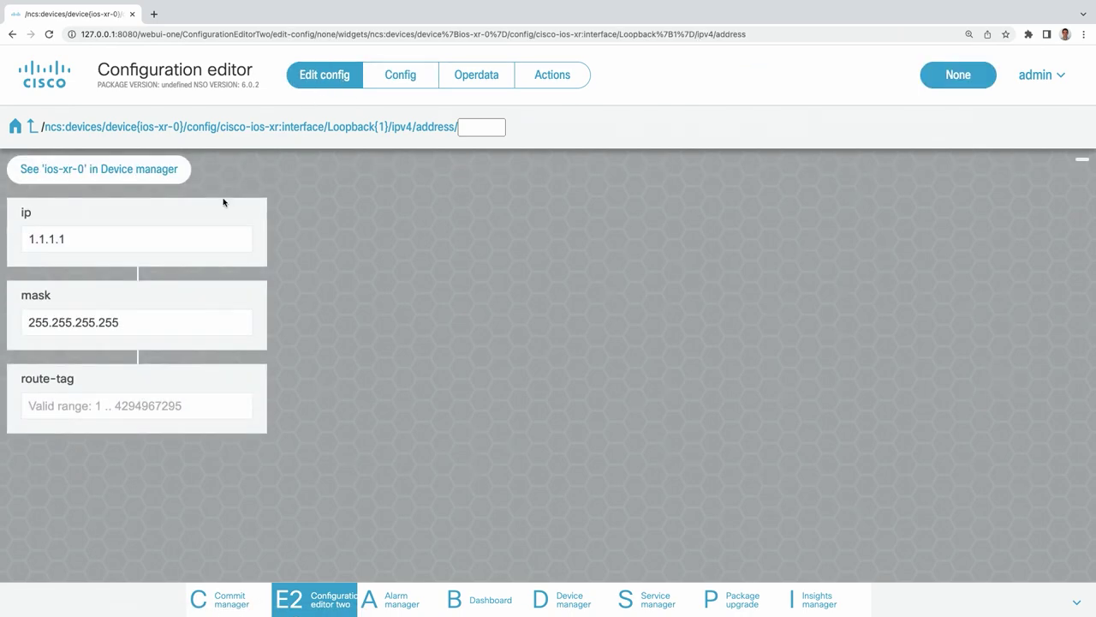
left_click(188, 239)
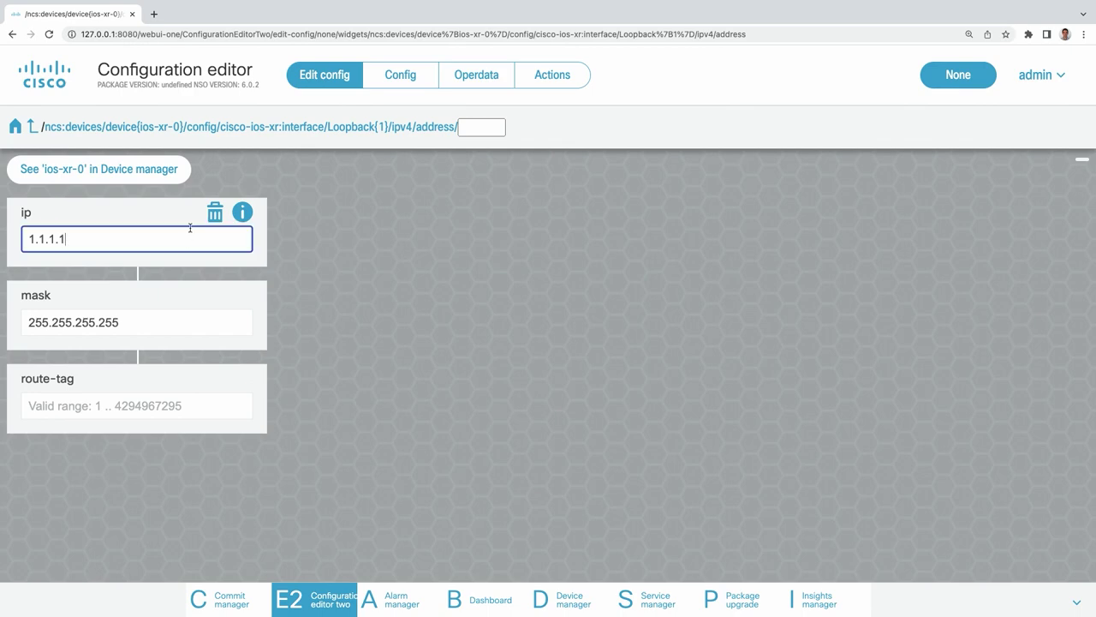
Change Loopback 1's ip address from 1.1.1.1 to 1.1.1.2
key("BackSpace")
type("2")
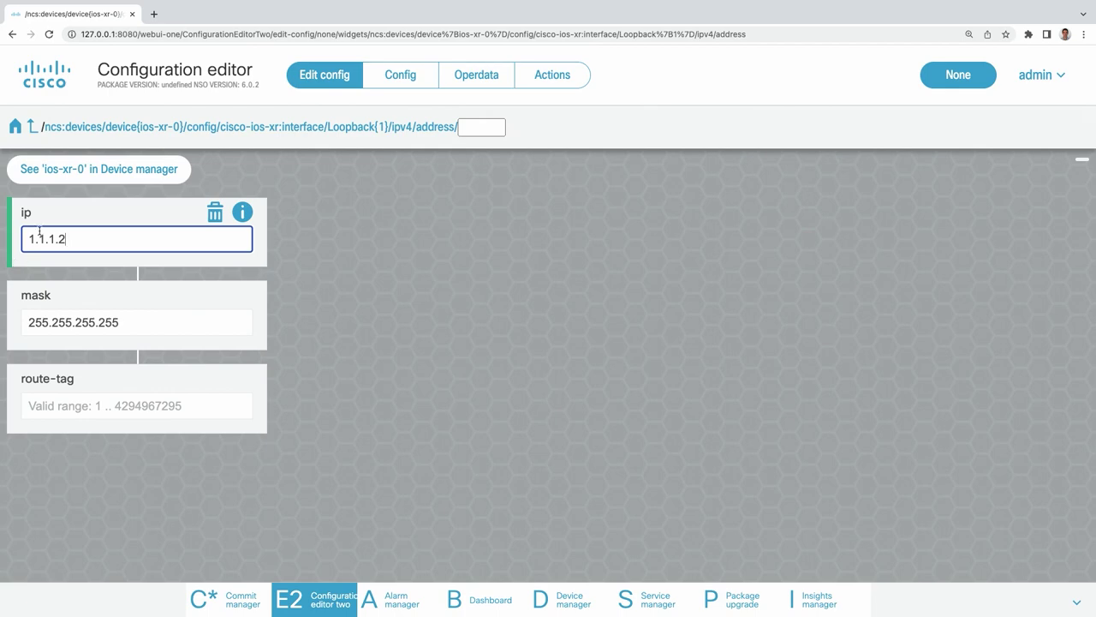
left_click(35, 128)
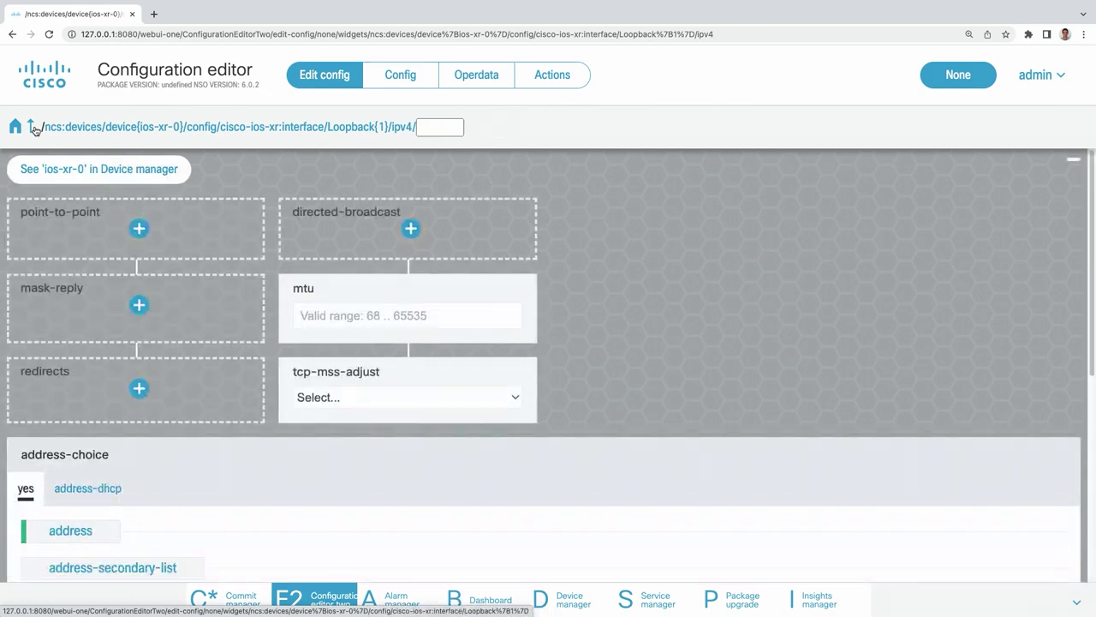
left_click(34, 128)
Set the Loopback 1 description to 'WEbui demo' and review the pending changes in Commit manager
left_click(129, 425)
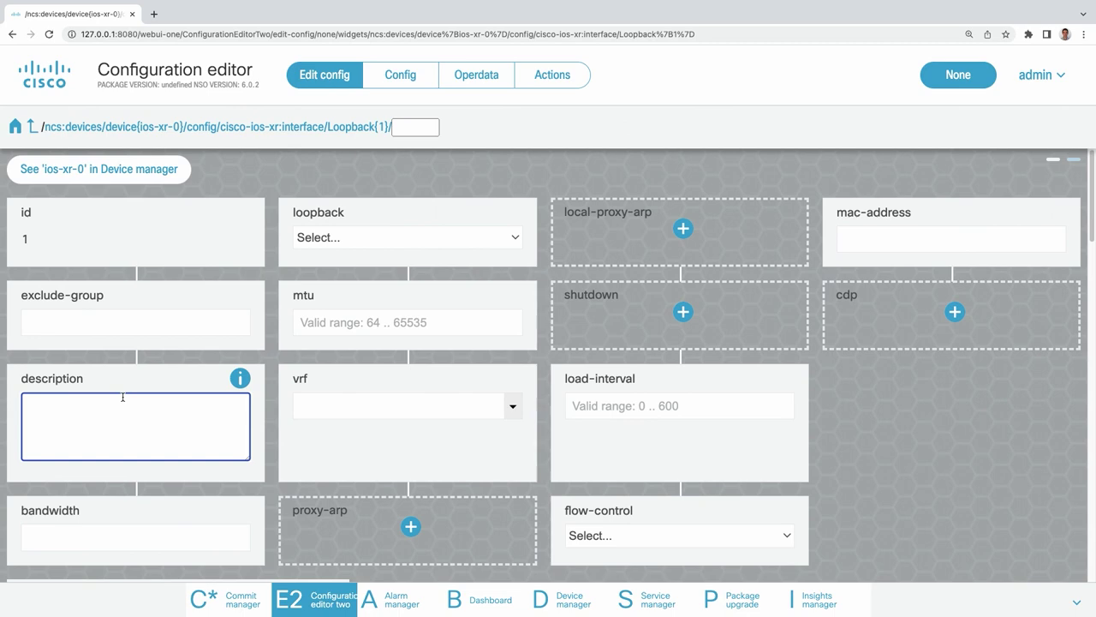
type("WEbui demo")
left_click(815, 416)
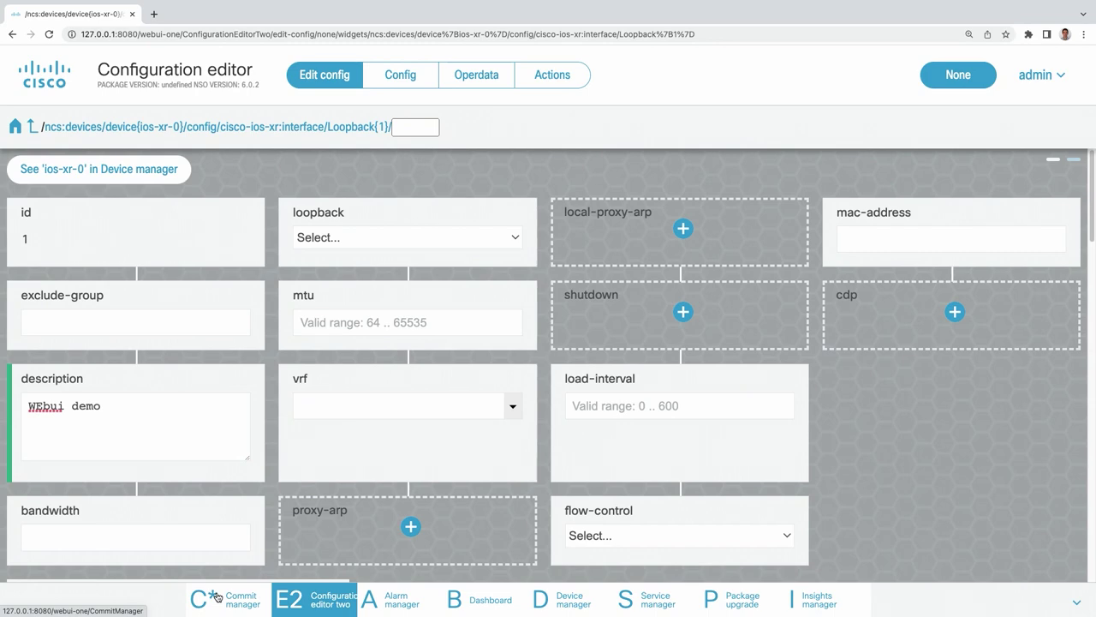
left_click(218, 599)
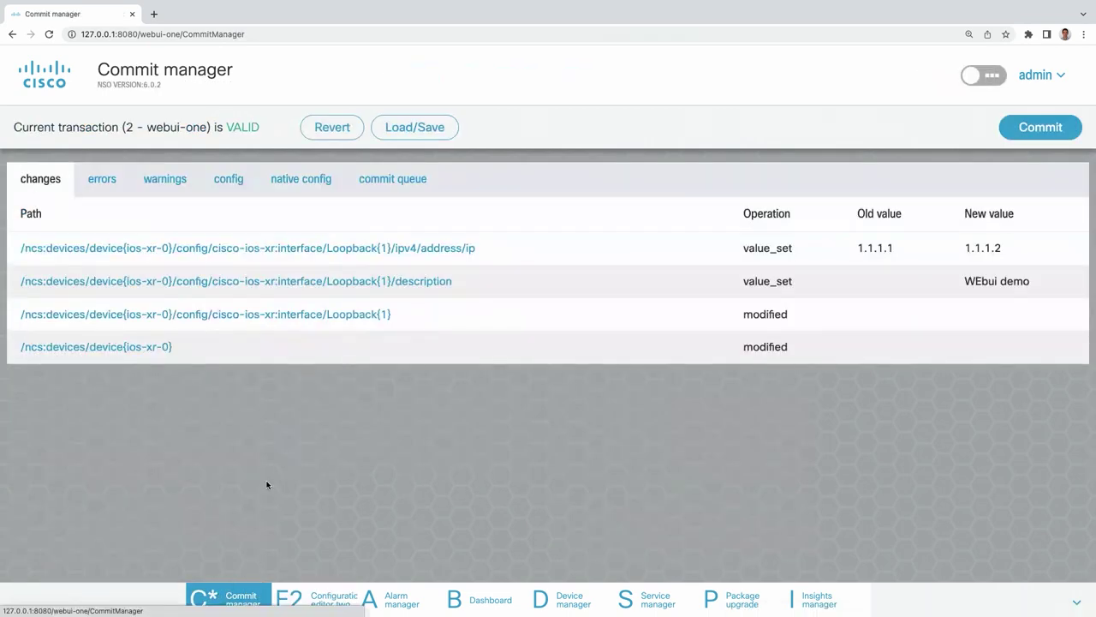
Check the config diff and native config, then commit the Loopback 1 change as rollback 10103
left_click(245, 183)
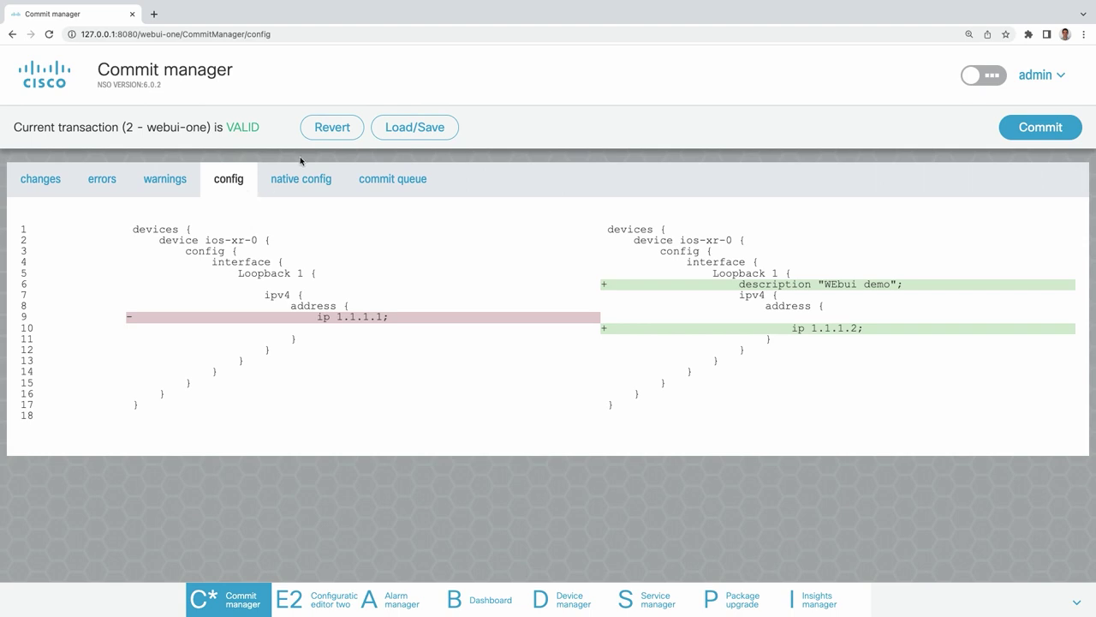
left_click(297, 178)
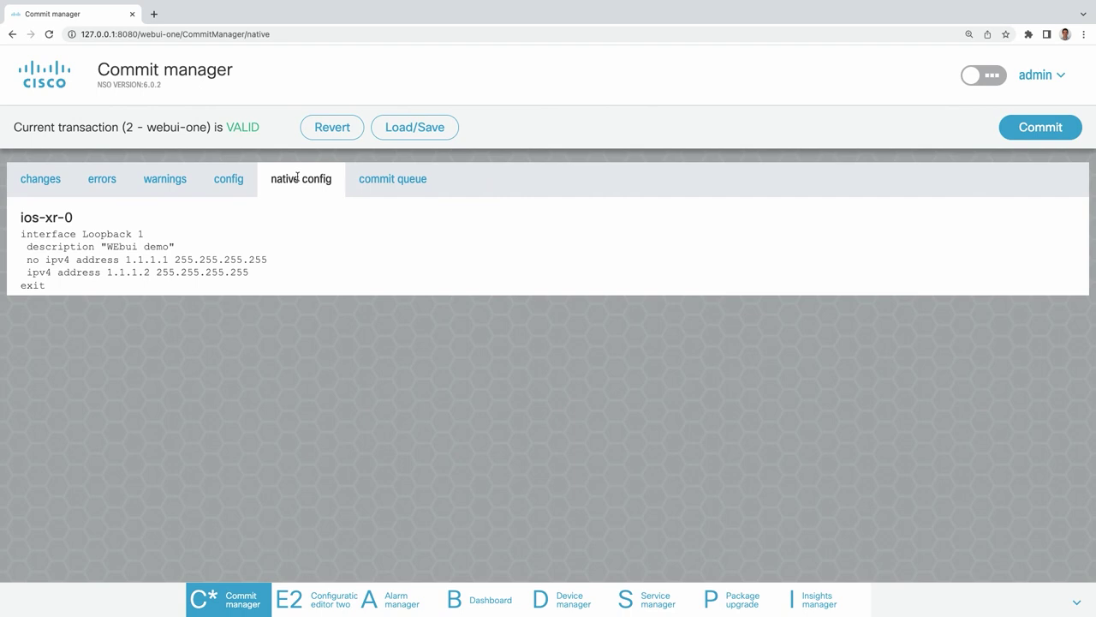
left_click(1029, 130)
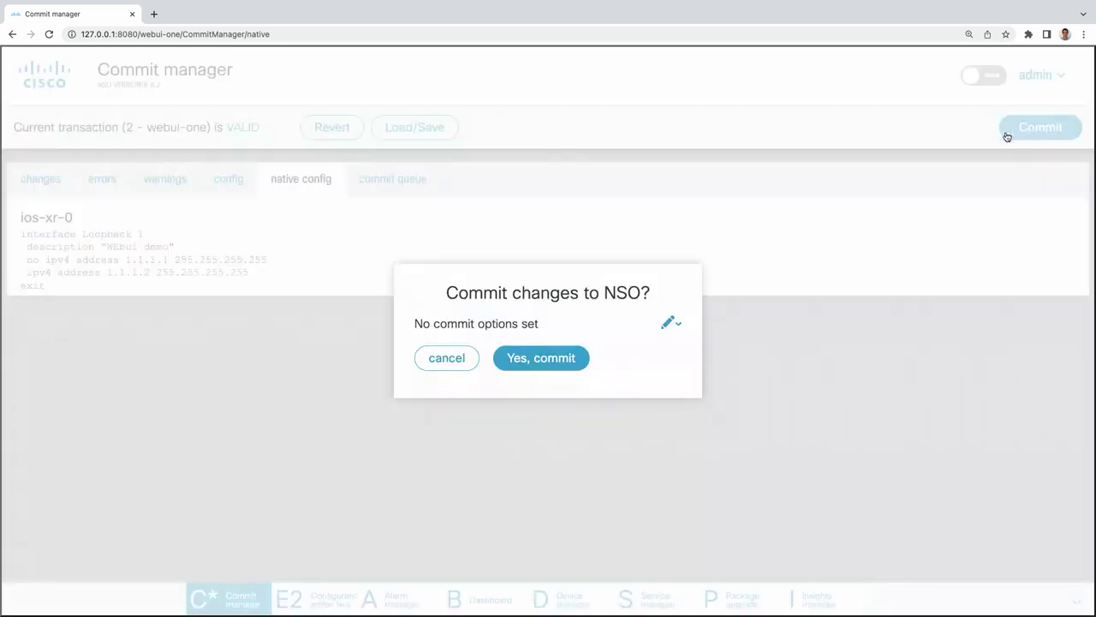
left_click(570, 354)
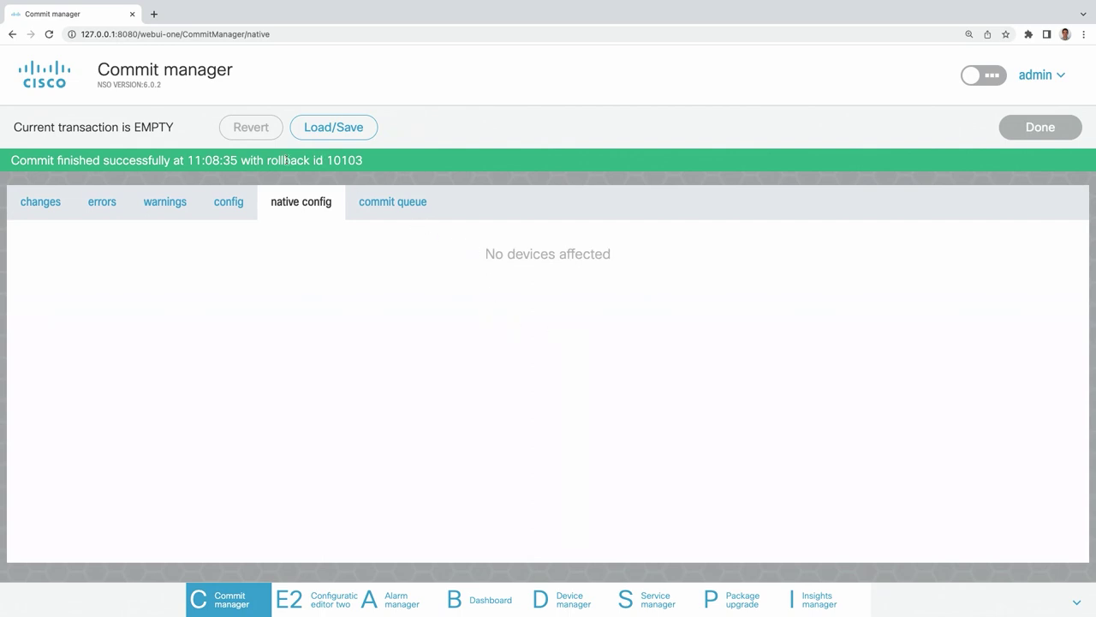
double_click(347, 160)
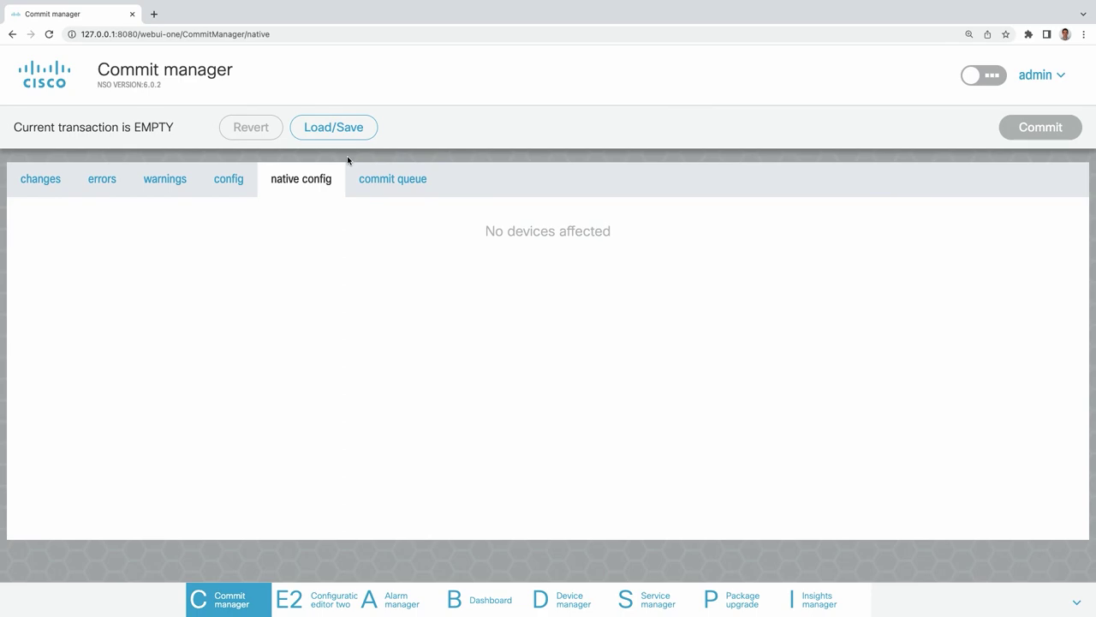
key("ctrl+Right")
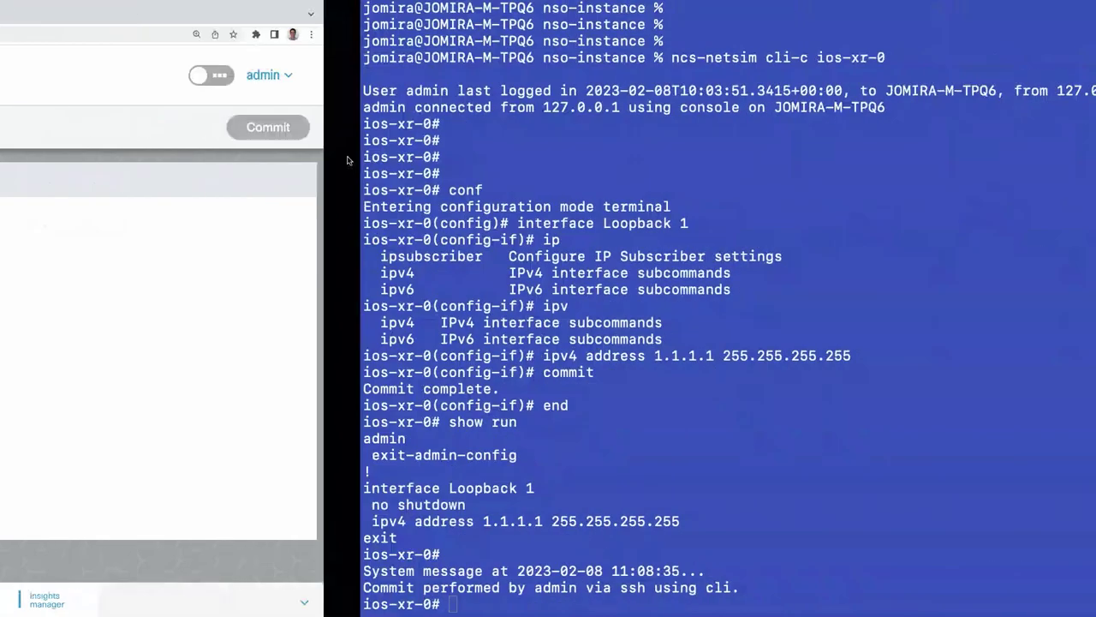
Run 'show run' on ios-xr-0 to check the committed Loopback 1 change
key("Return")
key("Return")
key("Return")
key("Return")
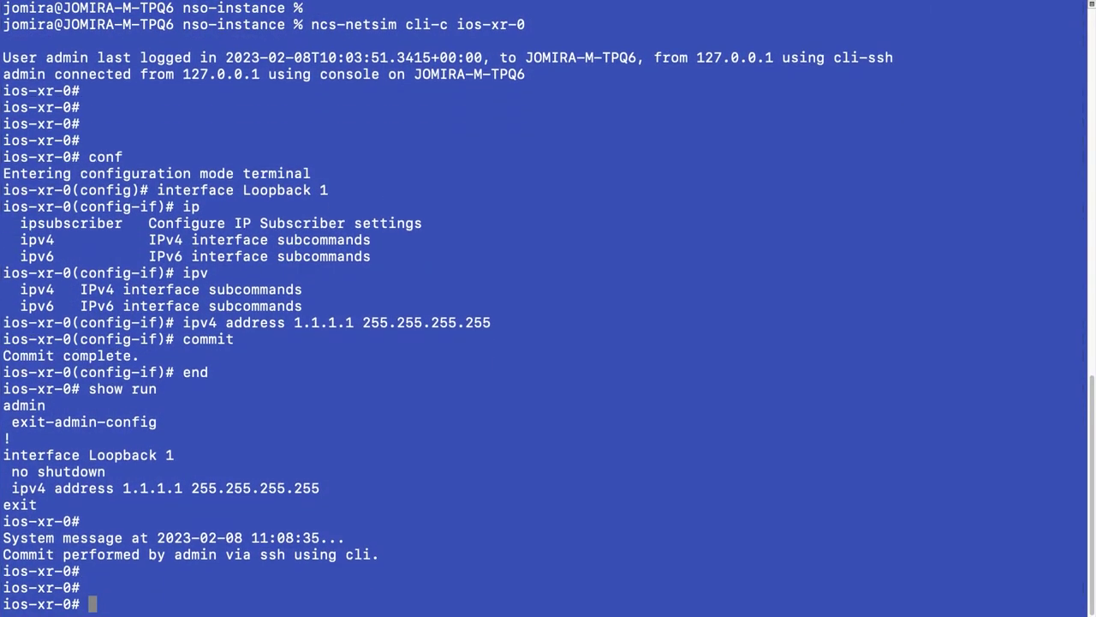
type("show r")
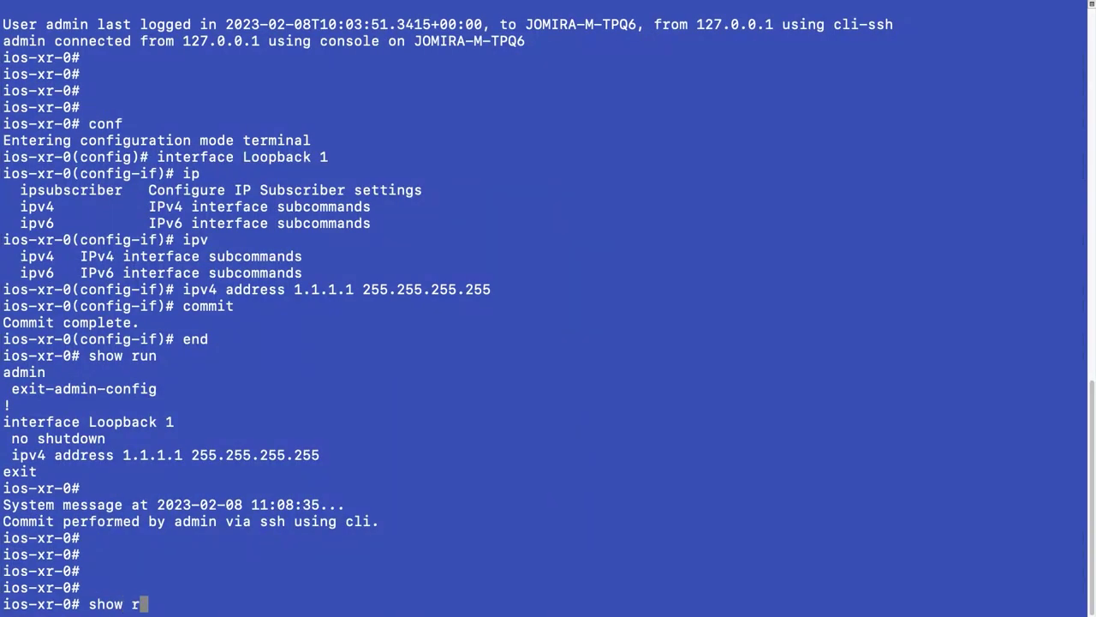
type("un")
key("Return")
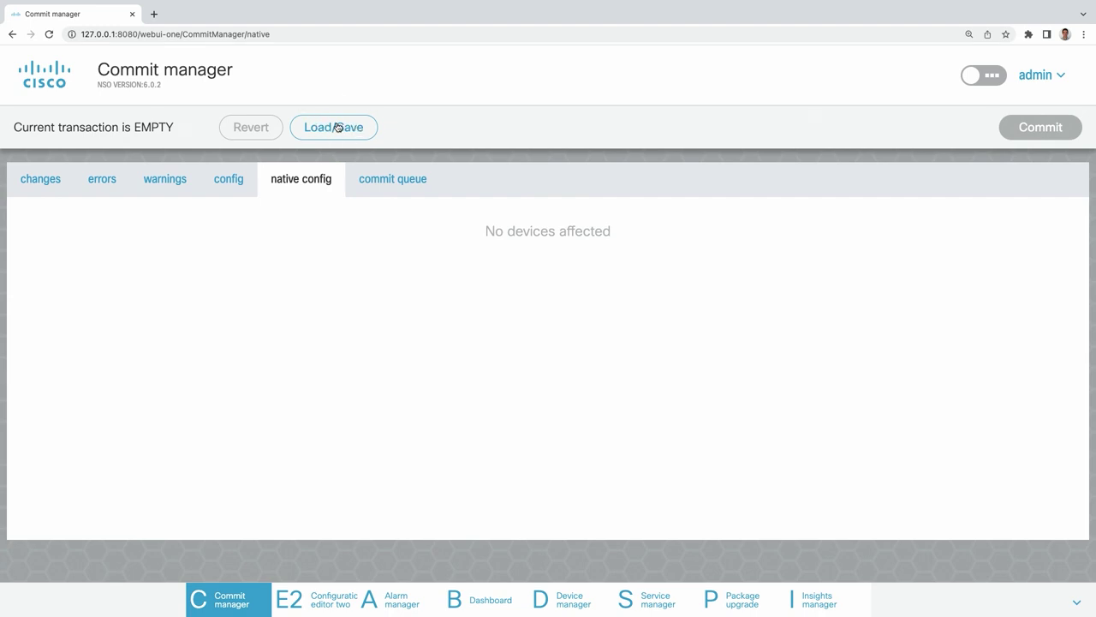
Load rollback 10103, check its config diff, and commit it to restore Loopback 1
left_click(335, 131)
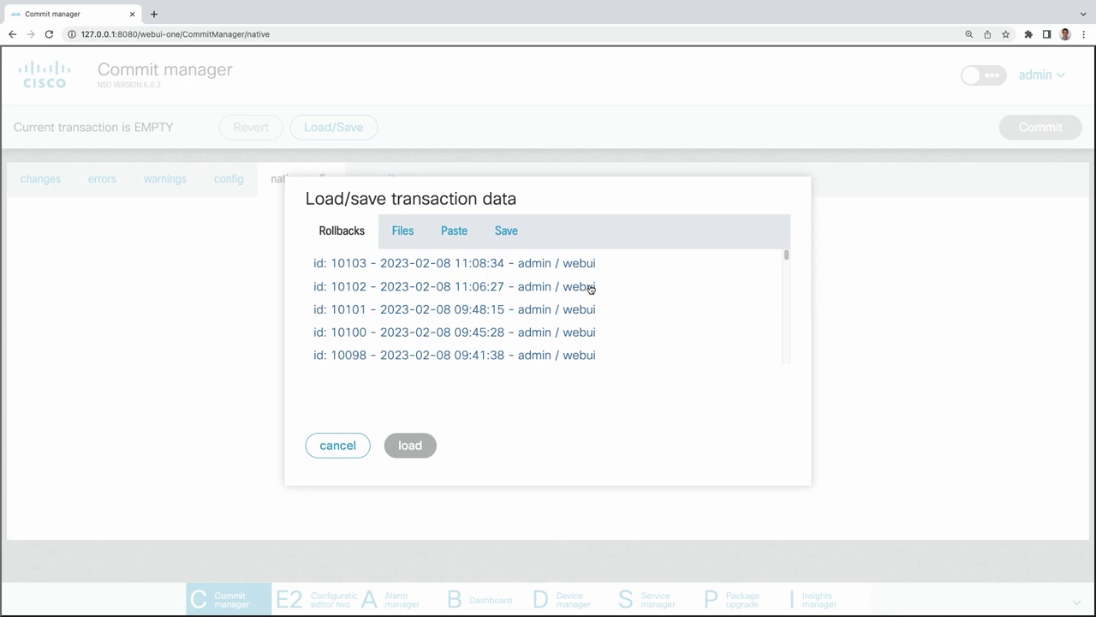
left_click(469, 269)
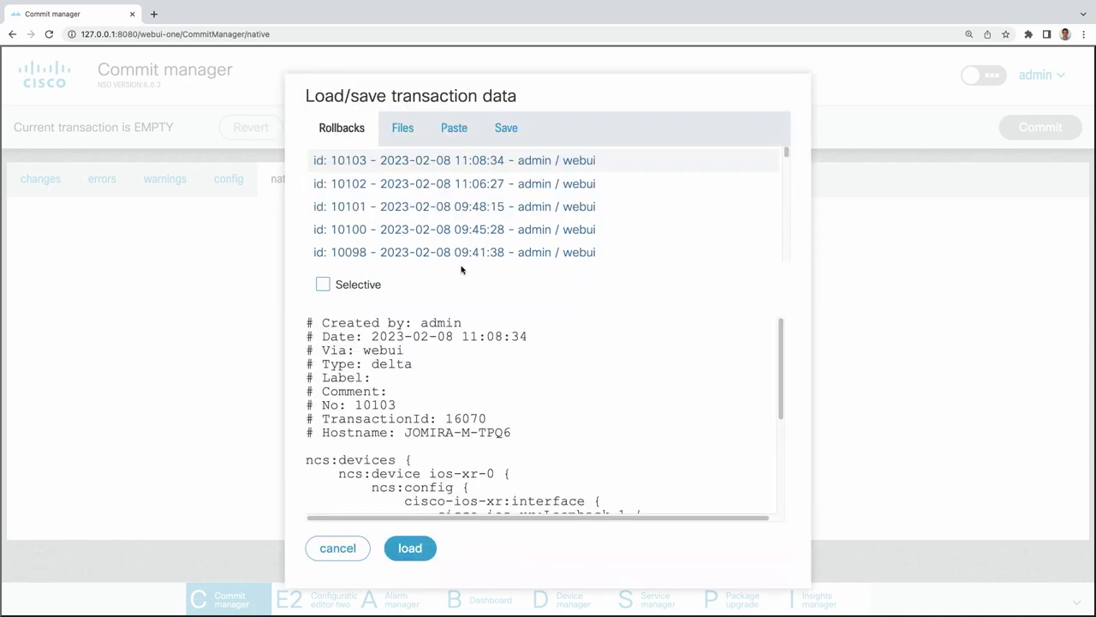
left_click(409, 548)
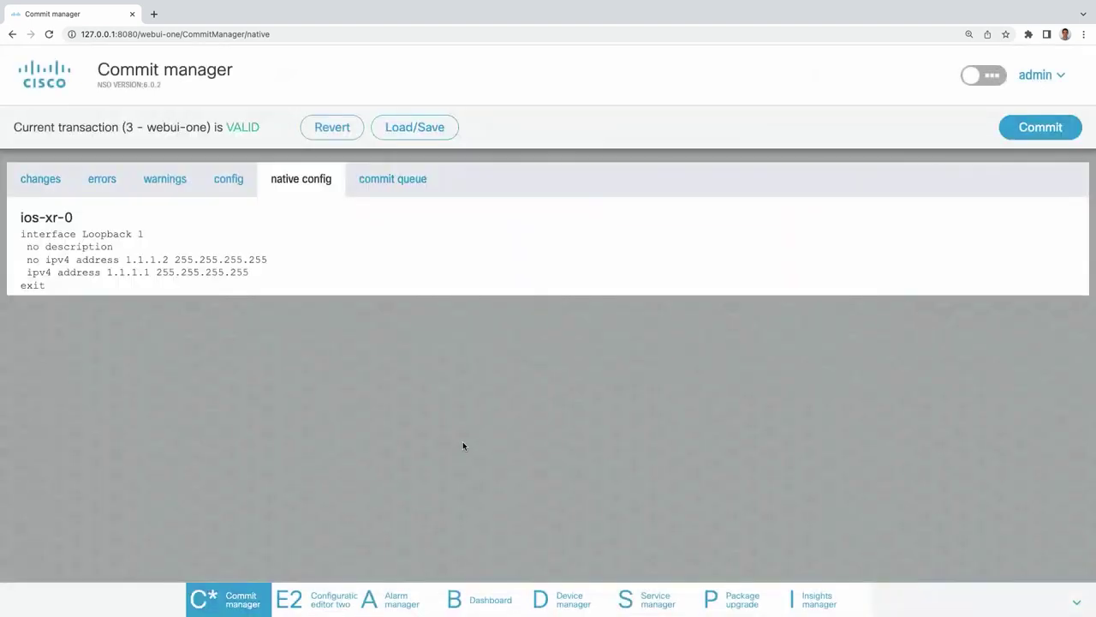
left_click(241, 187)
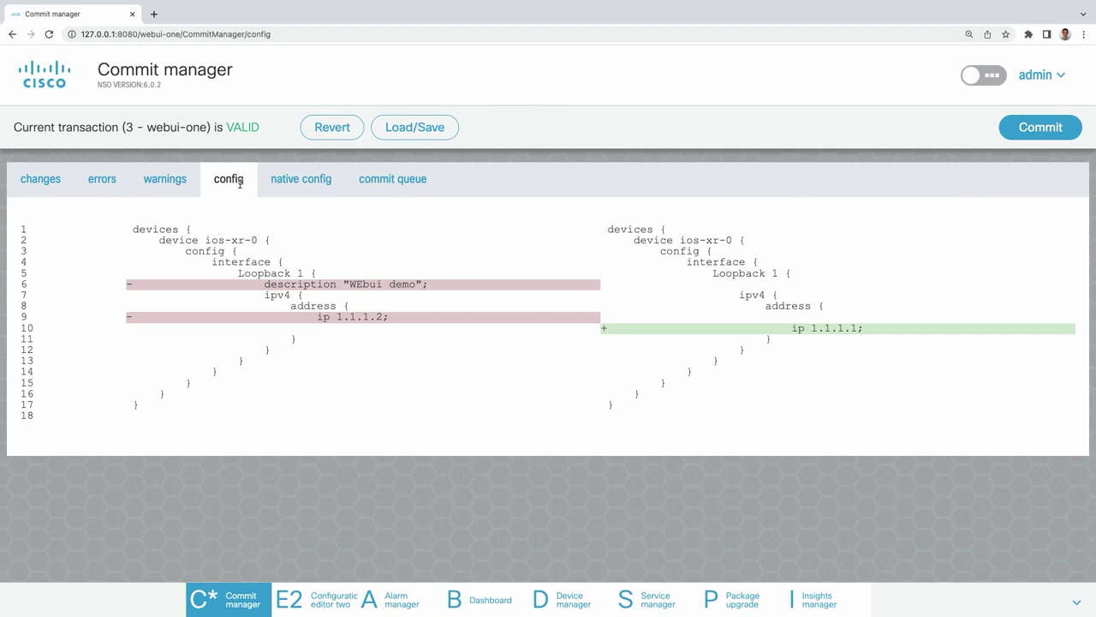
left_click(1002, 130)
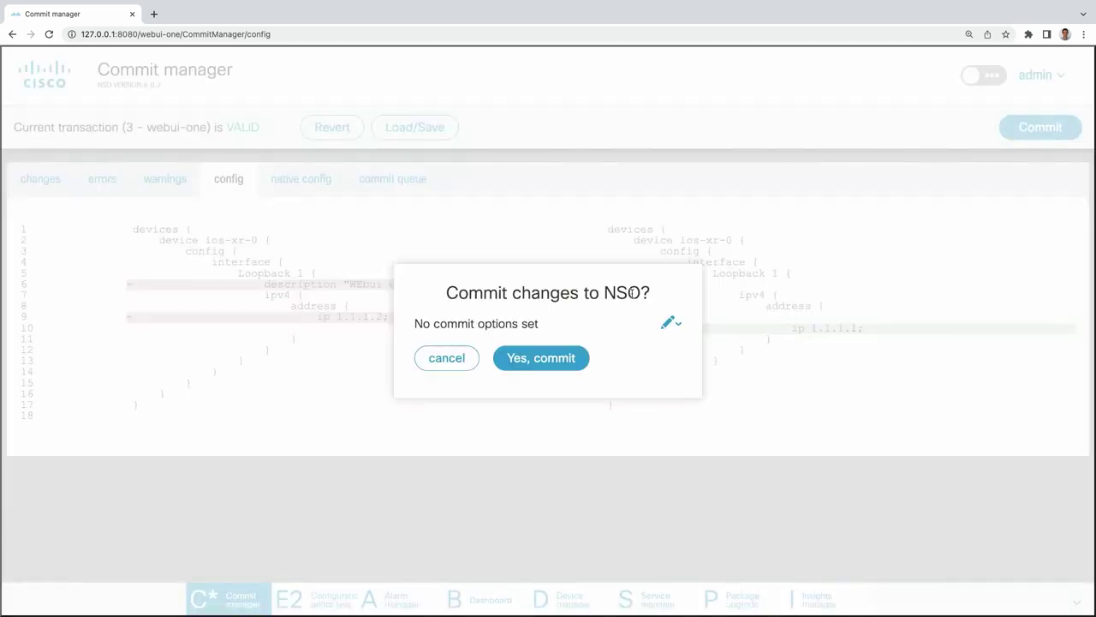
left_click(577, 357)
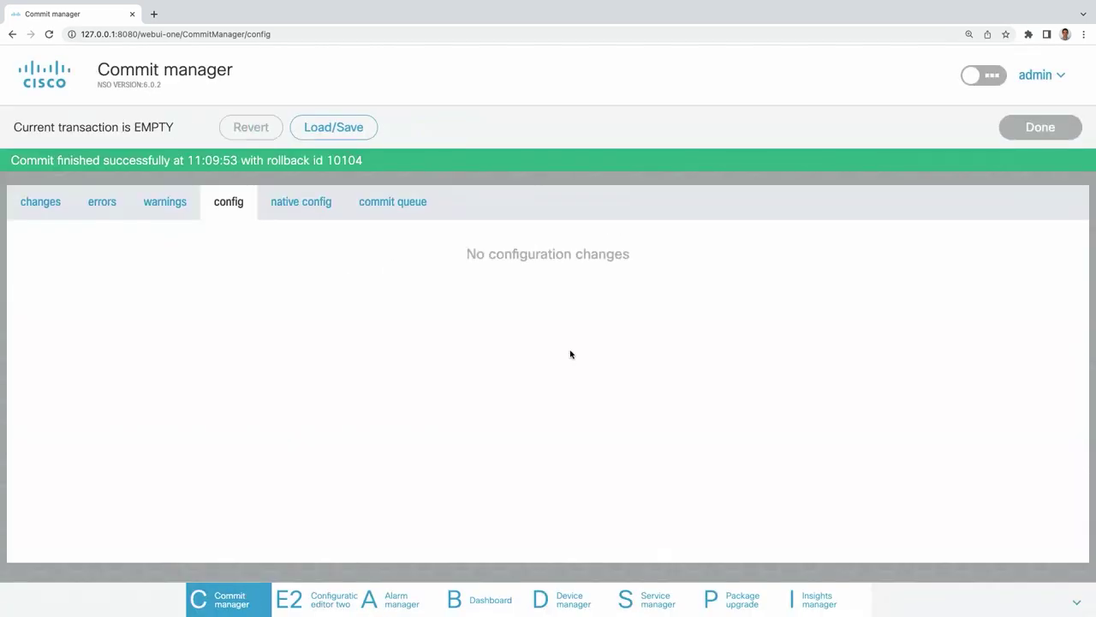
Run 'show run' on ios-xr-0 to confirm Loopback 1 is back at 1.1.1.1 without description
key("ctrl+Right")
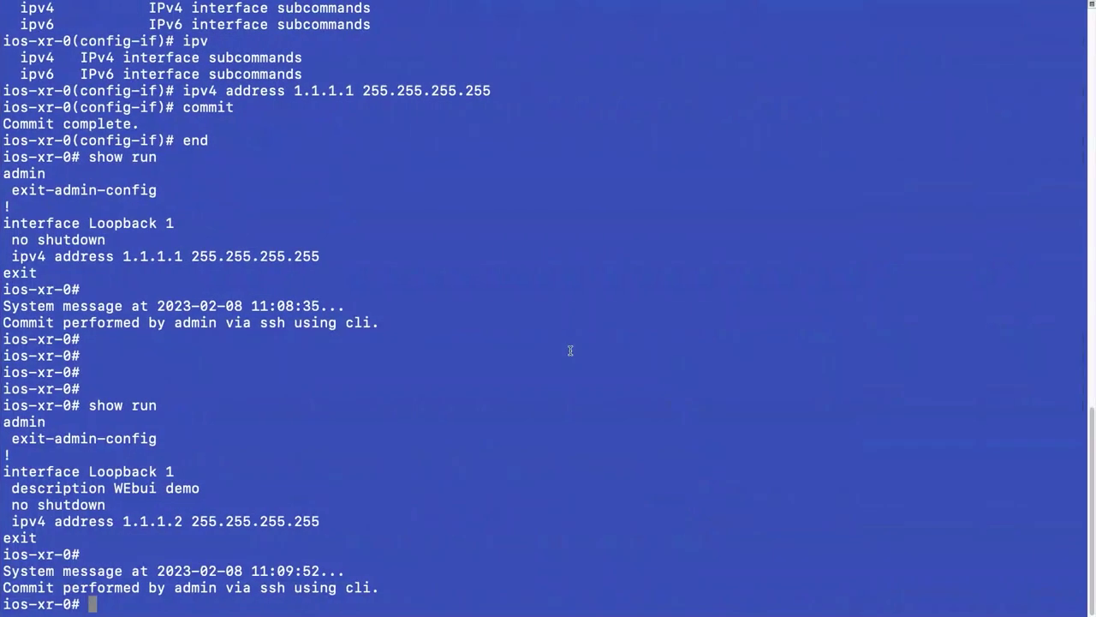
key("Return")
key("Return")
key("Return")
type("sho w")
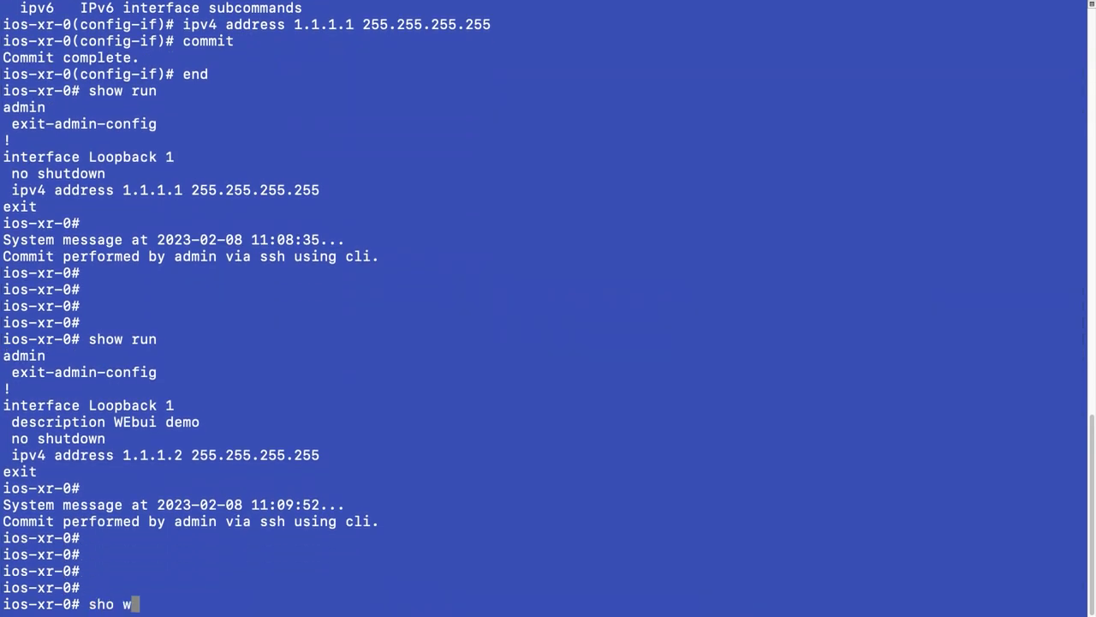
key("BackSpace")
key("BackSpace")
type("w run")
key("Return")
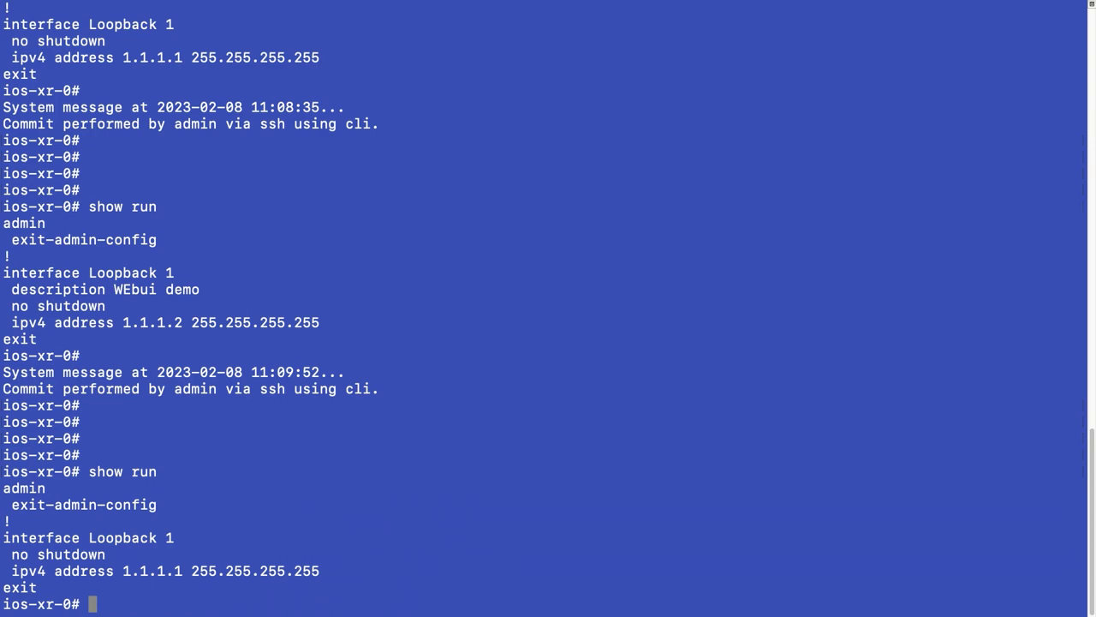
key("ctrl+Left")
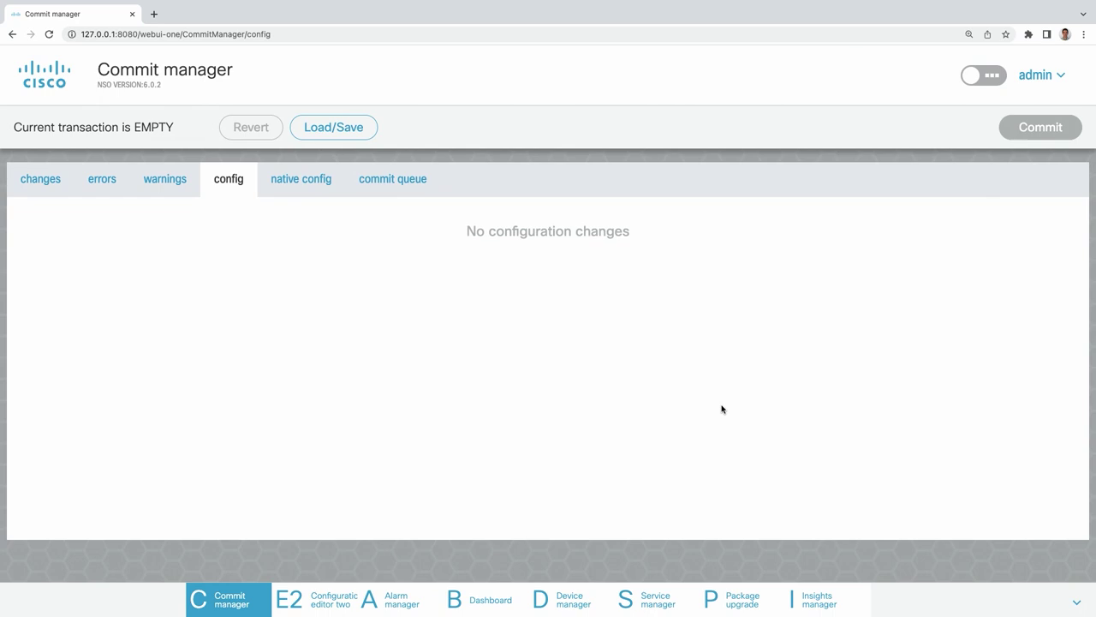
Return to the Application hub and open the Configuration editor
left_click(60, 80)
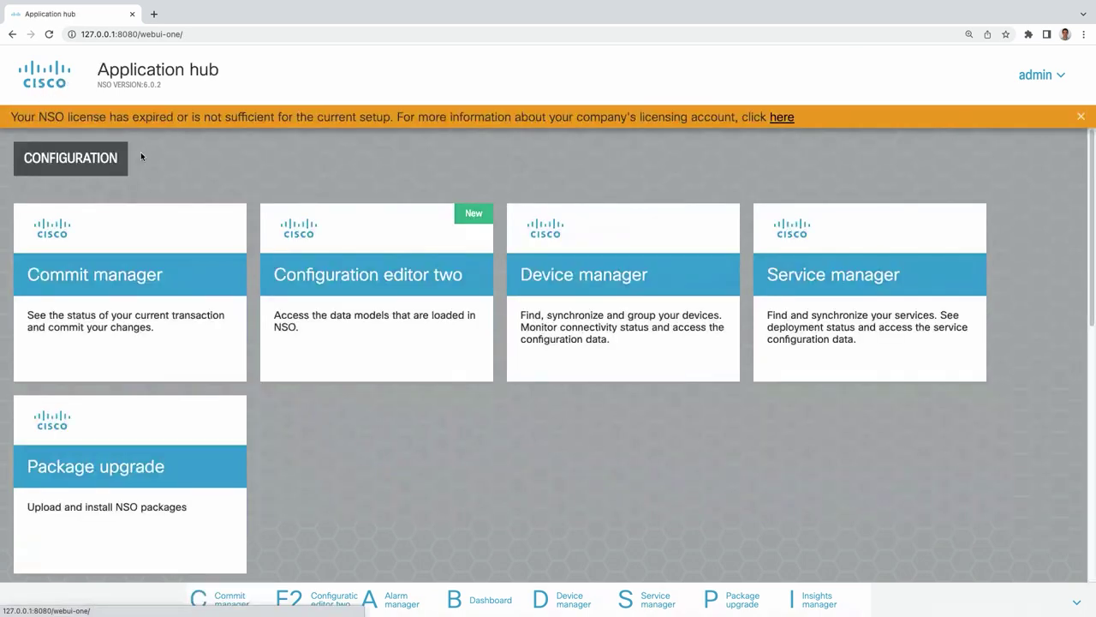
scroll(324, 358, "down", 7)
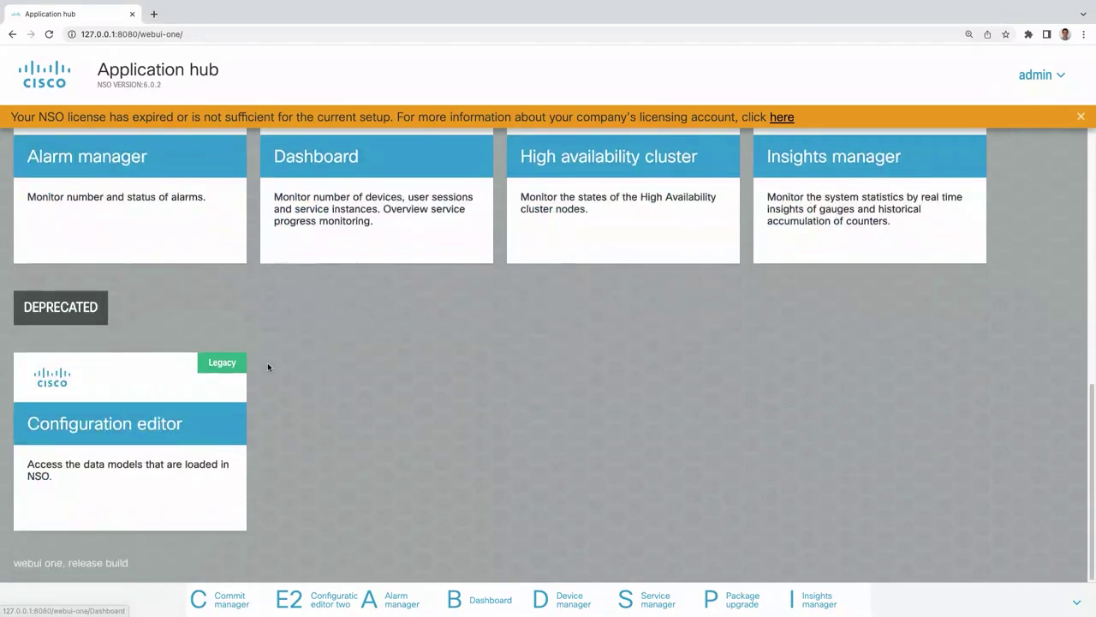
left_click(182, 383)
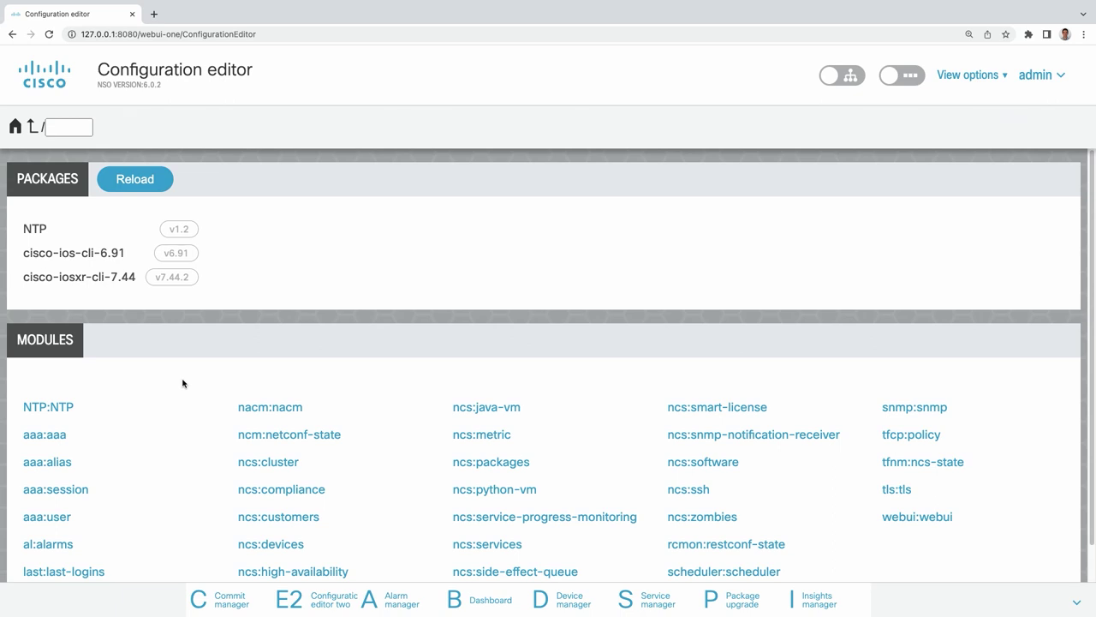
Open the ncs:devices node and select device ios-cli-0 from its device list
left_click_drag(192, 278, 56, 241)
left_click(227, 270)
scroll(248, 299, "down", 1)
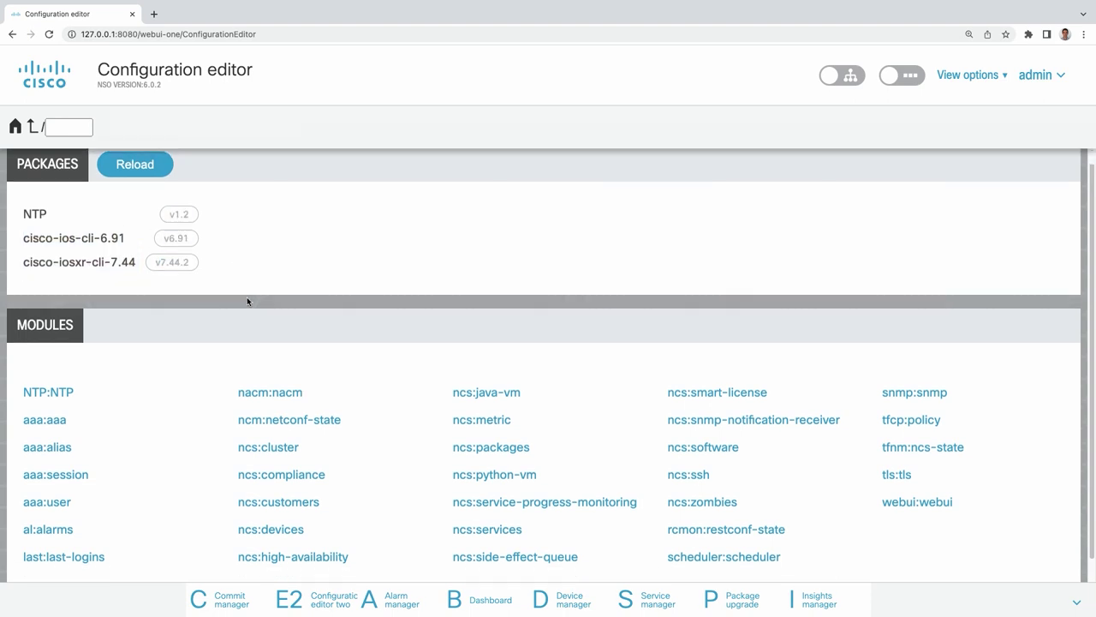
left_click_drag(234, 518, 320, 514)
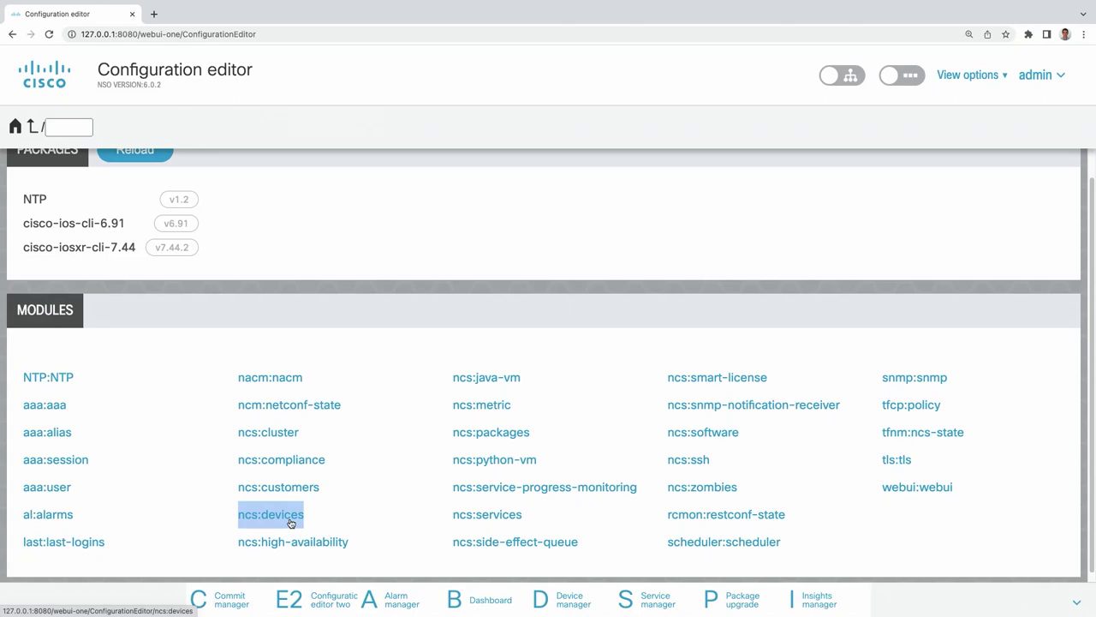
left_click(290, 519)
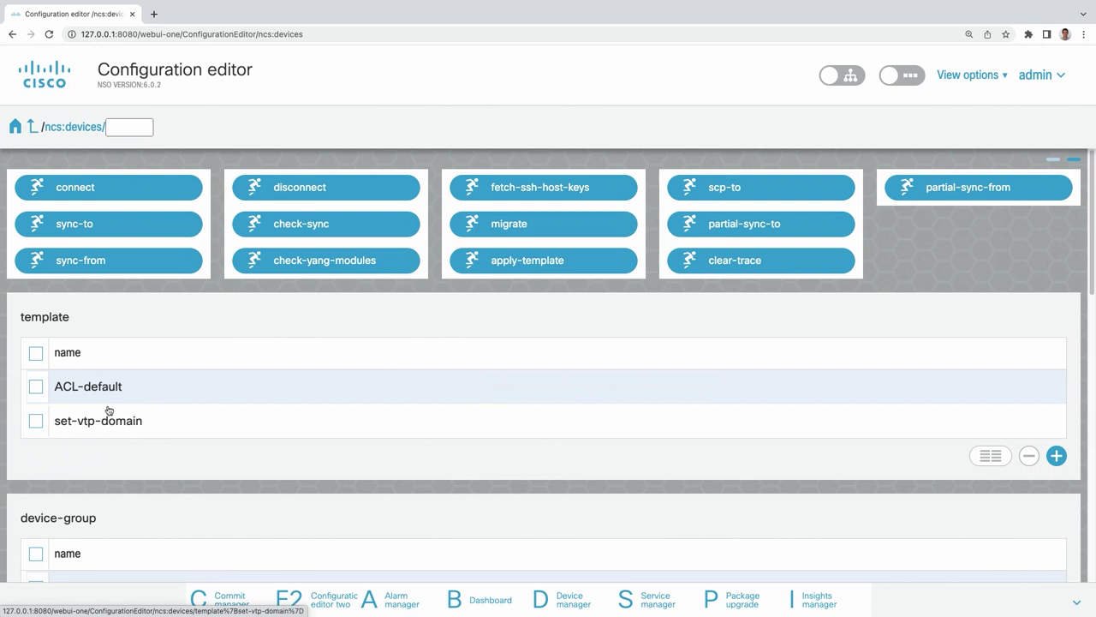
scroll(143, 395, "down", 3)
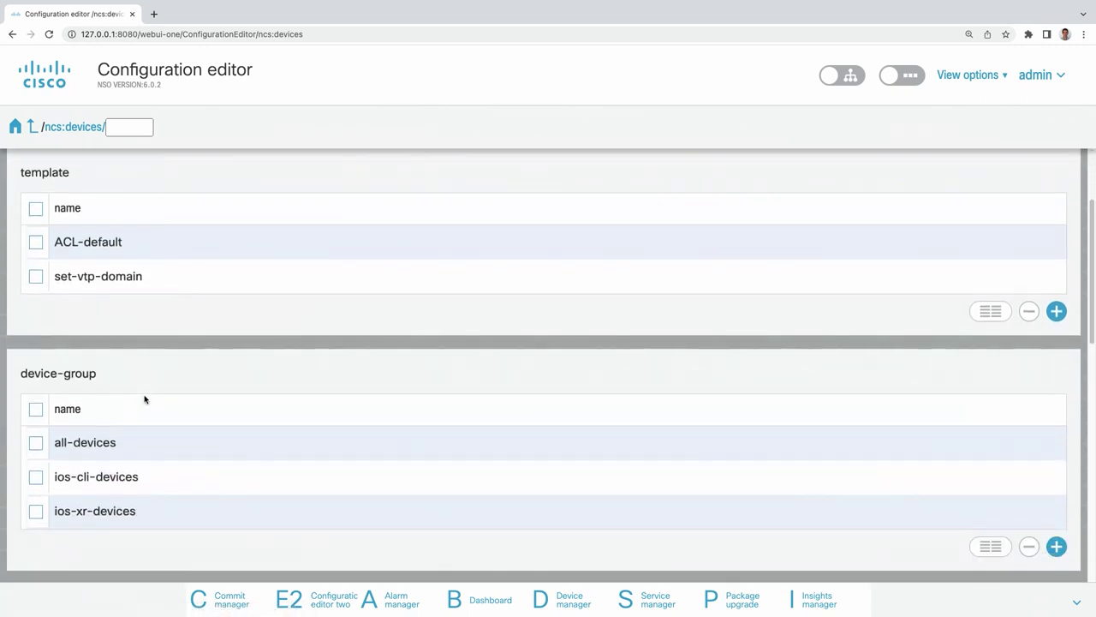
scroll(129, 392, "down", 9)
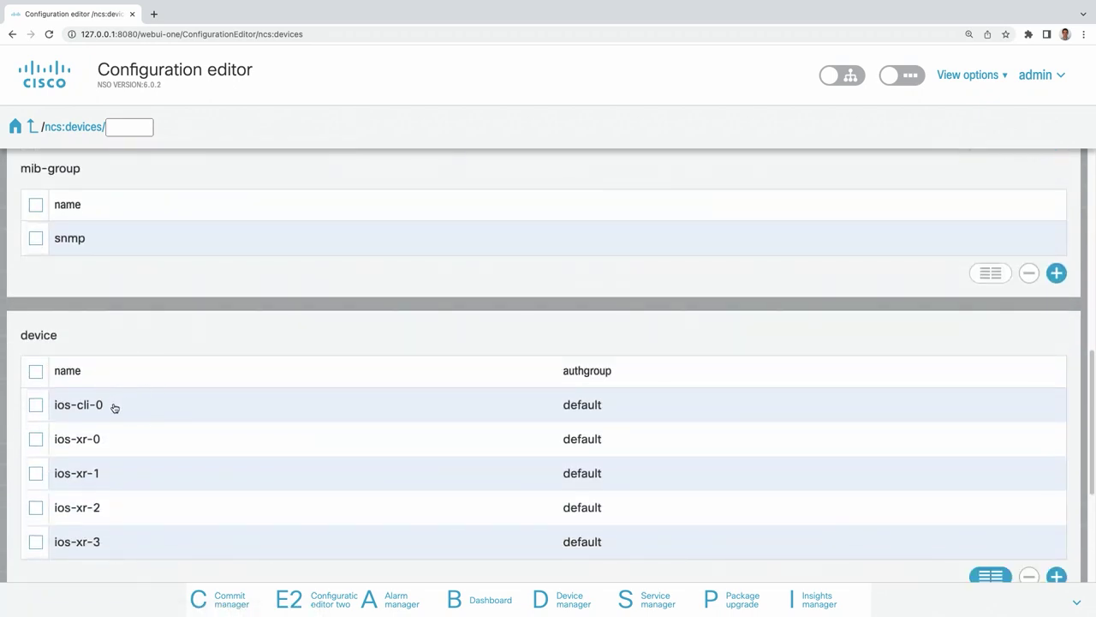
left_click(115, 407)
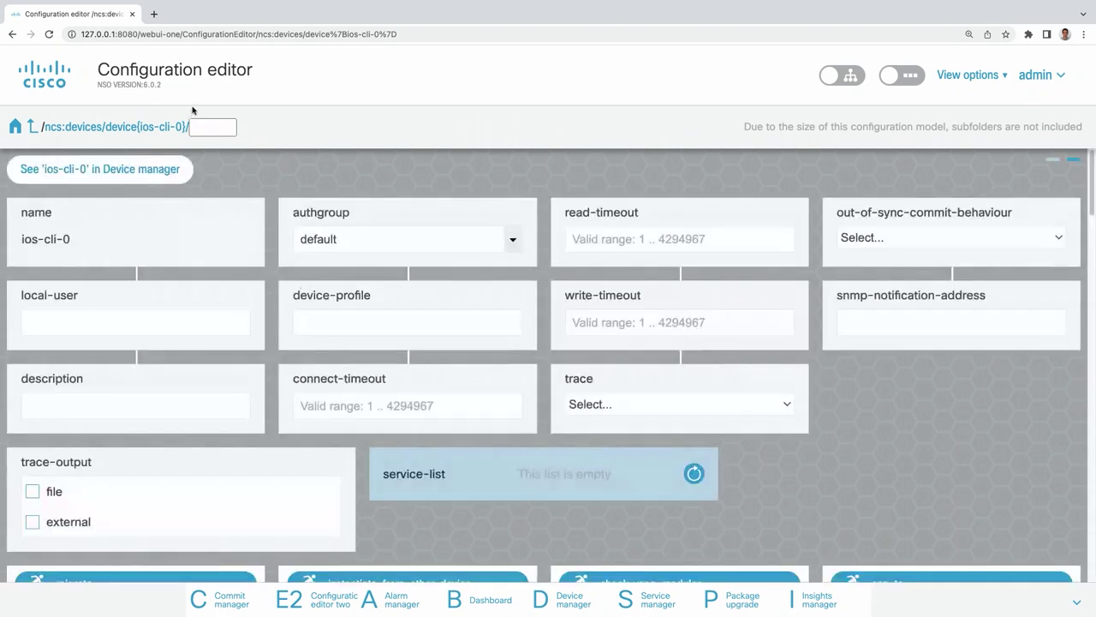
Run apply-template on ios-cli-0 with the ACL-default template
scroll(190, 245, "down", 5)
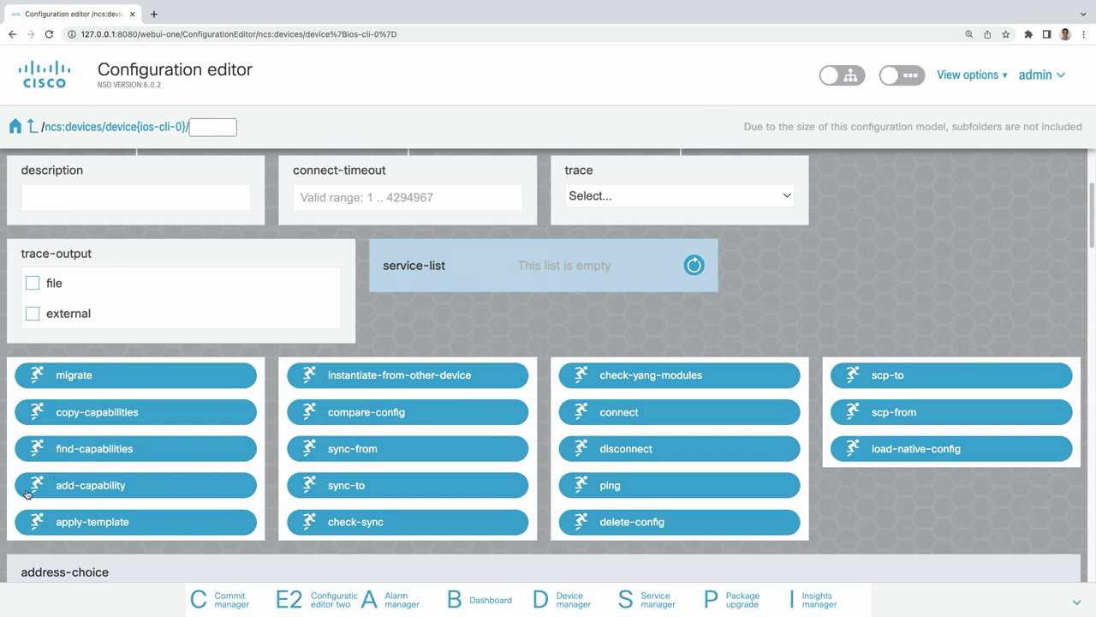
left_click(108, 526)
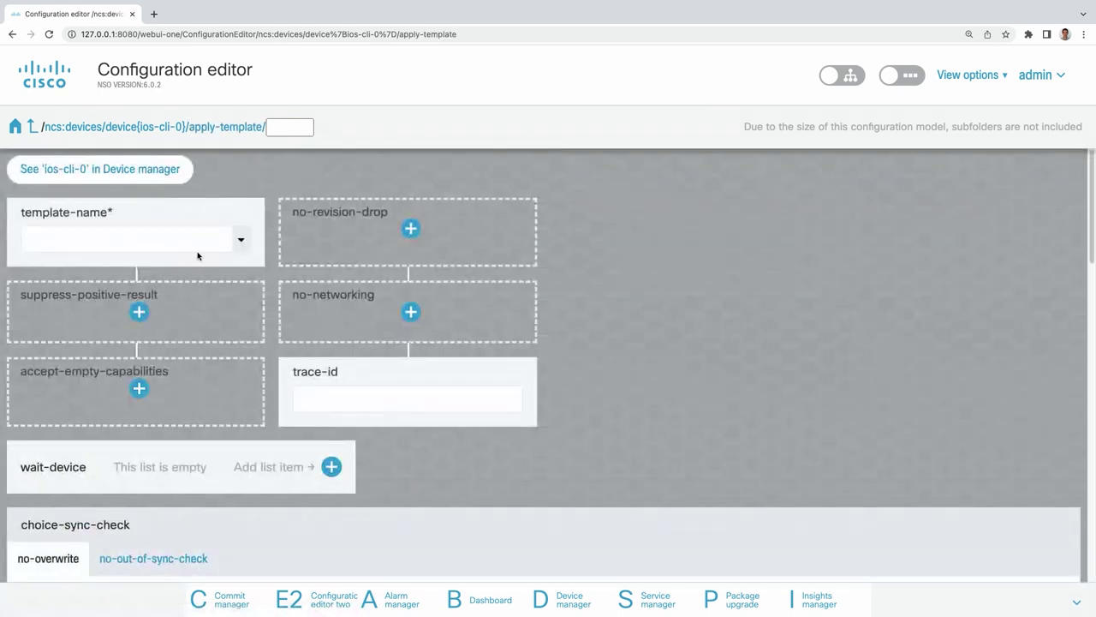
left_click(203, 237)
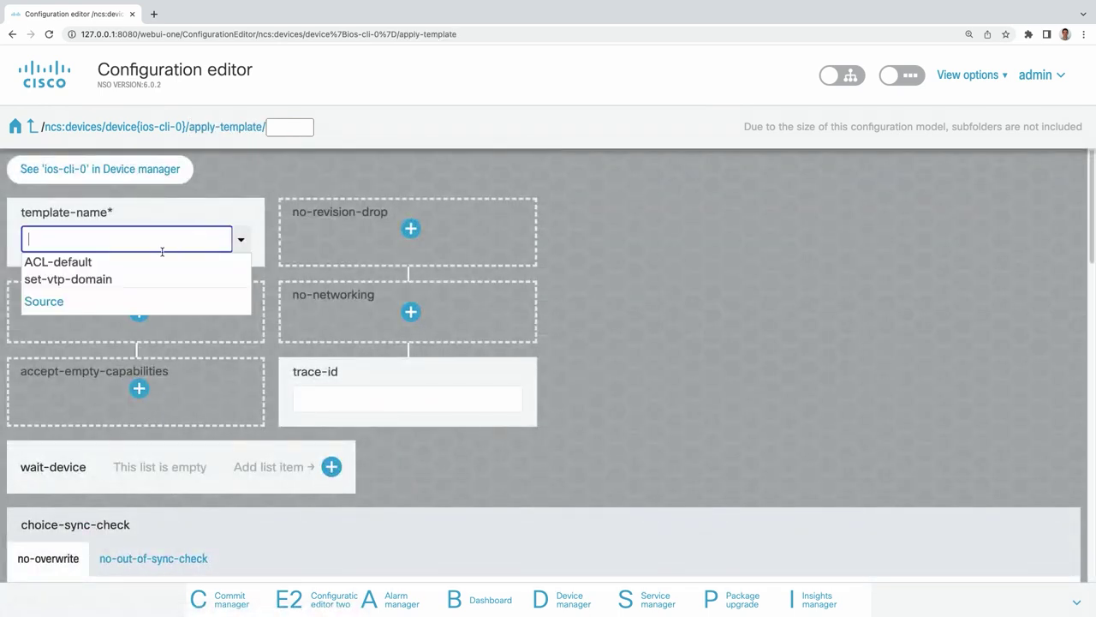
left_click(106, 264)
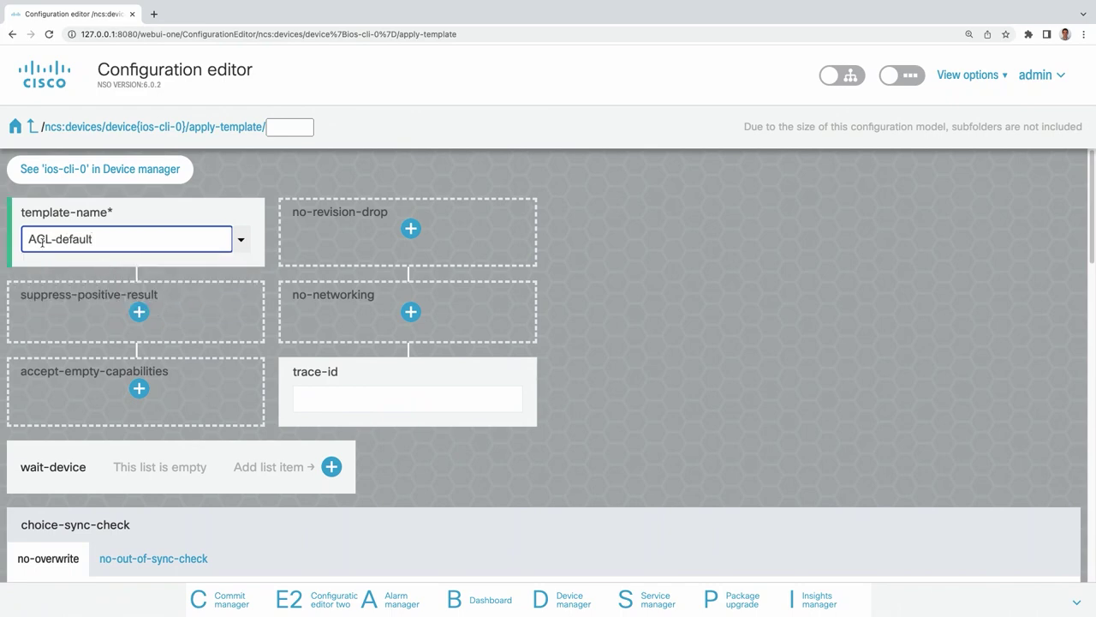
scroll(21, 300, "down", 10)
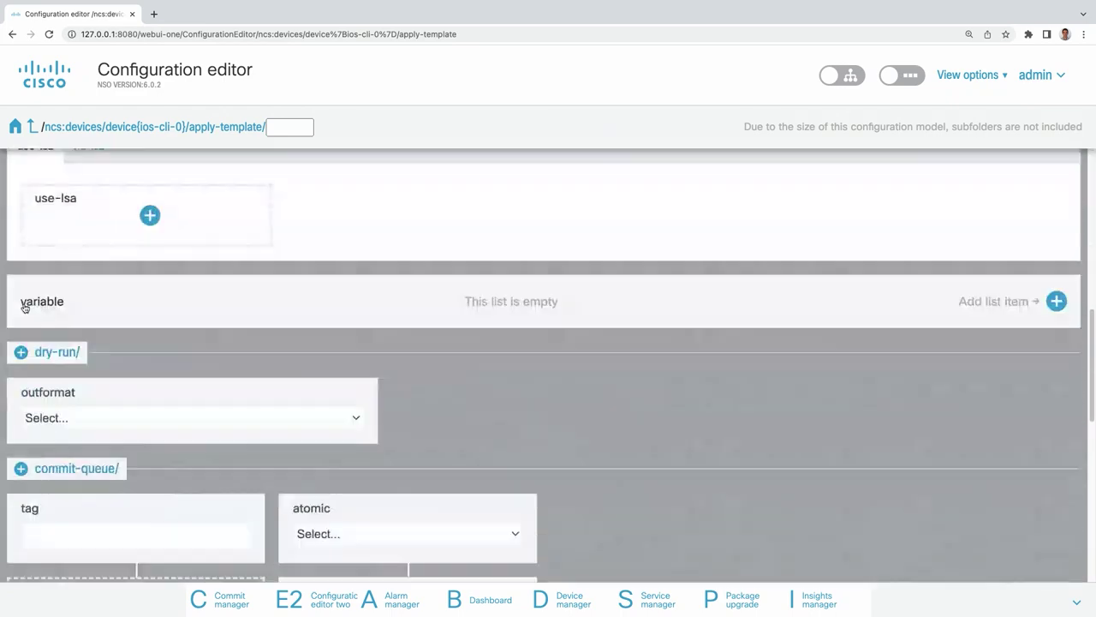
scroll(24, 308, "down", 5)
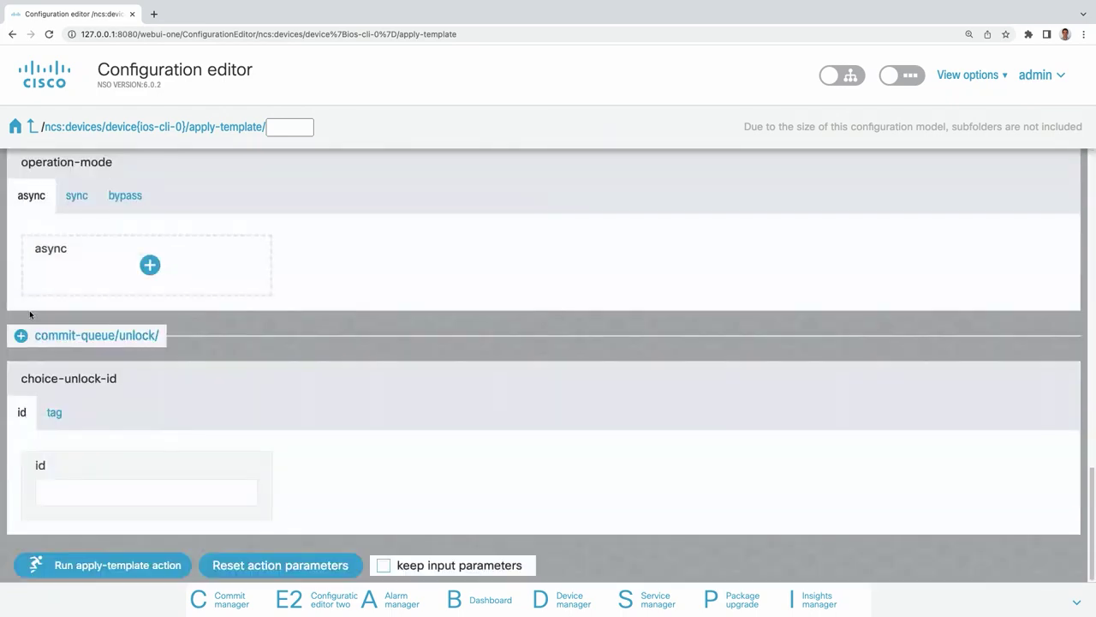
left_click(122, 565)
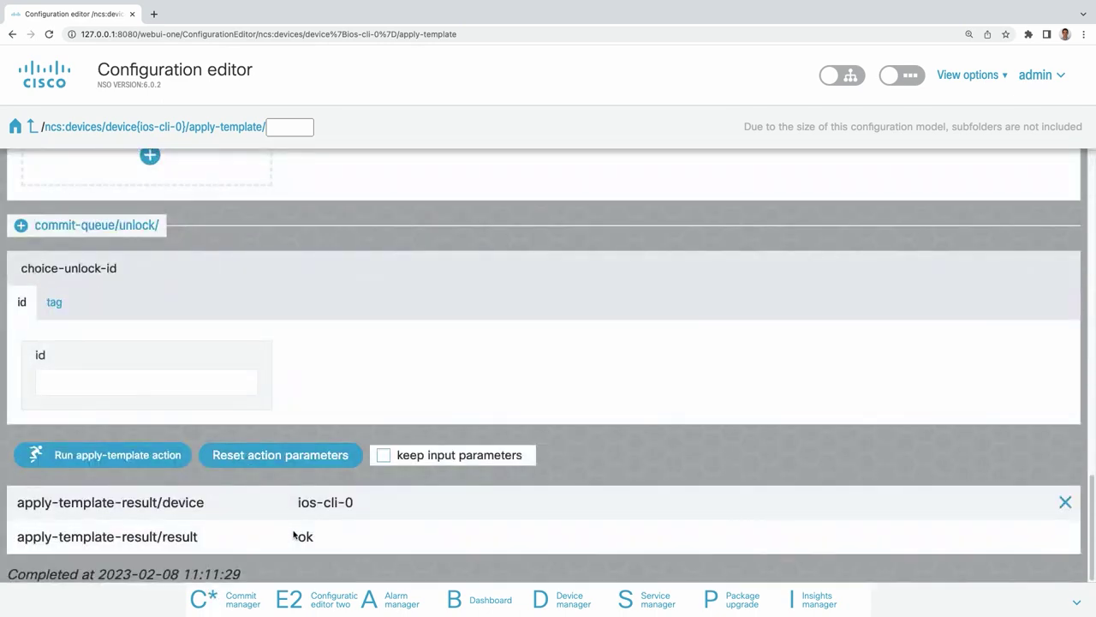
Check the ok result for ios-cli-0 and review the pending ACL changes
left_click_drag(294, 535, 316, 504)
triple_click(312, 503)
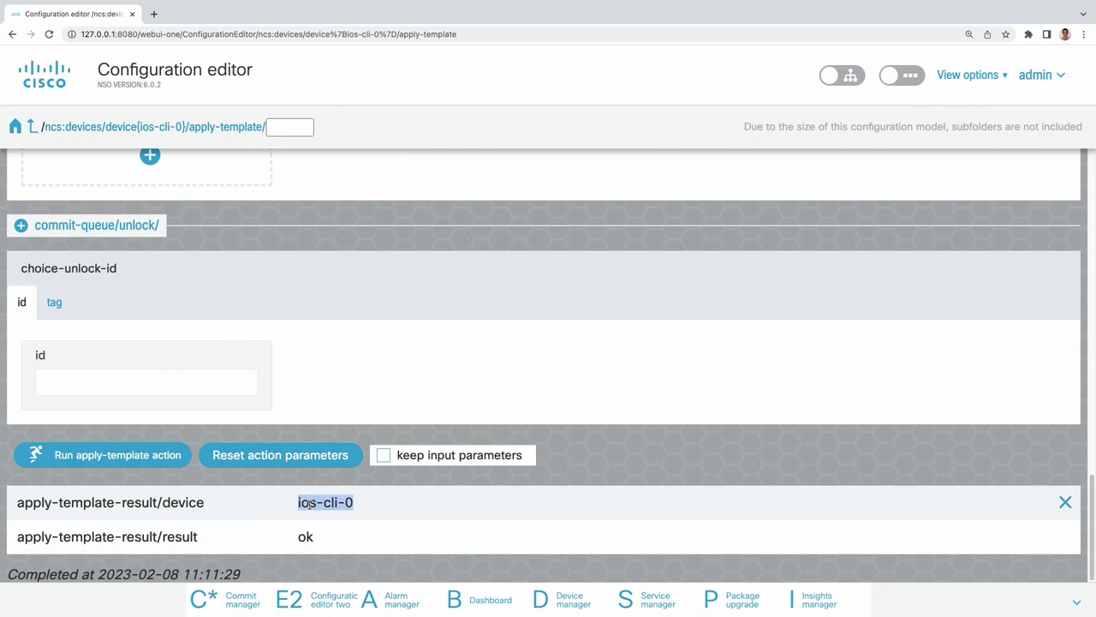
left_click(218, 603)
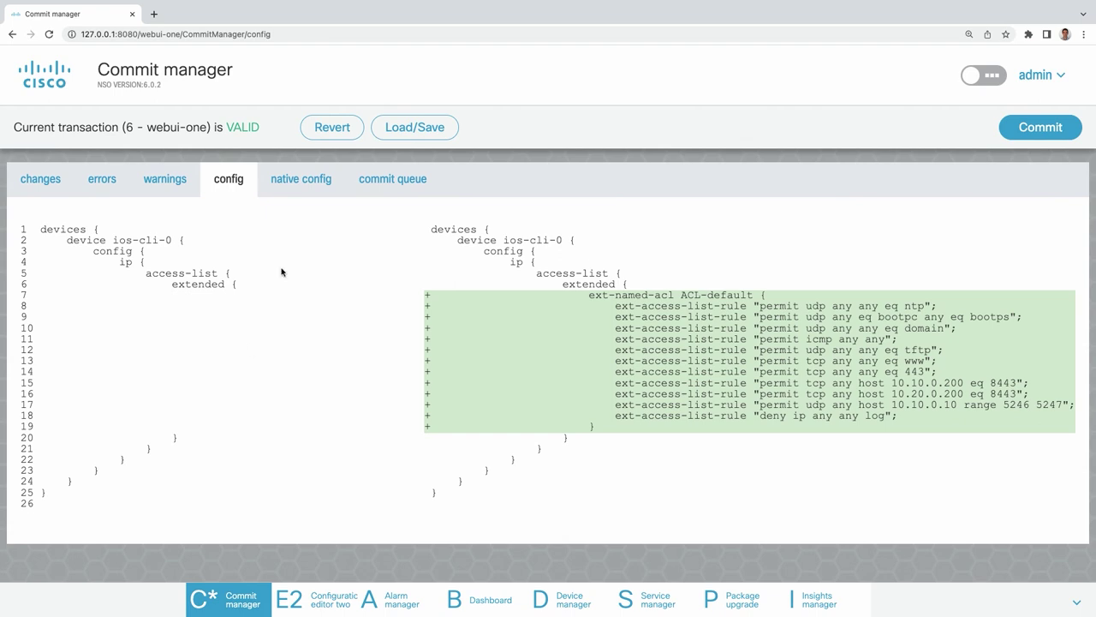
Review the native ACL config and commit the ACL-default changes (rollback id 10105)
left_click(301, 180)
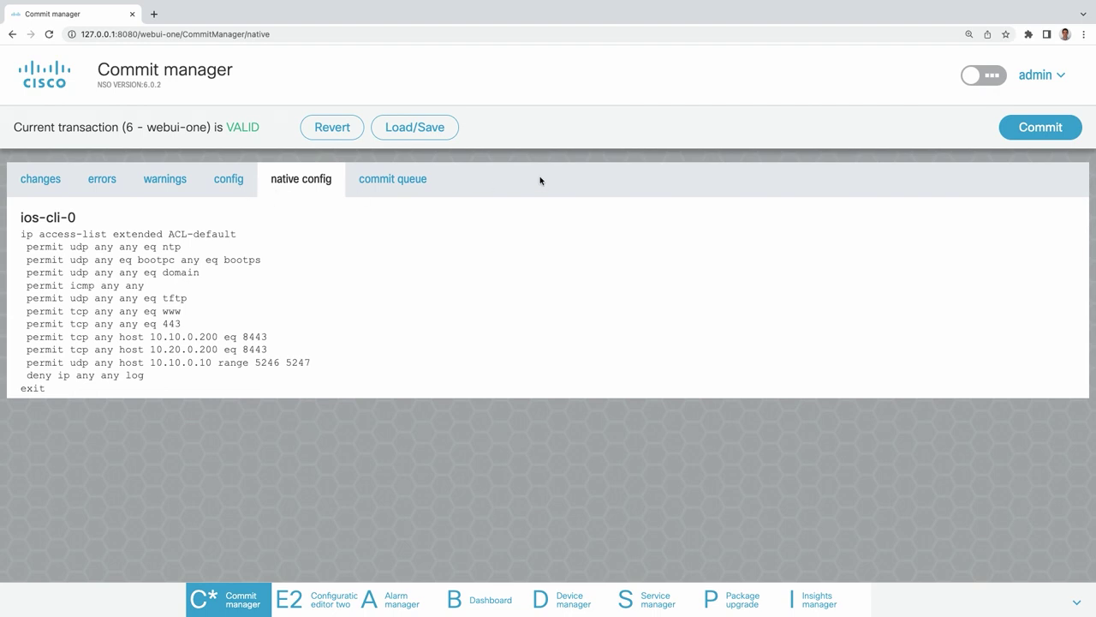
left_click(1030, 124)
left_click(564, 360)
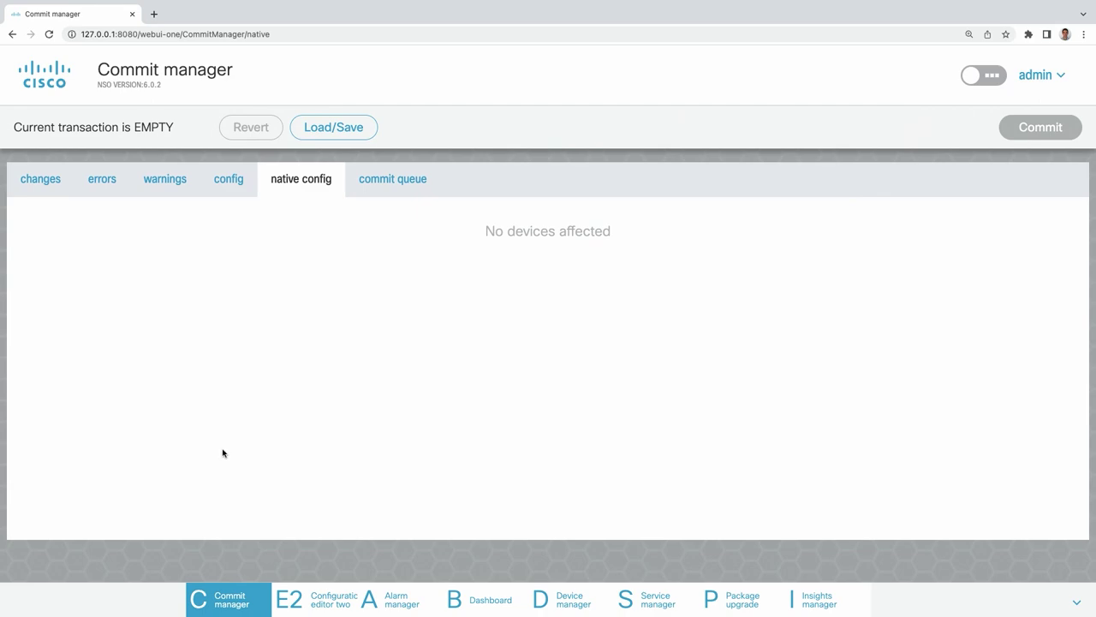
Return to the application hub and open the Configuration editor
left_click(71, 88)
scroll(152, 310, "down", 5)
left_click(147, 395)
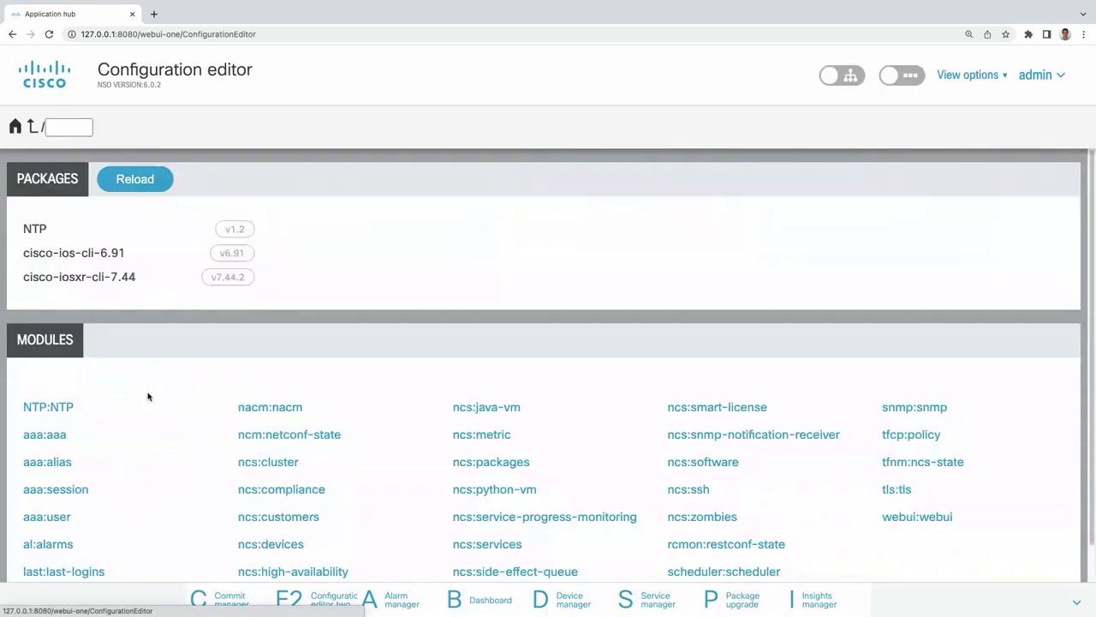
Browse ncs:devices device groups and check the ios-xr-devices group's member devices
left_click(290, 549)
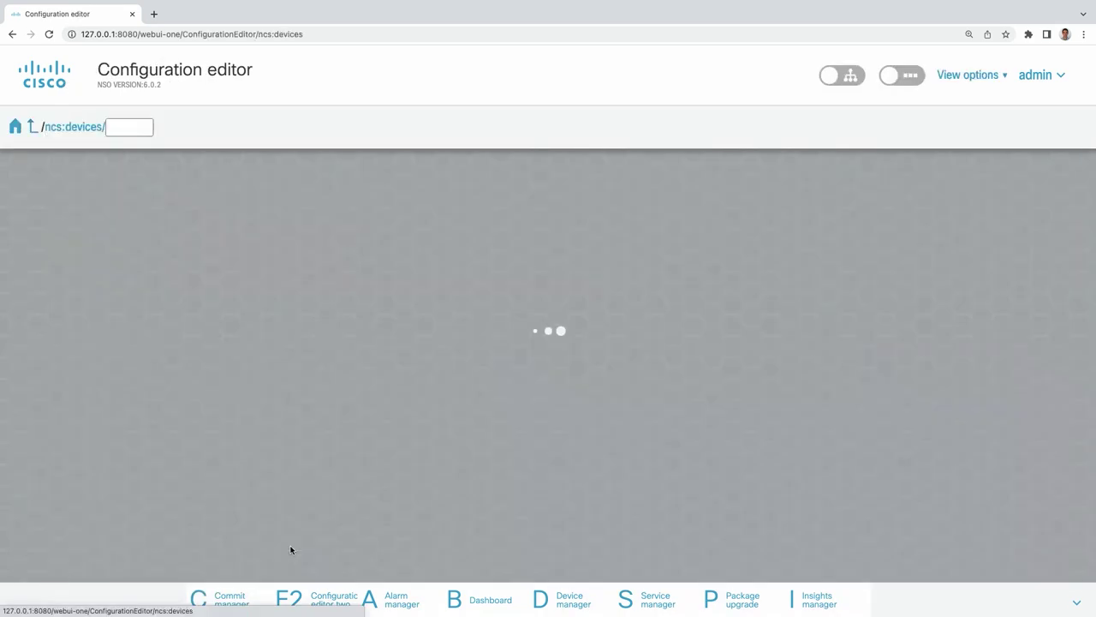
scroll(222, 471, "down", 3)
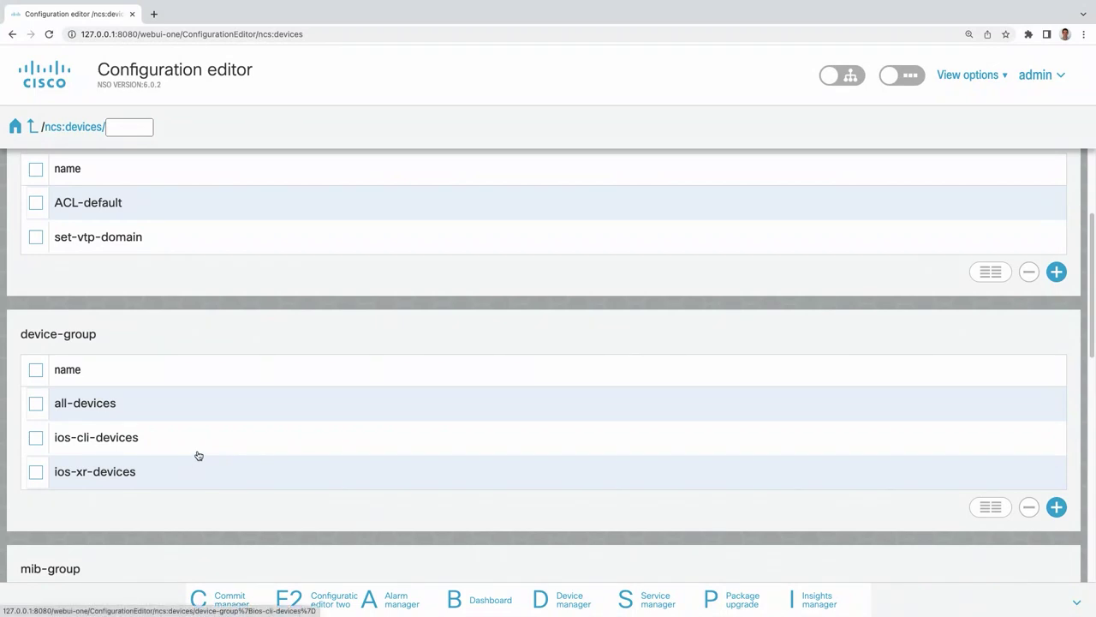
left_click(184, 466)
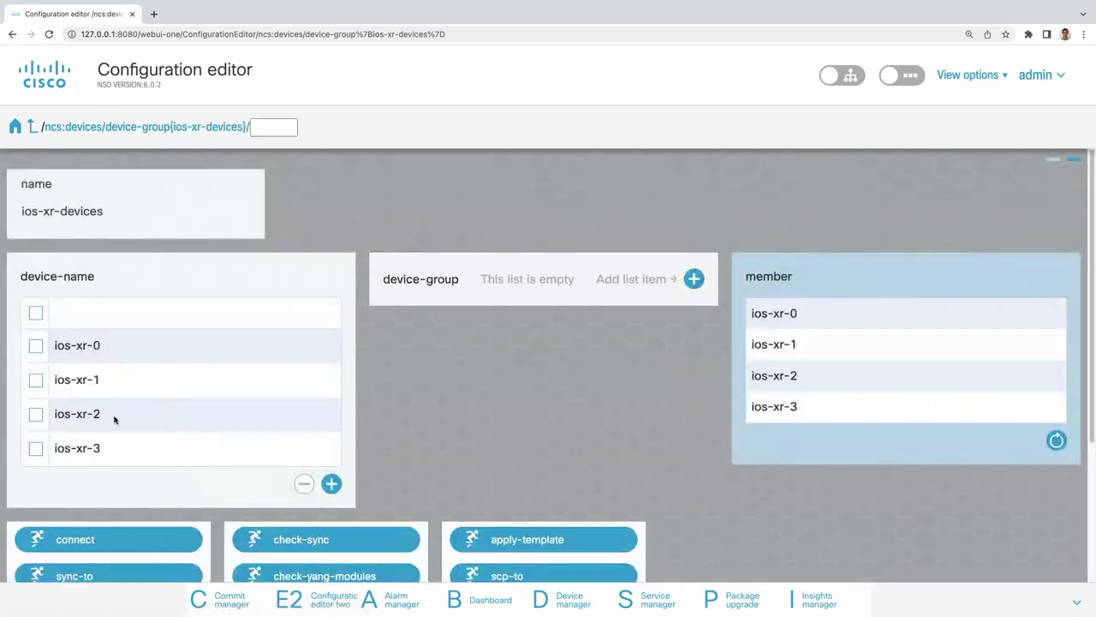
left_click_drag(762, 314, 801, 413)
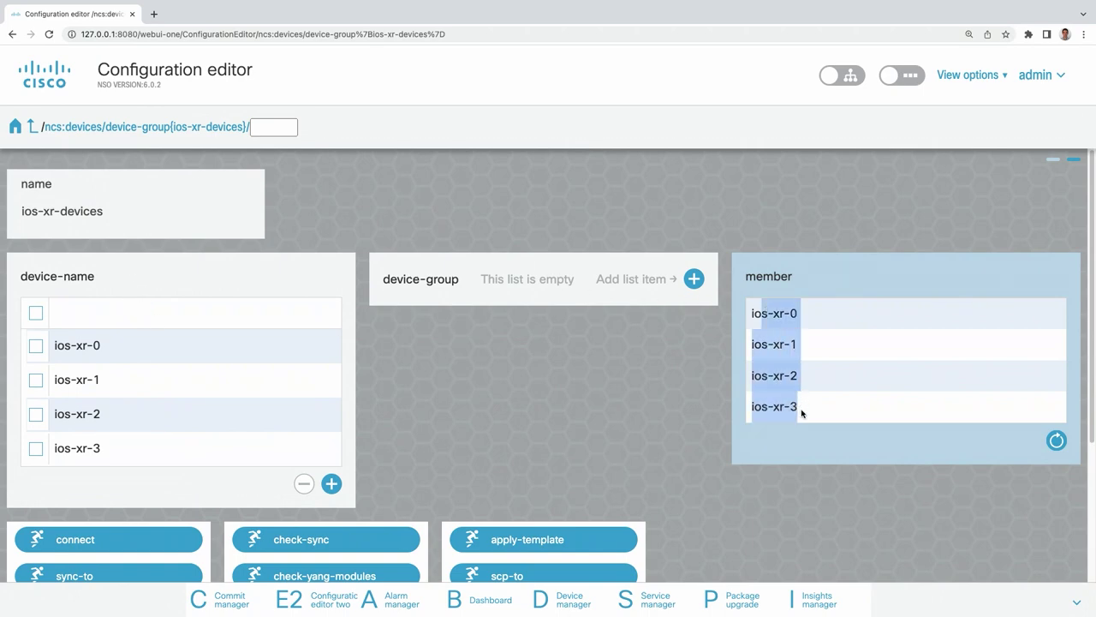
left_click(33, 128)
Check ios-cli-devices' members, then open all-devices and its apply-template action
left_click(101, 297)
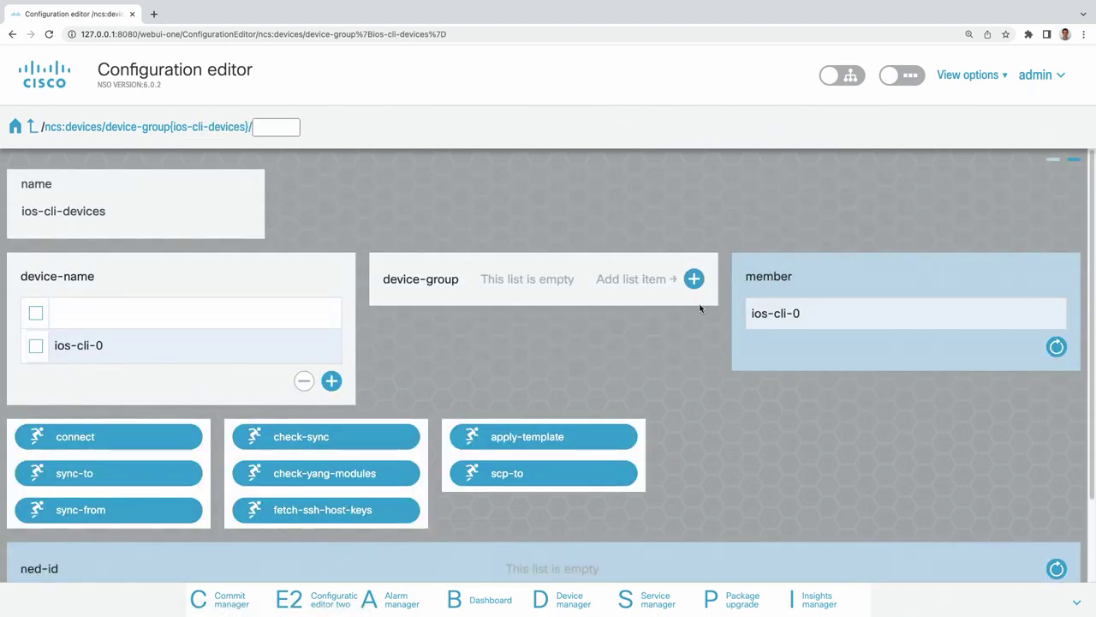
left_click(34, 126)
left_click(111, 259)
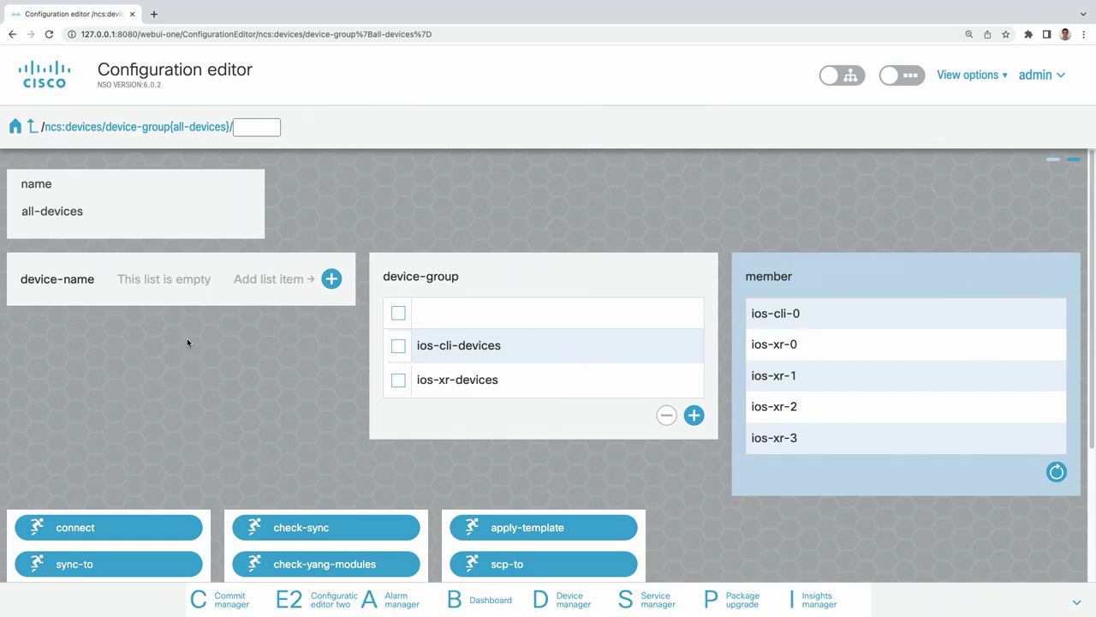
scroll(193, 355, "down", 3)
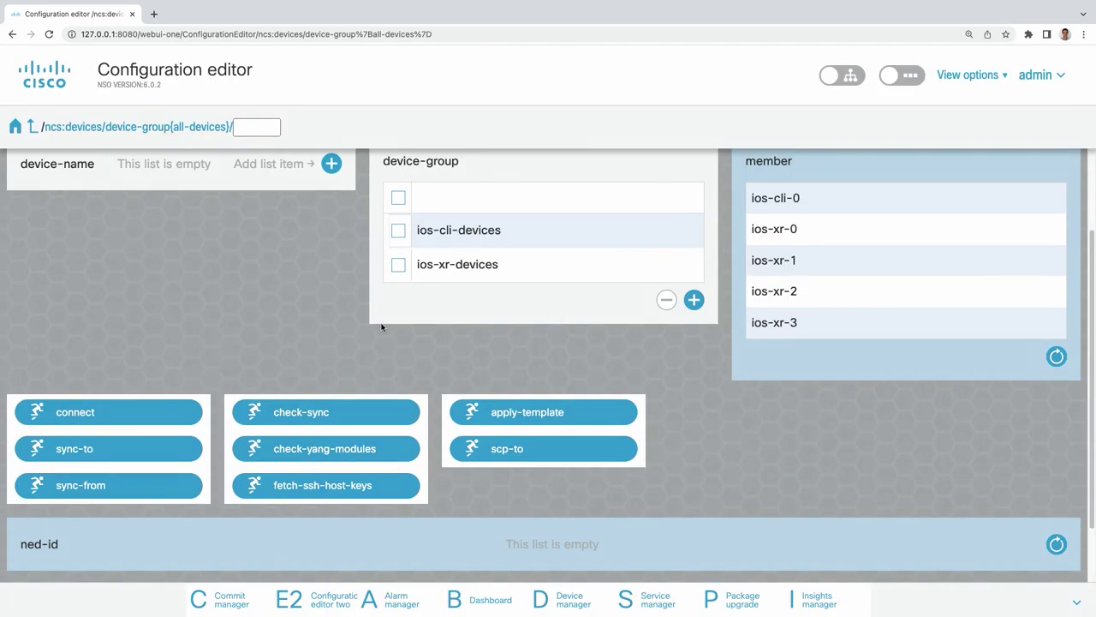
left_click(548, 412)
Run the set-vtp-domain template against the all-devices group
scroll(420, 326, "down", 10)
scroll(303, 291, "up", 8)
scroll(302, 291, "up", 2)
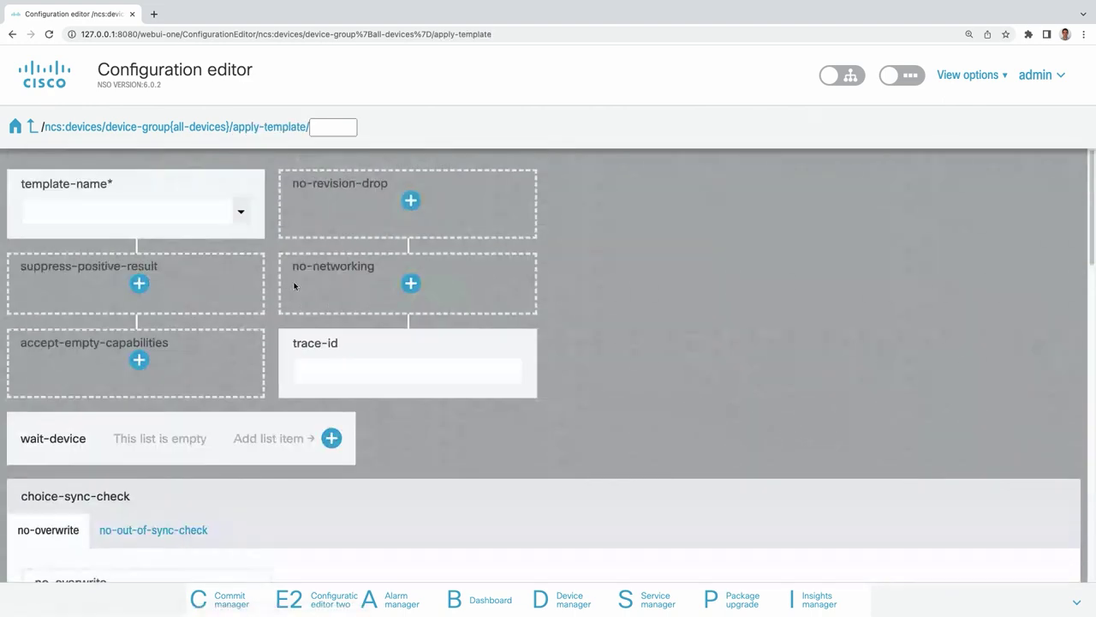
left_click(240, 214)
left_click(83, 252)
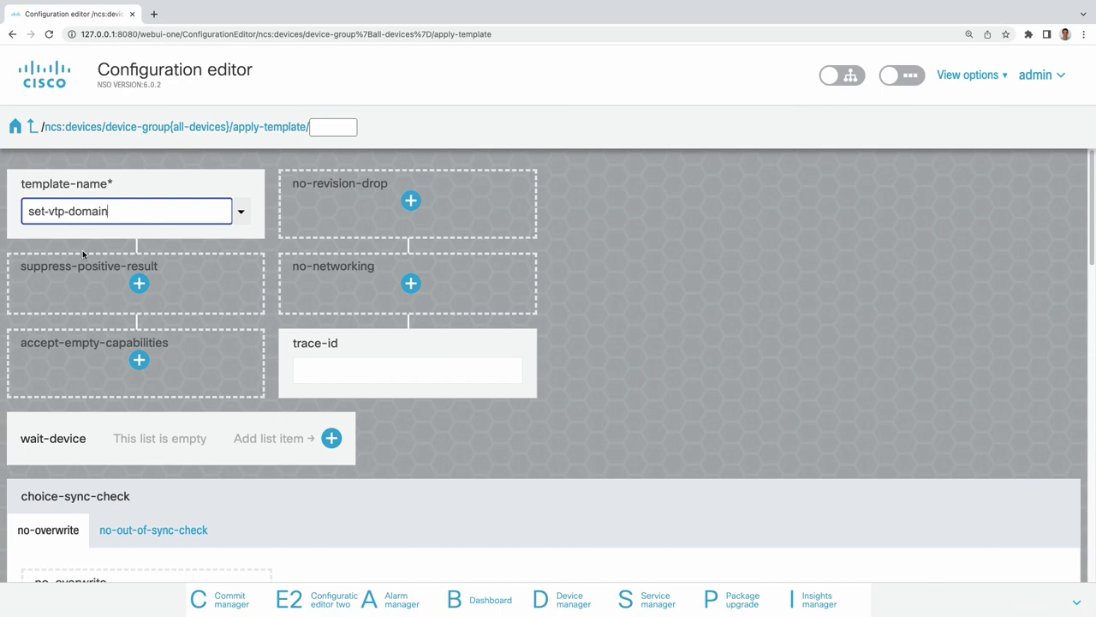
left_click_drag(121, 213, 27, 211)
scroll(191, 355, "down", 15)
scroll(187, 359, "down", 6)
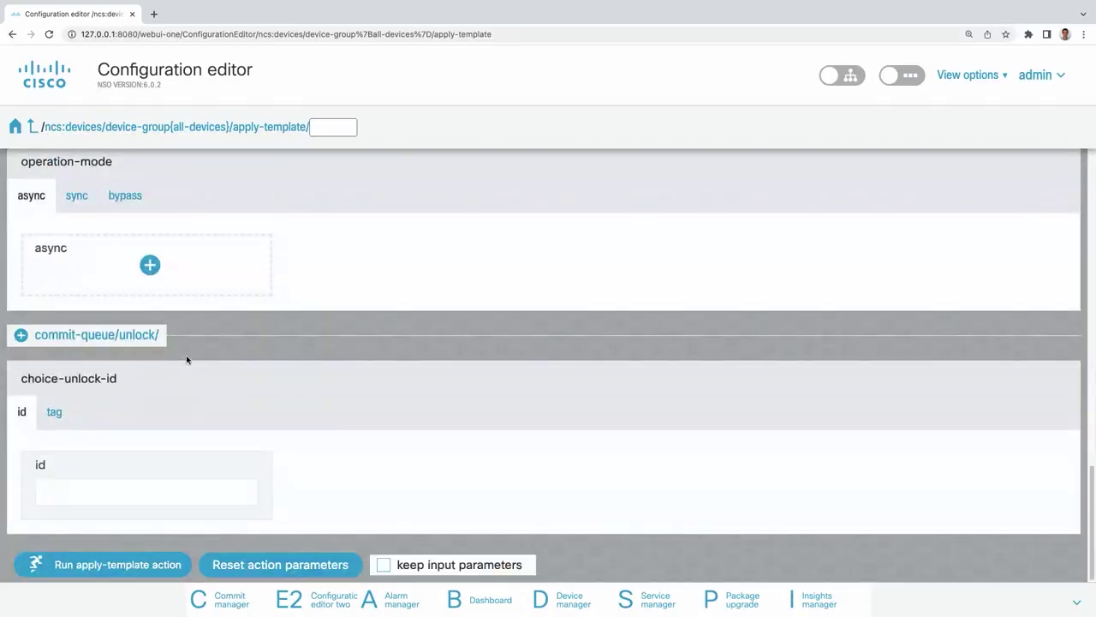
left_click(120, 565)
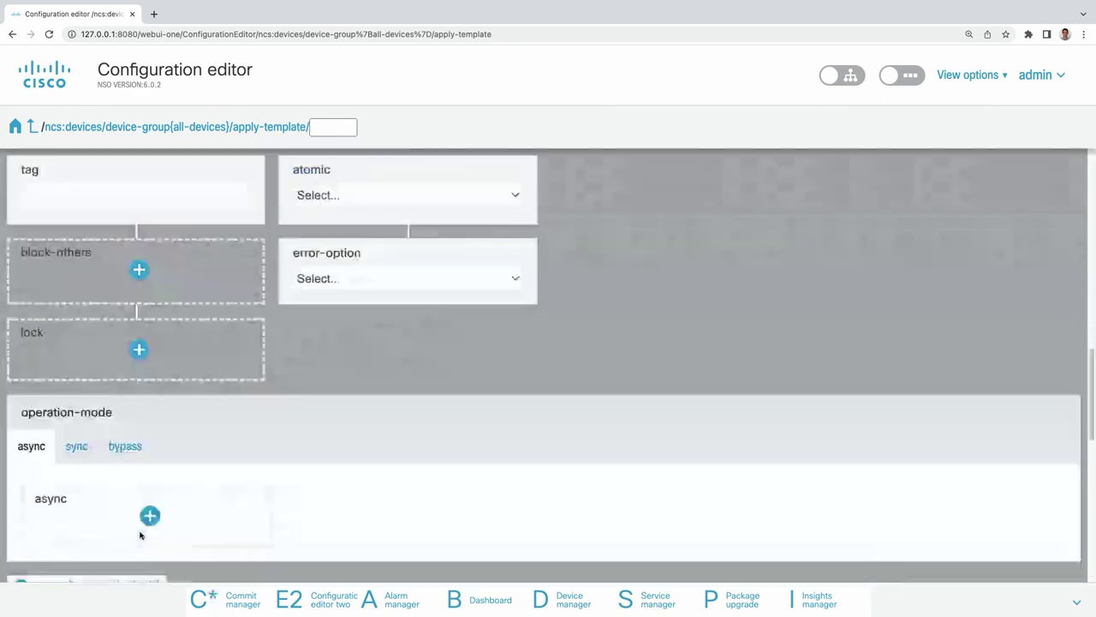
Check the ok results for all five devices and open the pending changes
scroll(140, 535, "down", 10)
left_click_drag(345, 542, 18, 227)
left_click(278, 265)
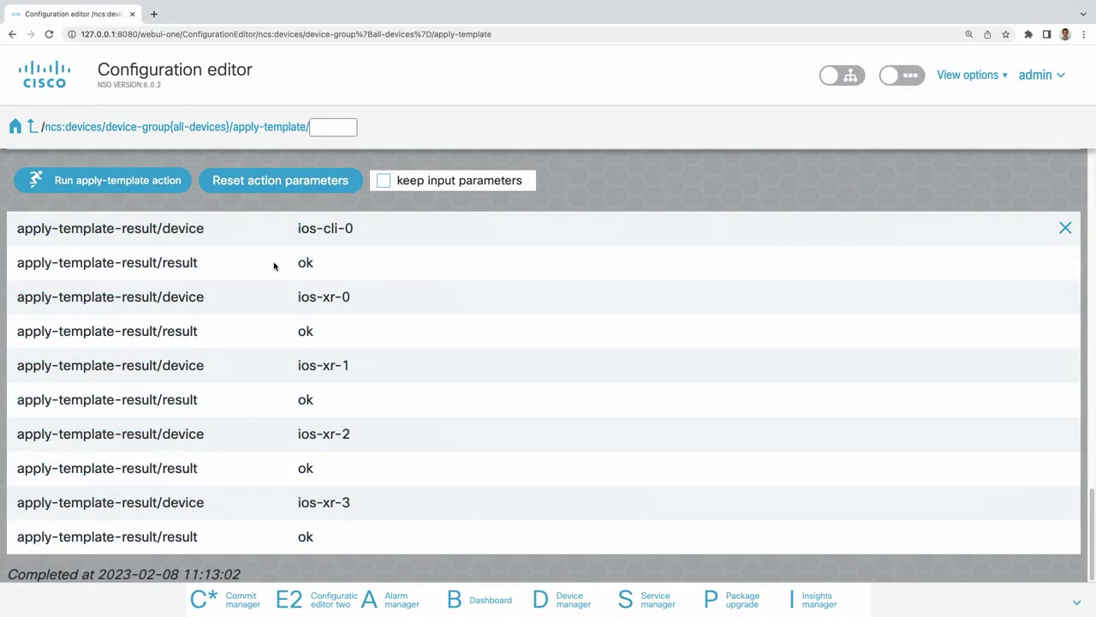
left_click(237, 606)
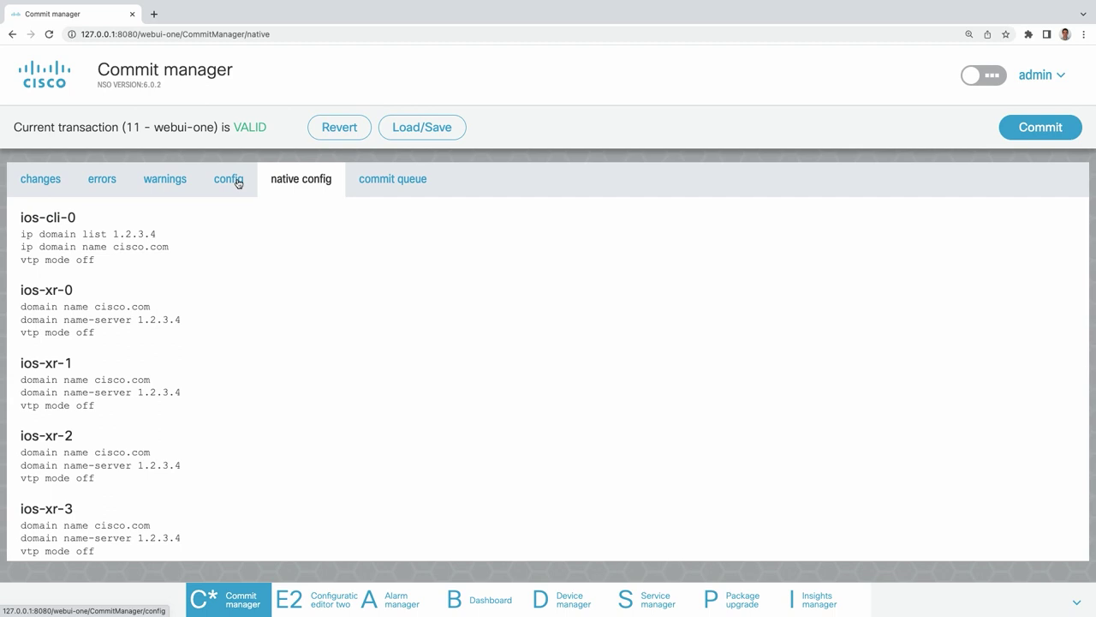
Commit the set-vtp-domain changes for all five devices (rollback id 10106)
left_click(1037, 130)
left_click(562, 355)
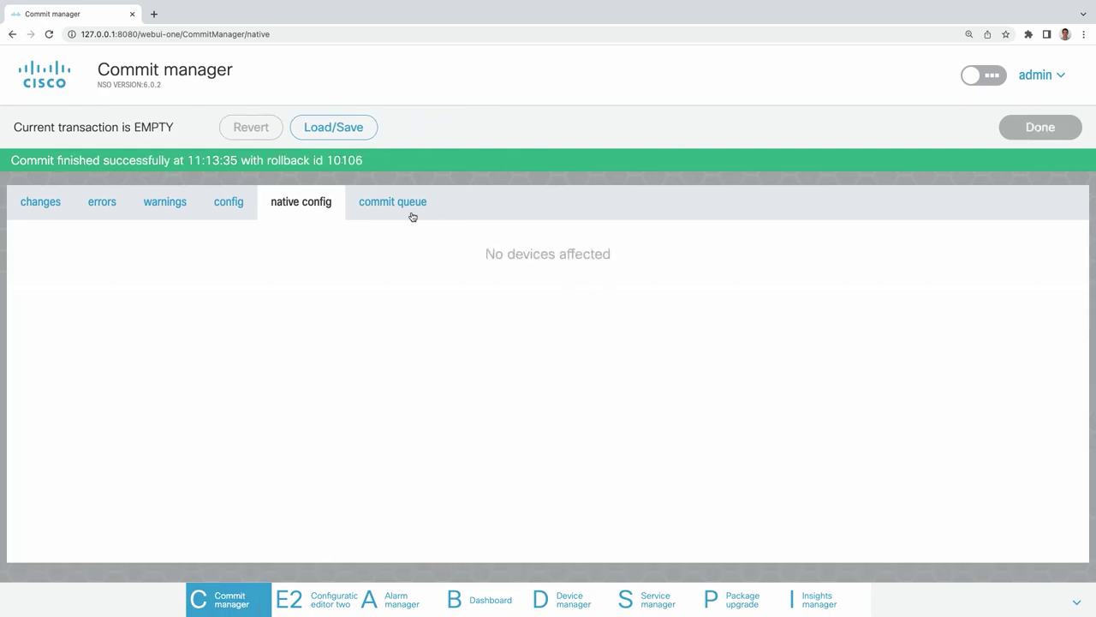
key("ctrl+Right")
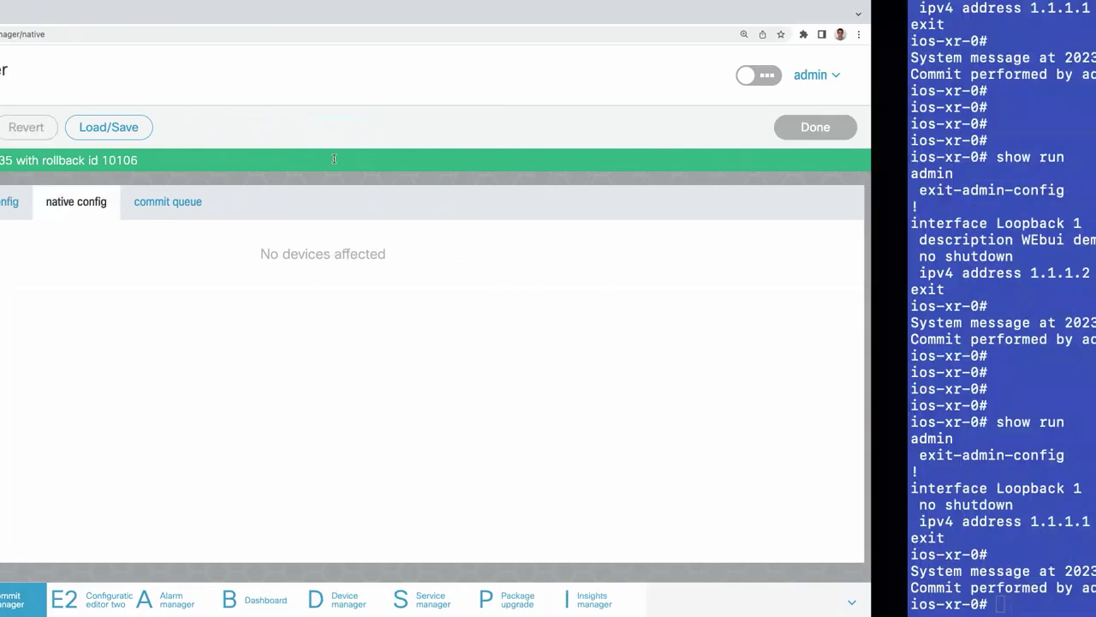
Run show run on ios-xr-0 to verify domain cisco.com, name-server 1.2.3.4, vtp mode off
type("sho wrun")
key("Return")
type("show run")
key("Return")
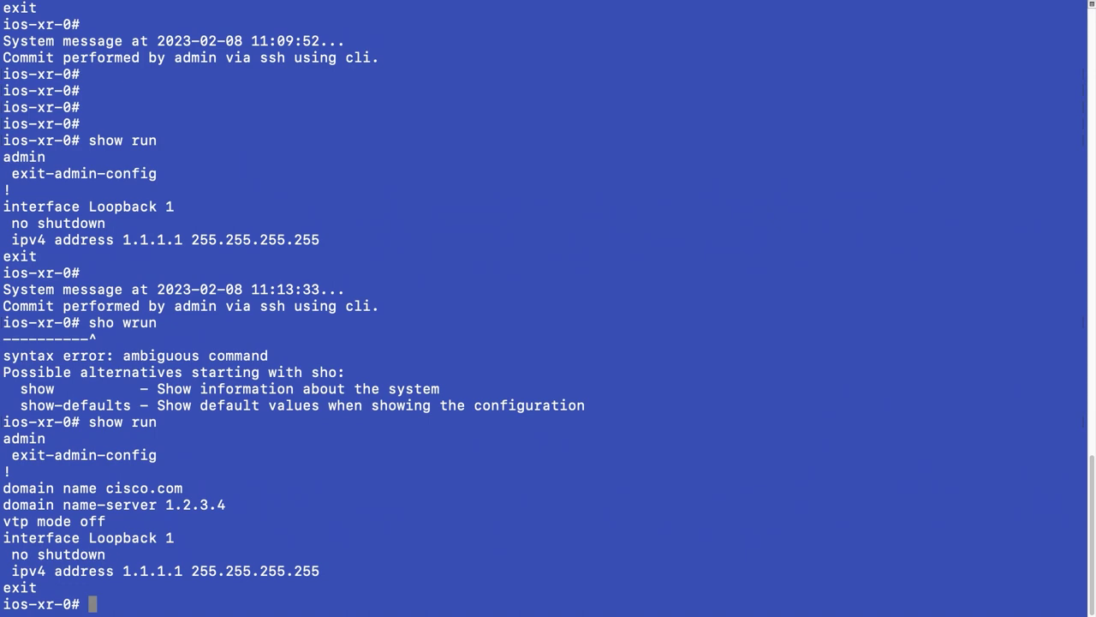
key("ctrl+Left")
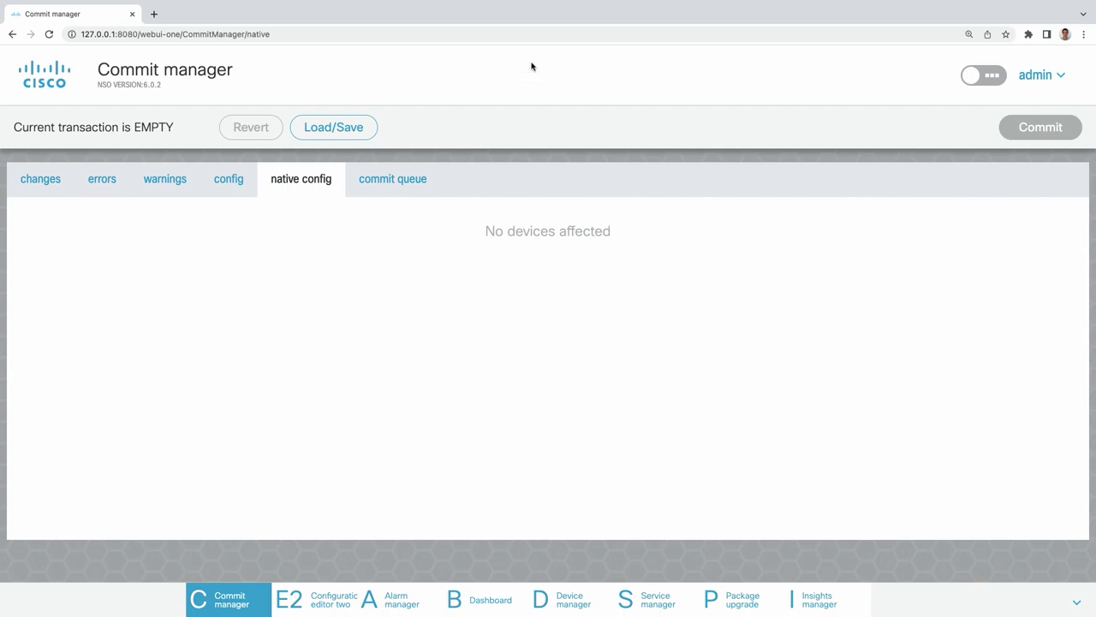
left_click(670, 599)
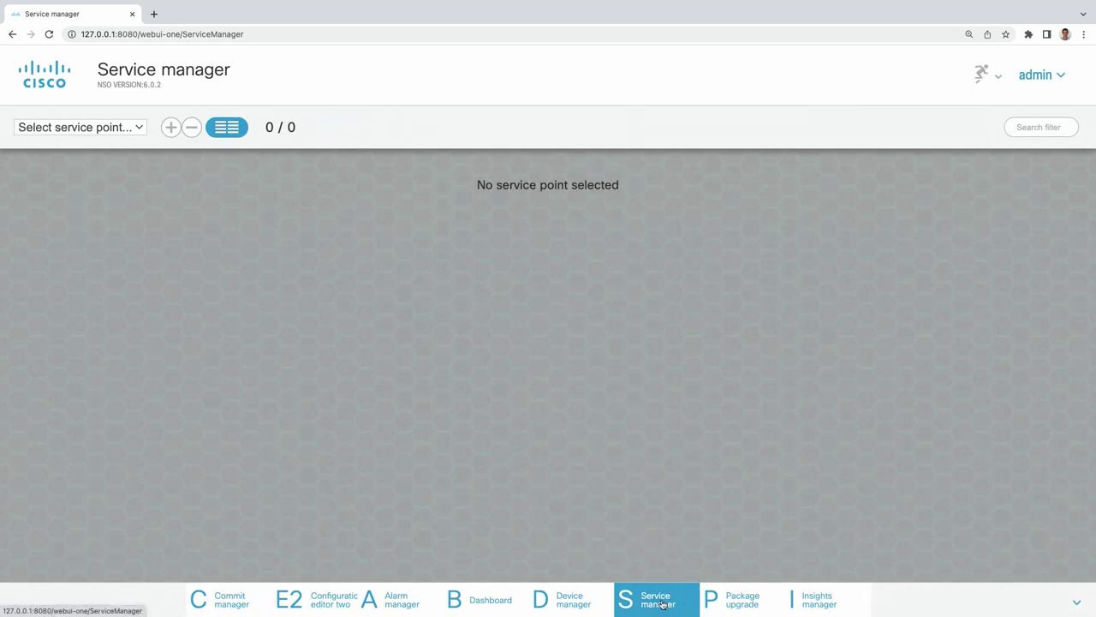
Create /NTP:NTP service 'ntp' with peer 172.16.22.44 and server 172.16.22.33
left_click(116, 130)
left_click(100, 147)
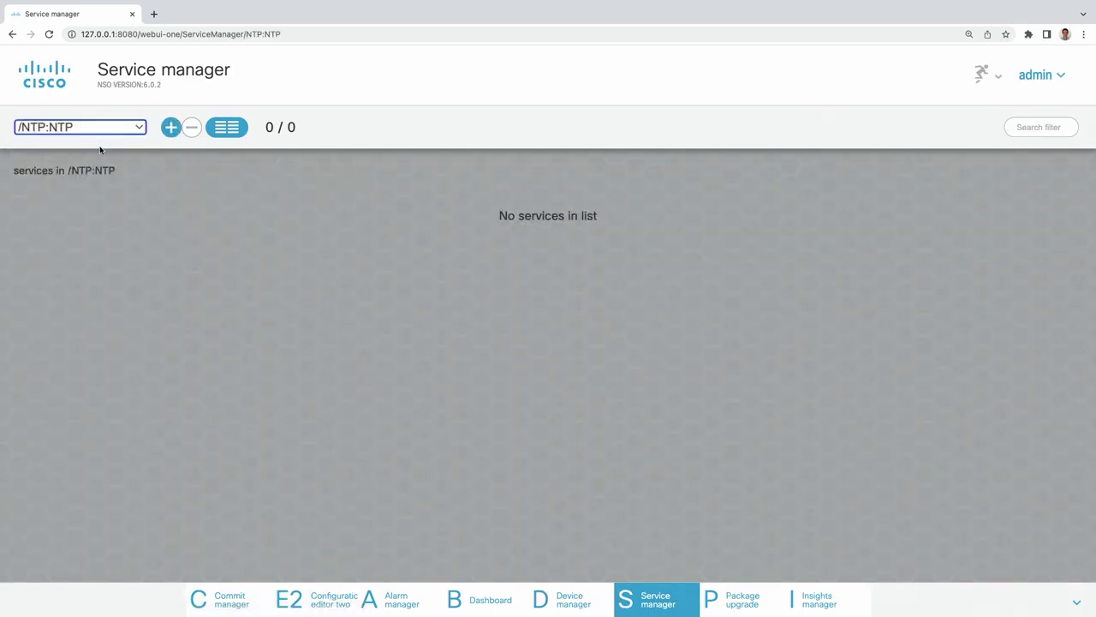
left_click(174, 132)
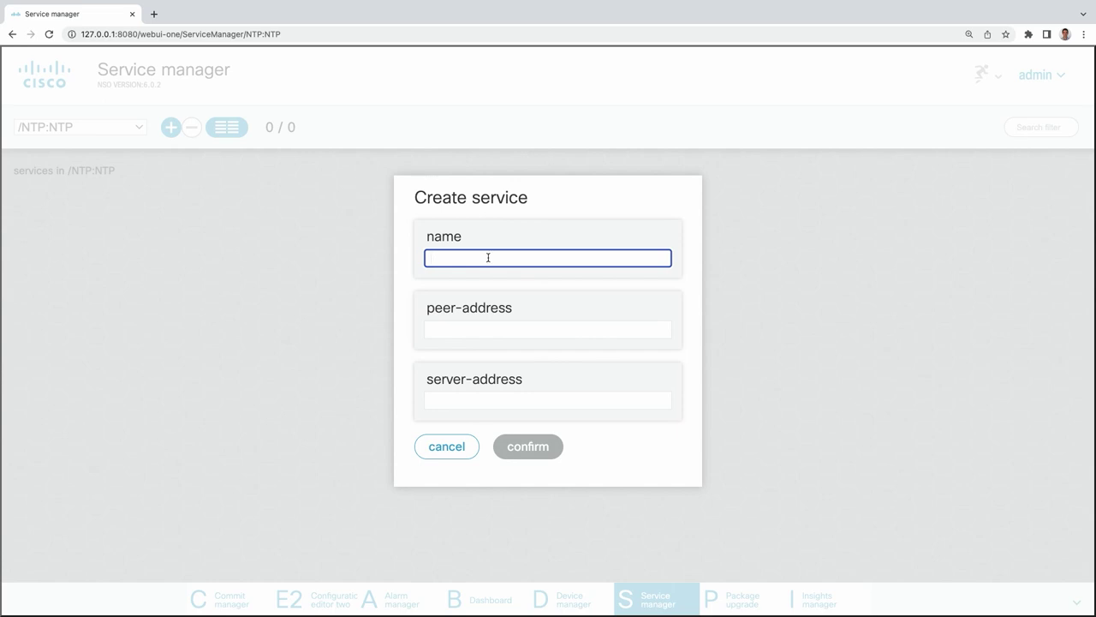
type("ntp")
key("Tab")
type("172")
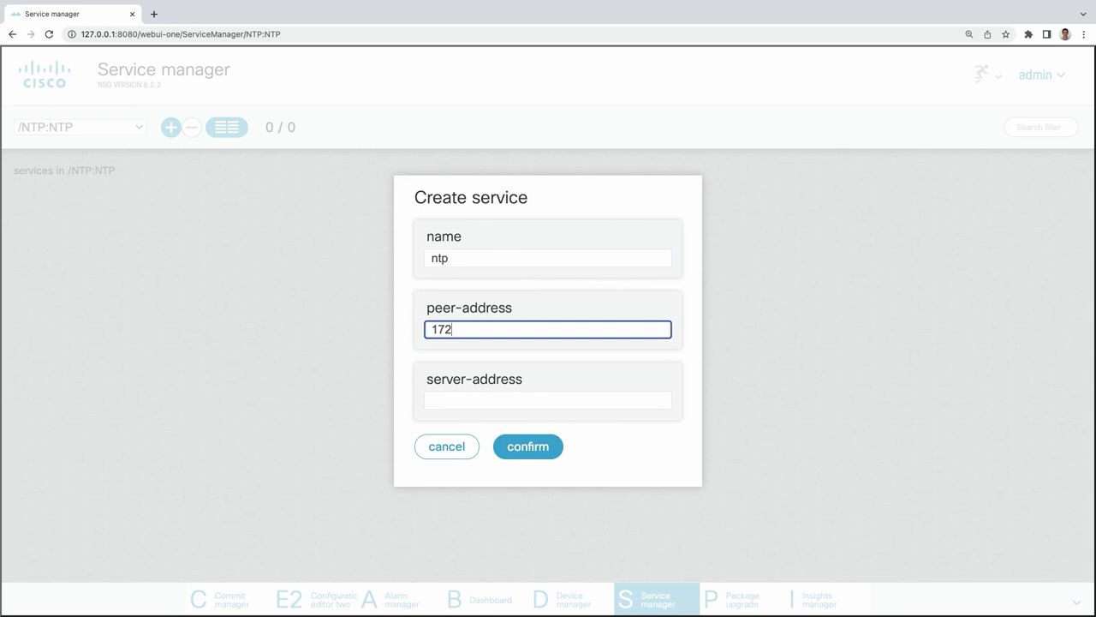
type("16.22.44")
key("Tab")
type("172.16.22.33")
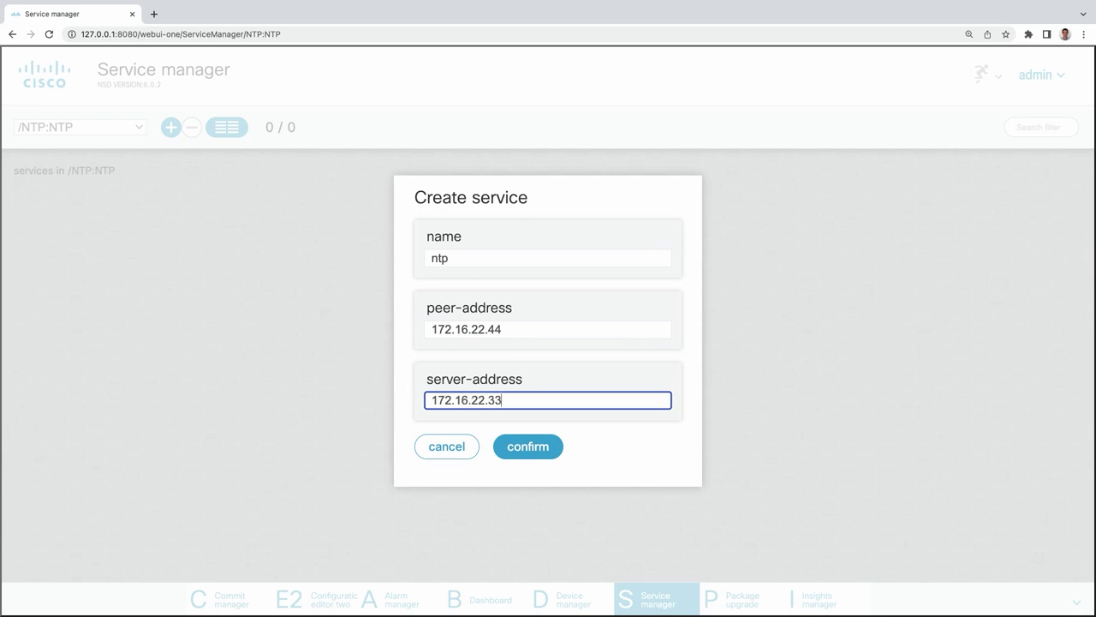
key("Return")
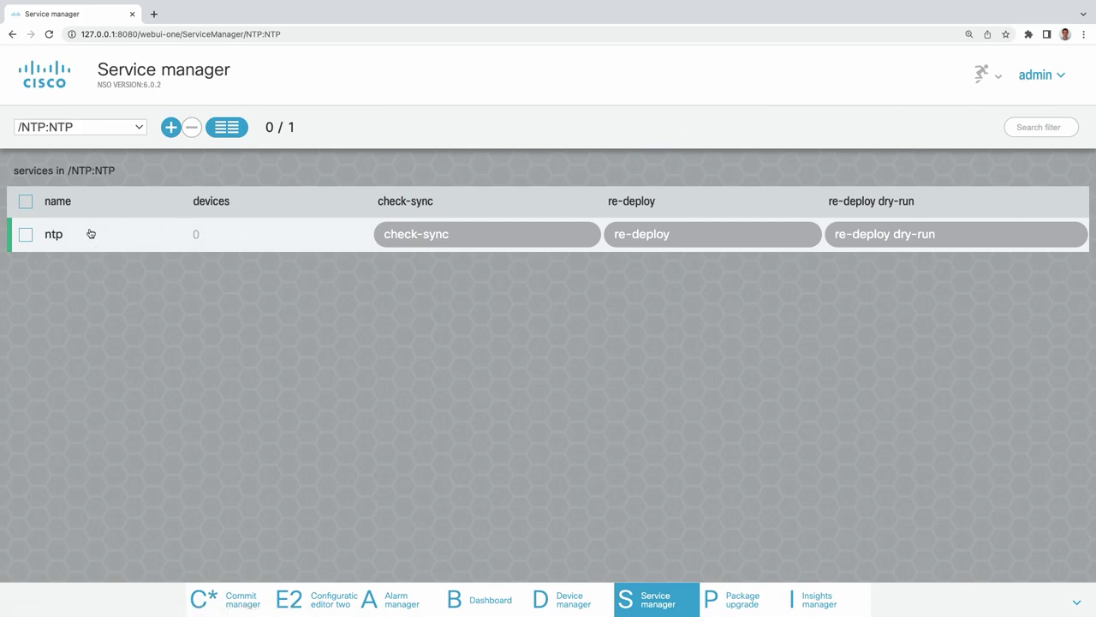
left_click(55, 234)
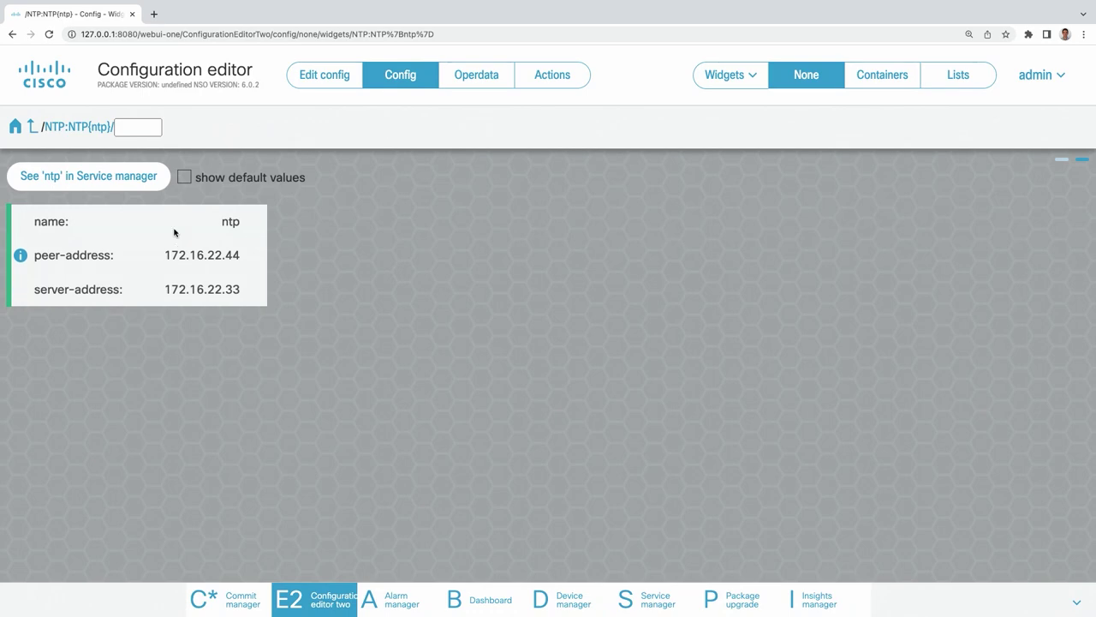
Edit the ntp service and add devices ios-xr-0 and ios-xr-1
left_click(322, 85)
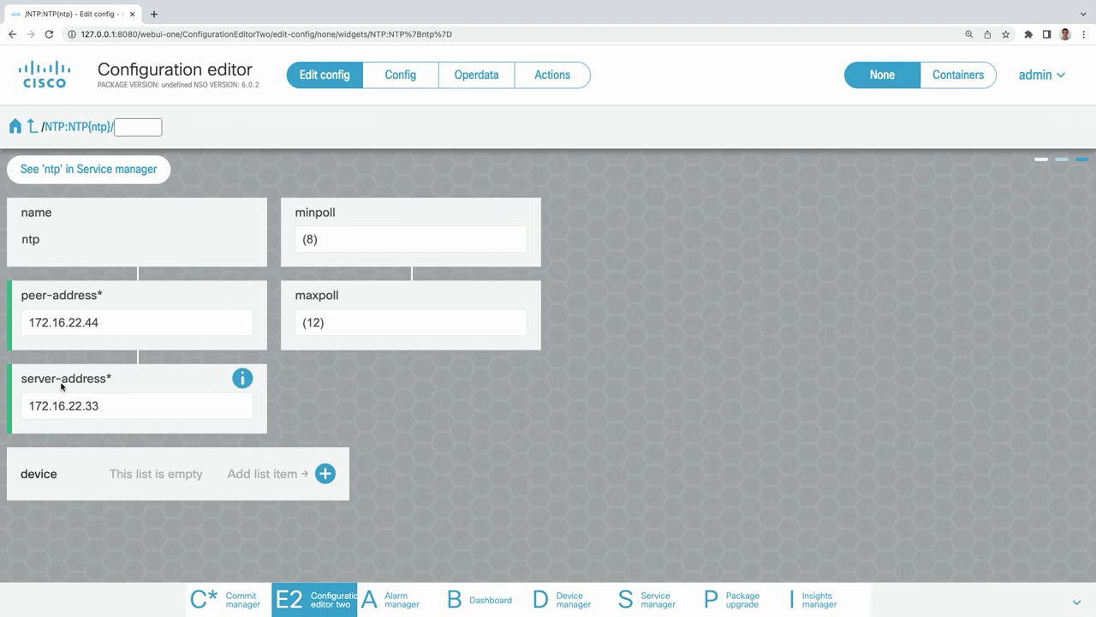
double_click(109, 377)
left_click(325, 474)
left_click(528, 322)
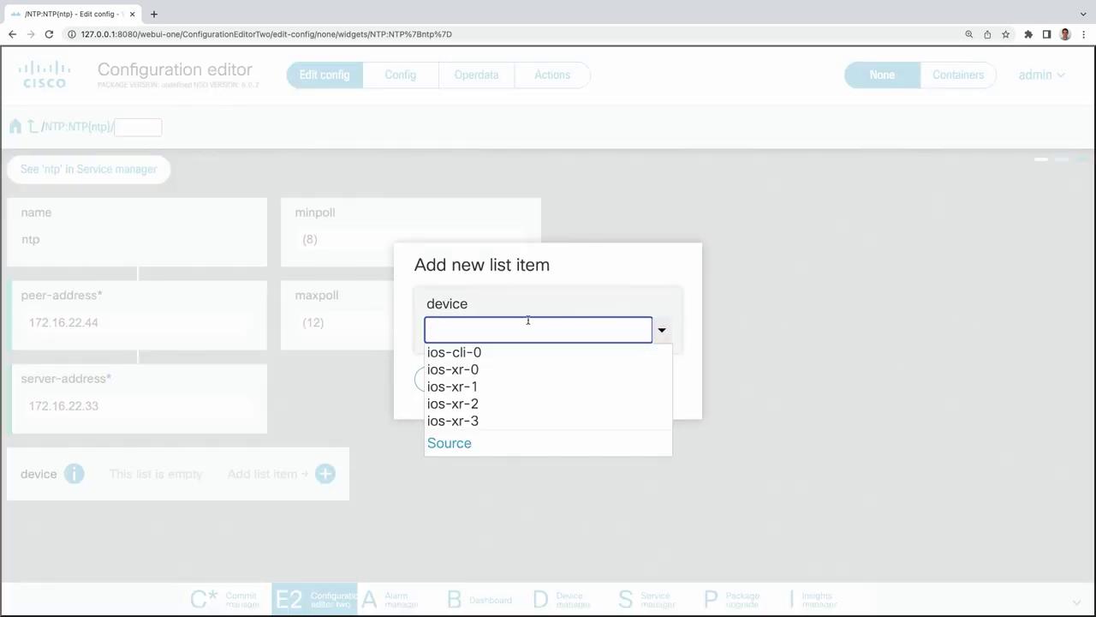
left_click(480, 369)
left_click(526, 379)
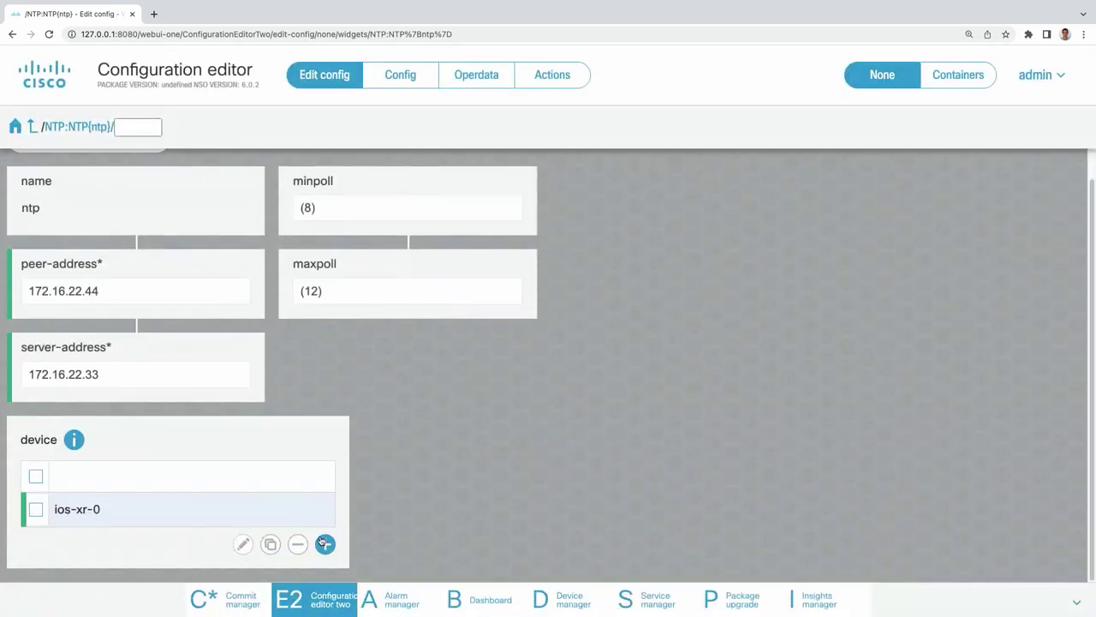
left_click(325, 543)
left_click(477, 329)
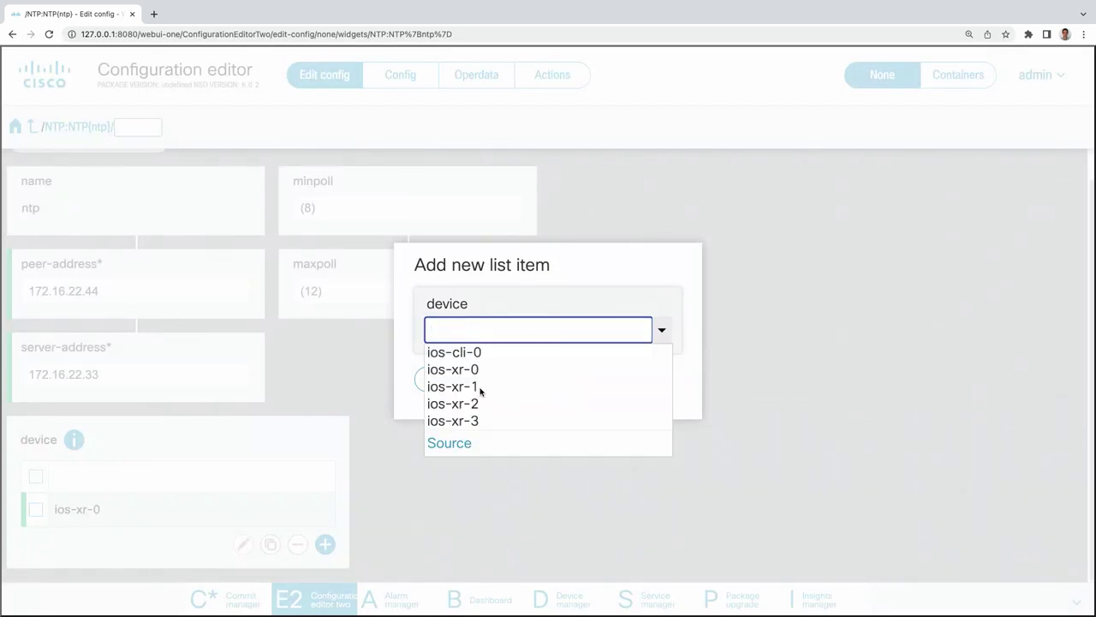
left_click(478, 387)
left_click(514, 387)
Add devices ios-xr-2 and ios-xr-3 and review the pending native NTP config
left_click(325, 543)
left_click(494, 333)
left_click(477, 404)
left_click(524, 379)
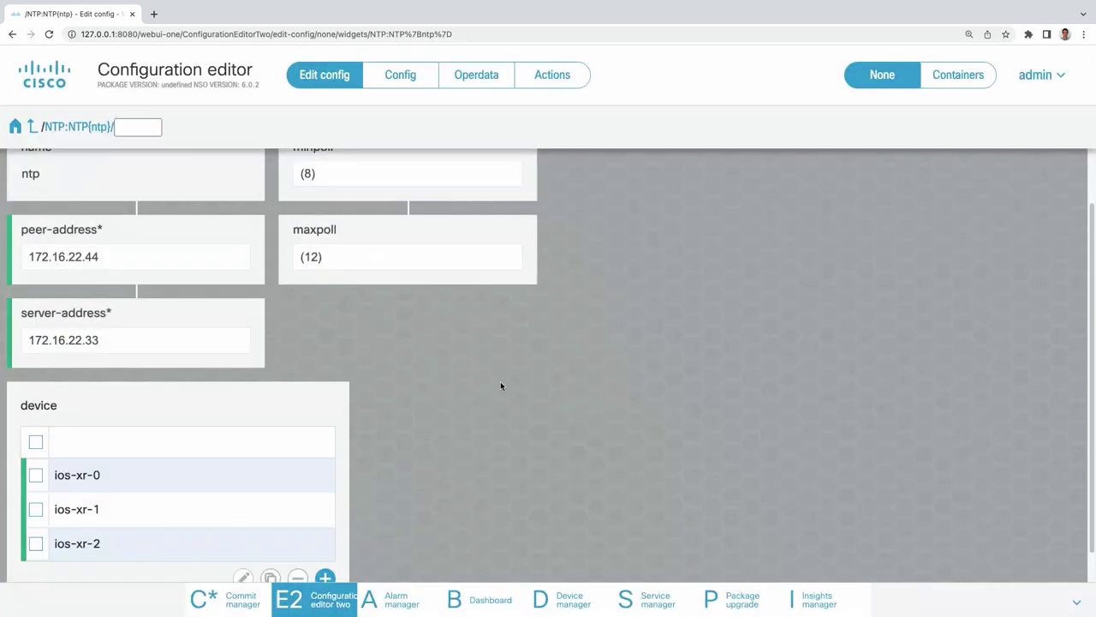
scroll(288, 508, "down", 1)
left_click(324, 543)
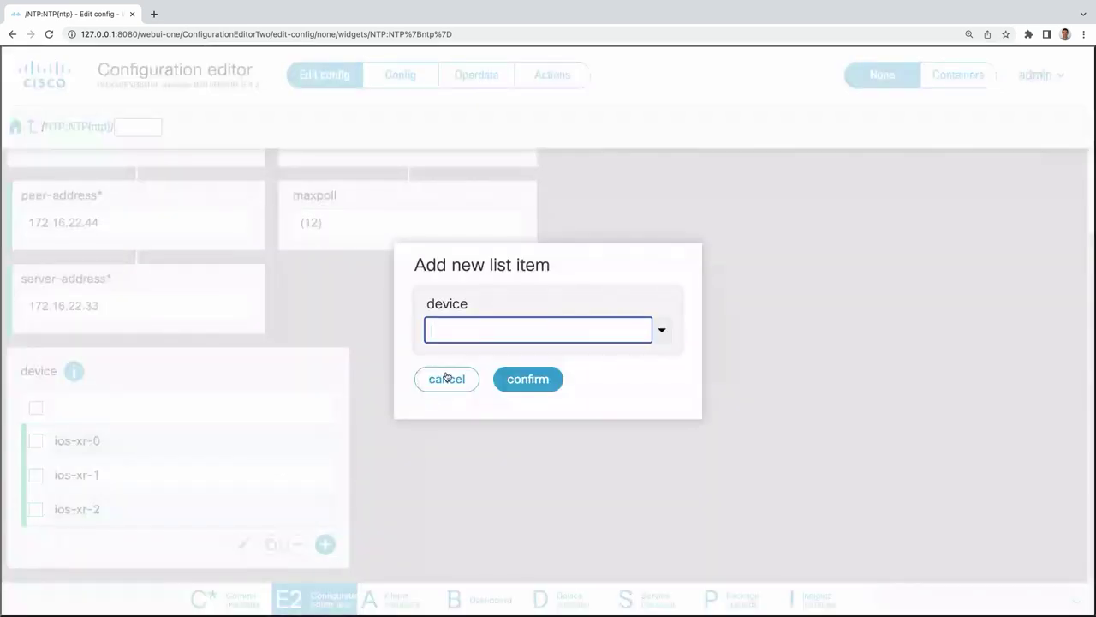
left_click(465, 334)
left_click(477, 419)
left_click(520, 380)
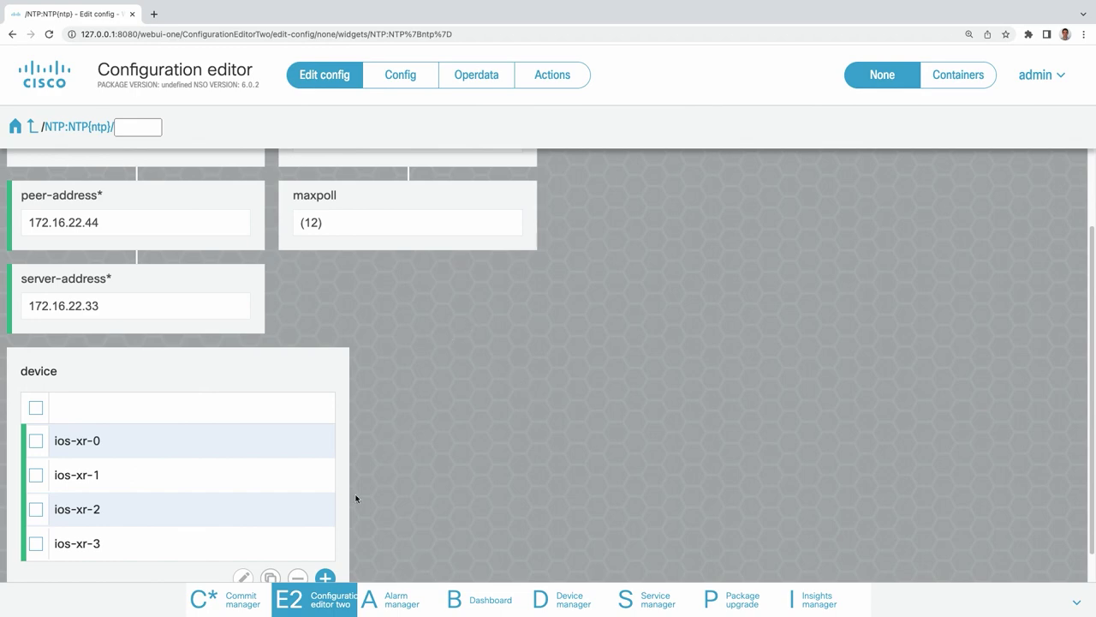
scroll(286, 550, "down", 1)
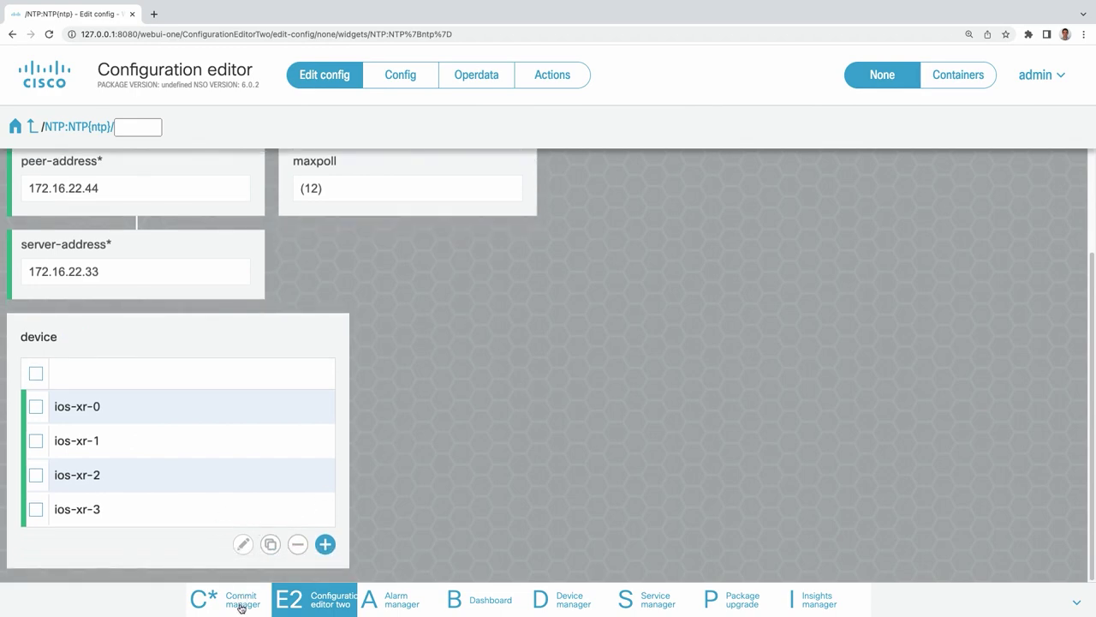
left_click(242, 604)
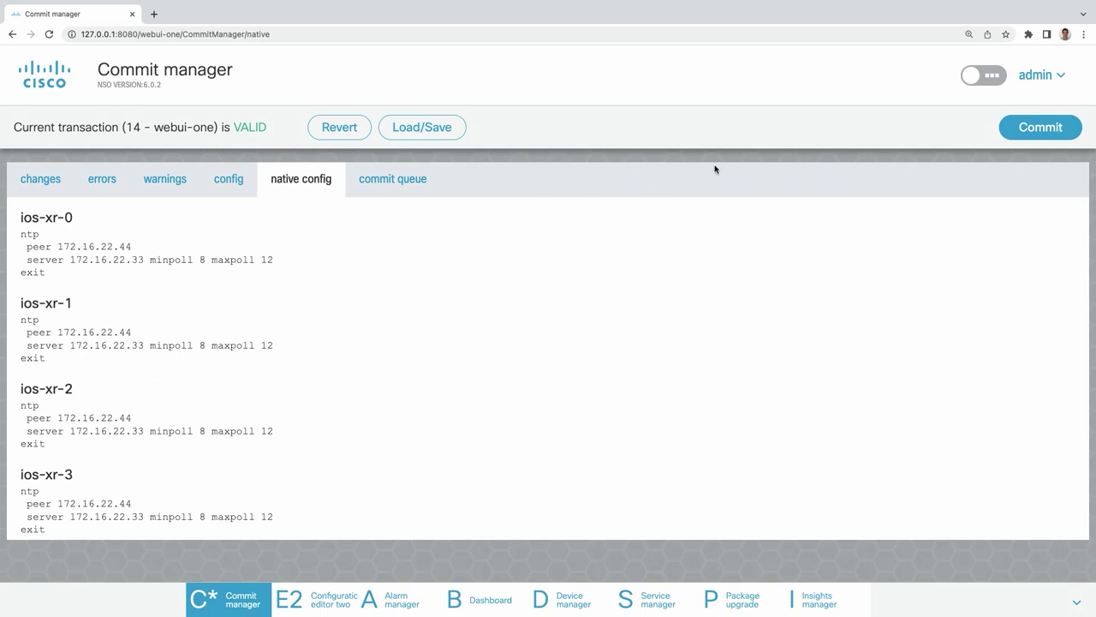
Commit the ntp service for the four devices and run its check-sync successfully
left_click(1030, 126)
left_click(565, 357)
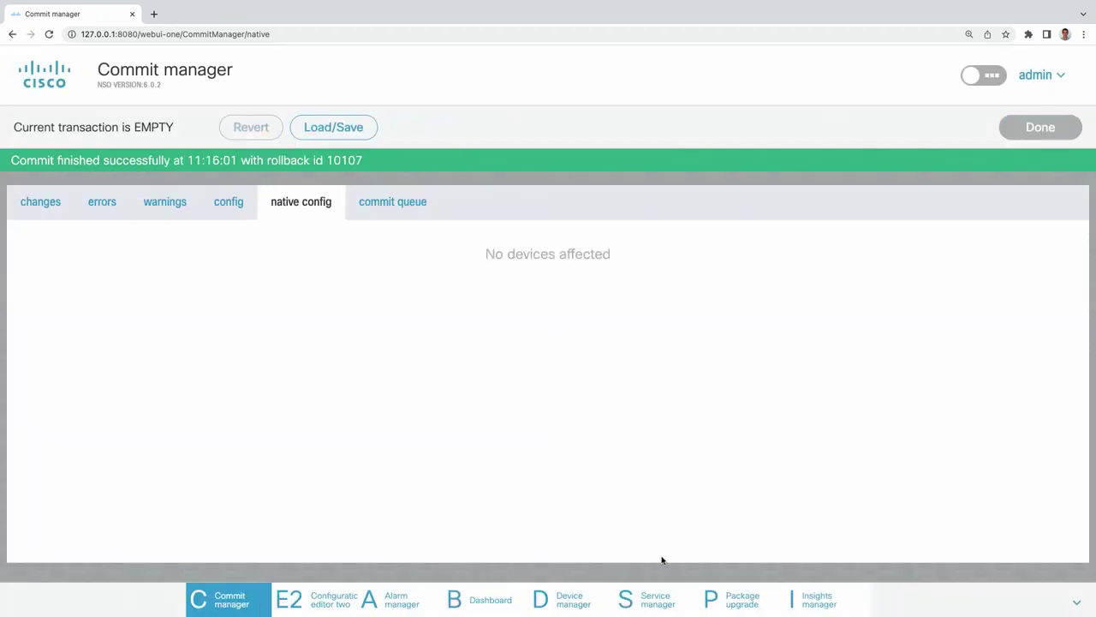
left_click(660, 599)
left_click(388, 238)
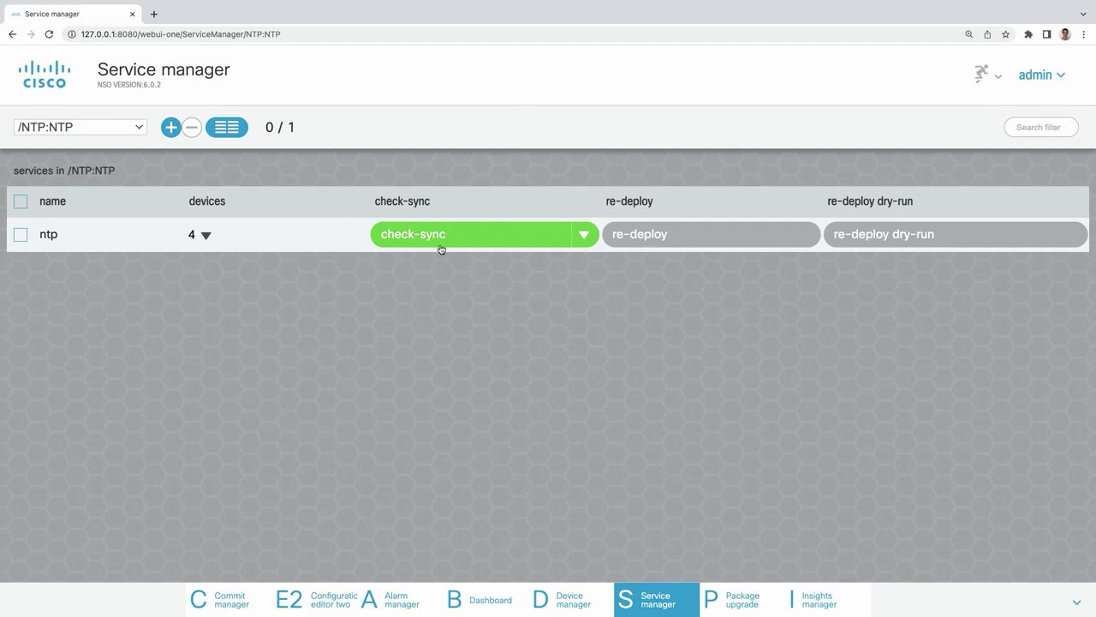
Delete peer 172.16.22.44 from ios-xr-0's NTP configuration in Device manager
left_click(551, 604)
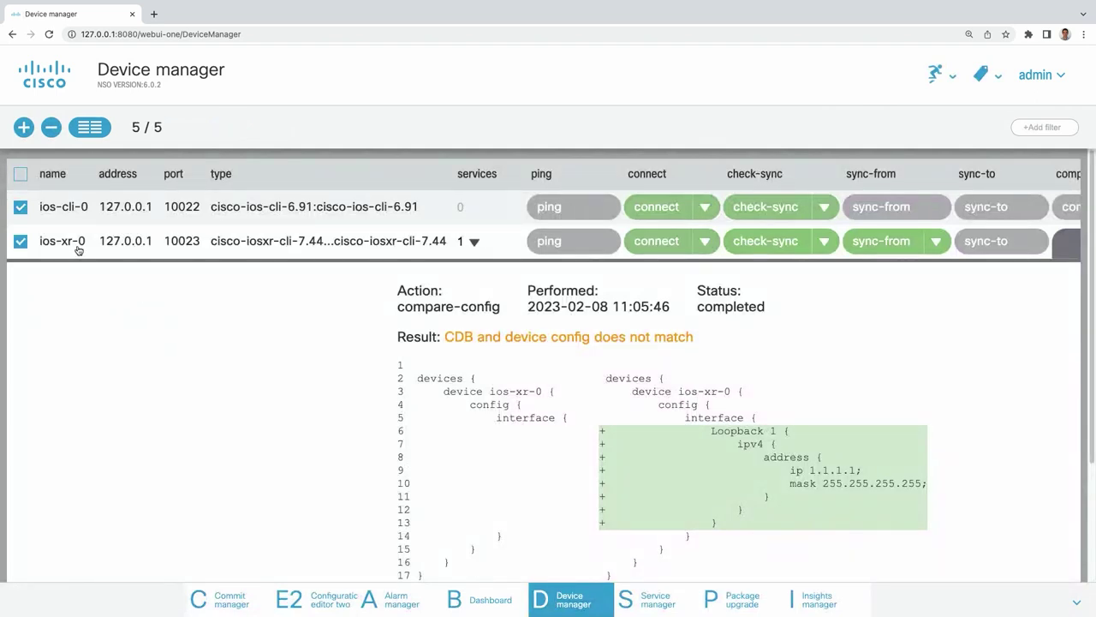
left_click(78, 247)
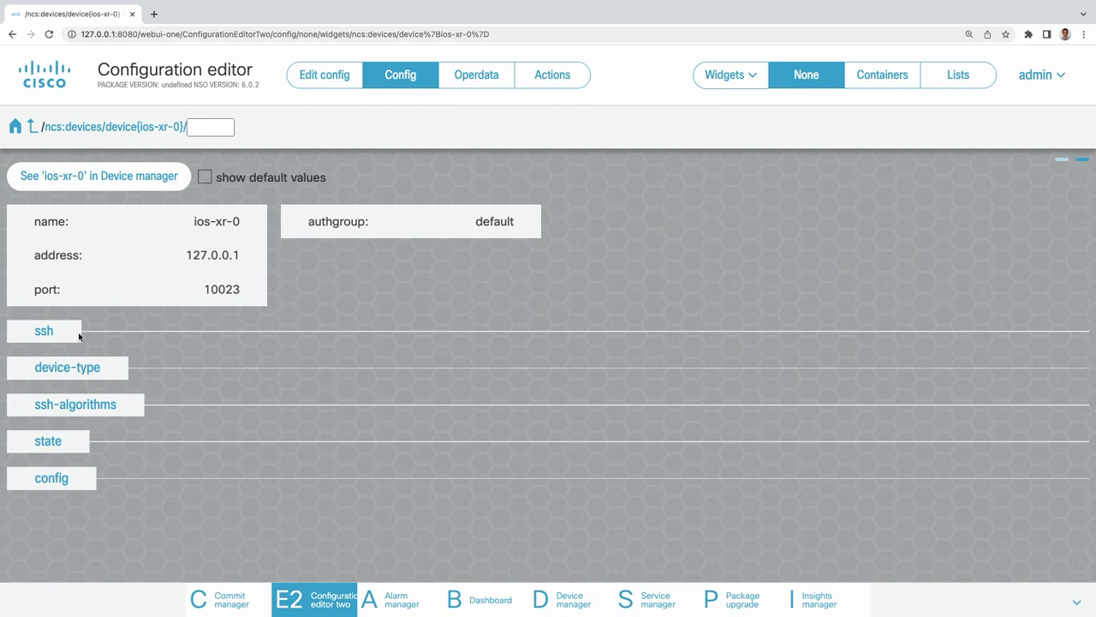
left_click(50, 479)
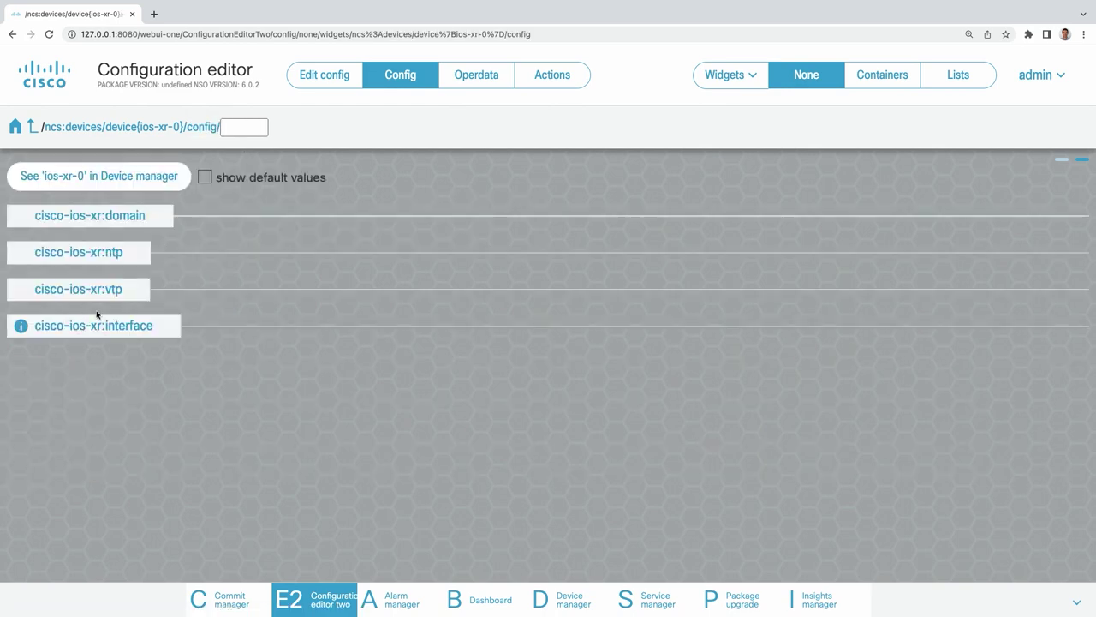
left_click(114, 254)
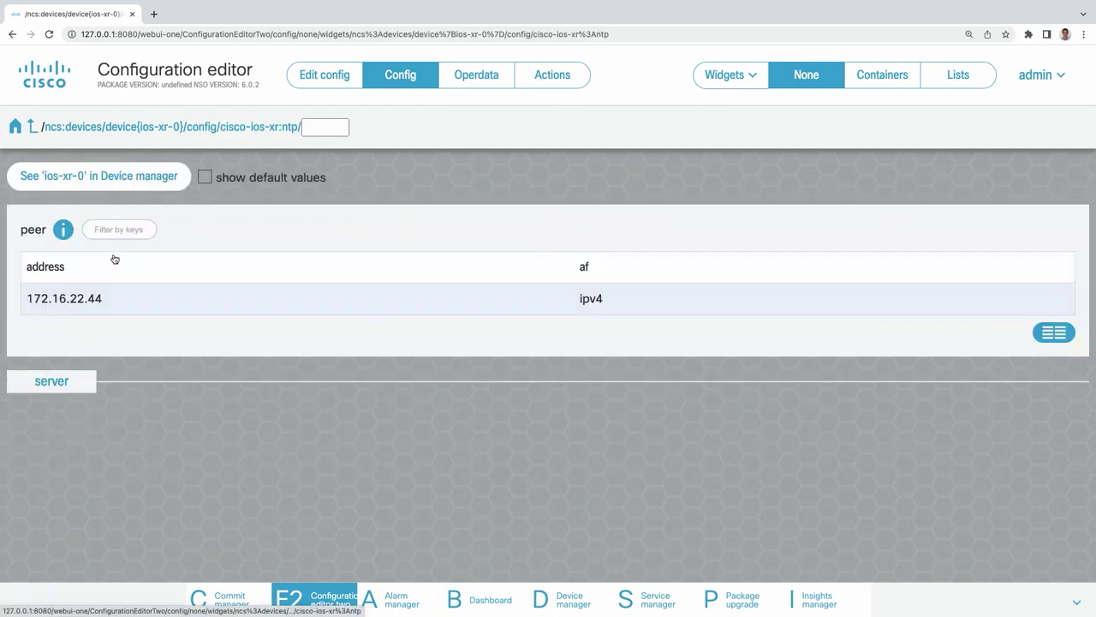
left_click(320, 85)
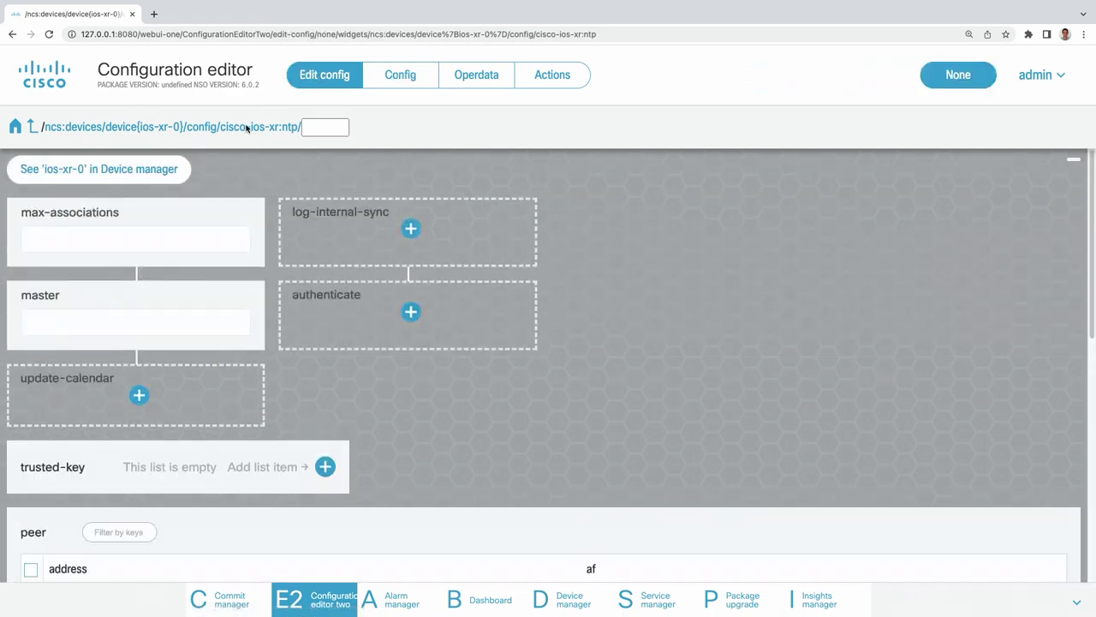
scroll(590, 404, "down", 5)
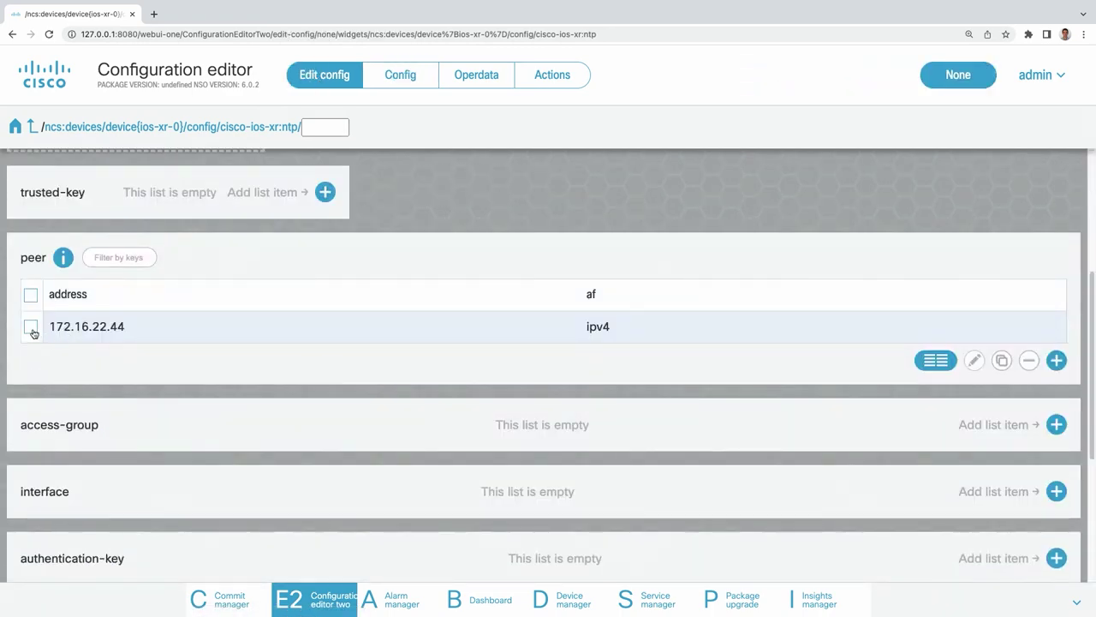
left_click(30, 327)
left_click(1029, 360)
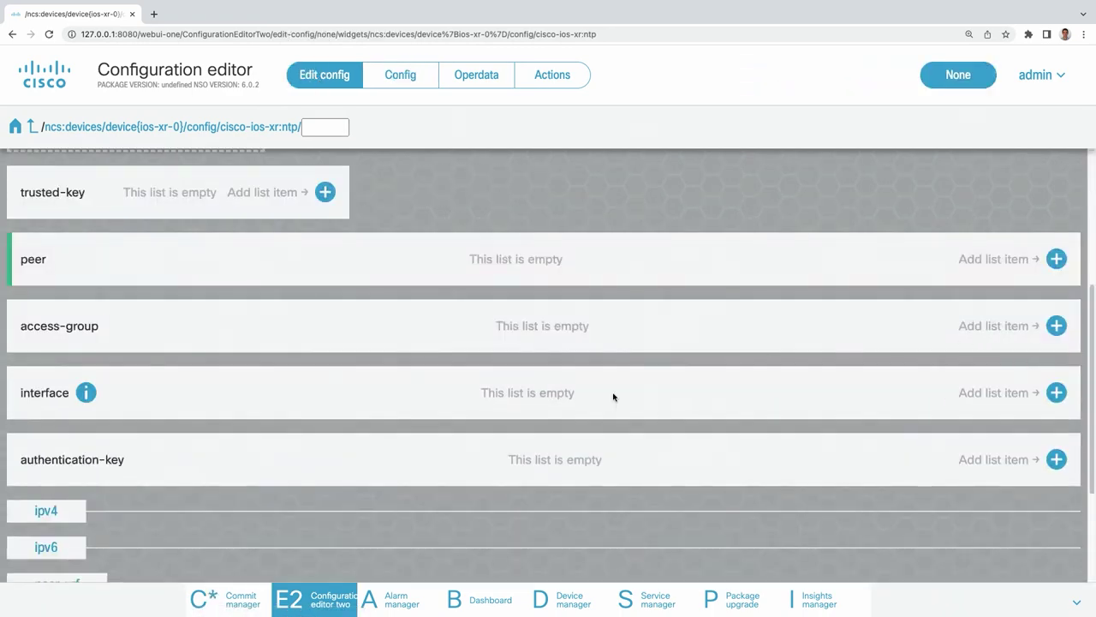
Commit the peer removal (rollback id 10108) and return to the NTP services list
left_click(213, 601)
left_click(1007, 137)
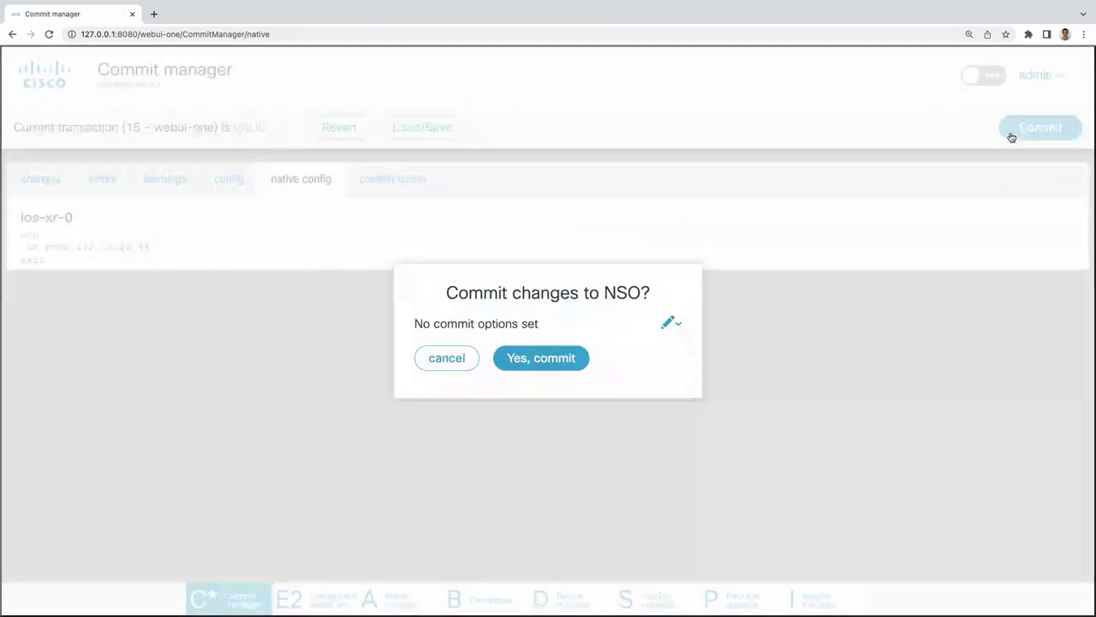
left_click(567, 353)
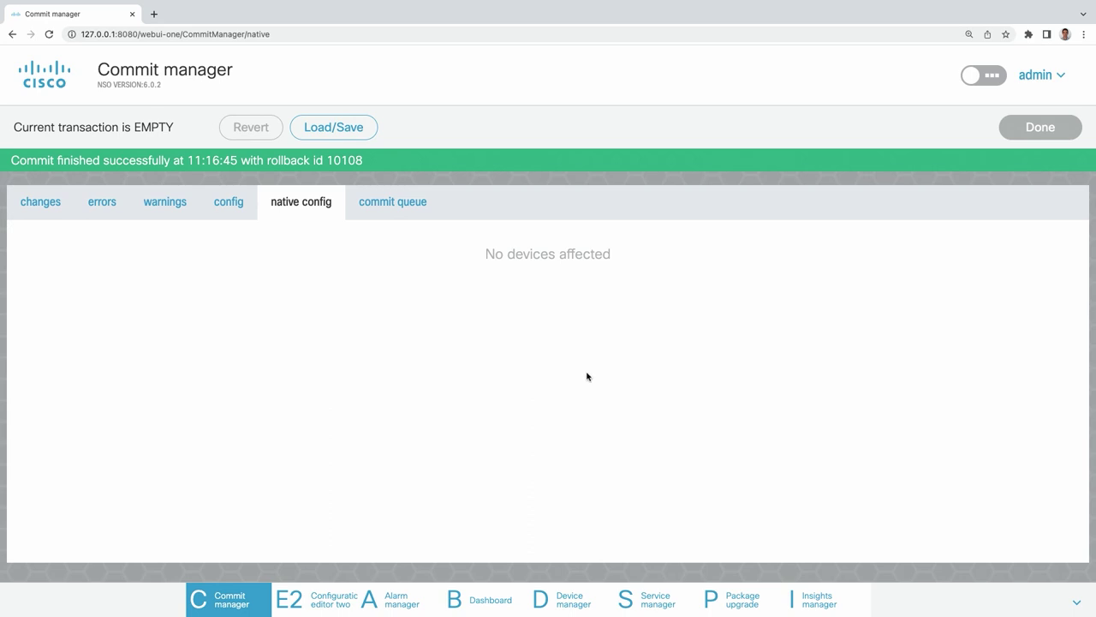
left_click(640, 597)
Check the ntp service's sync details and preview the re-deploy dry-run configuration diff
left_click(467, 239)
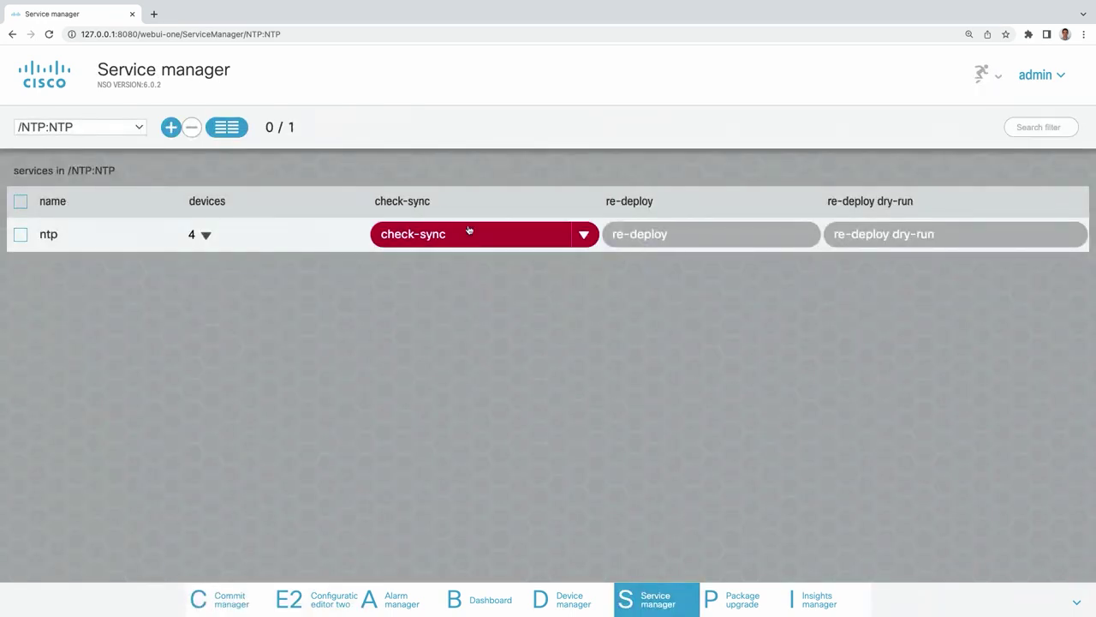
left_click(584, 233)
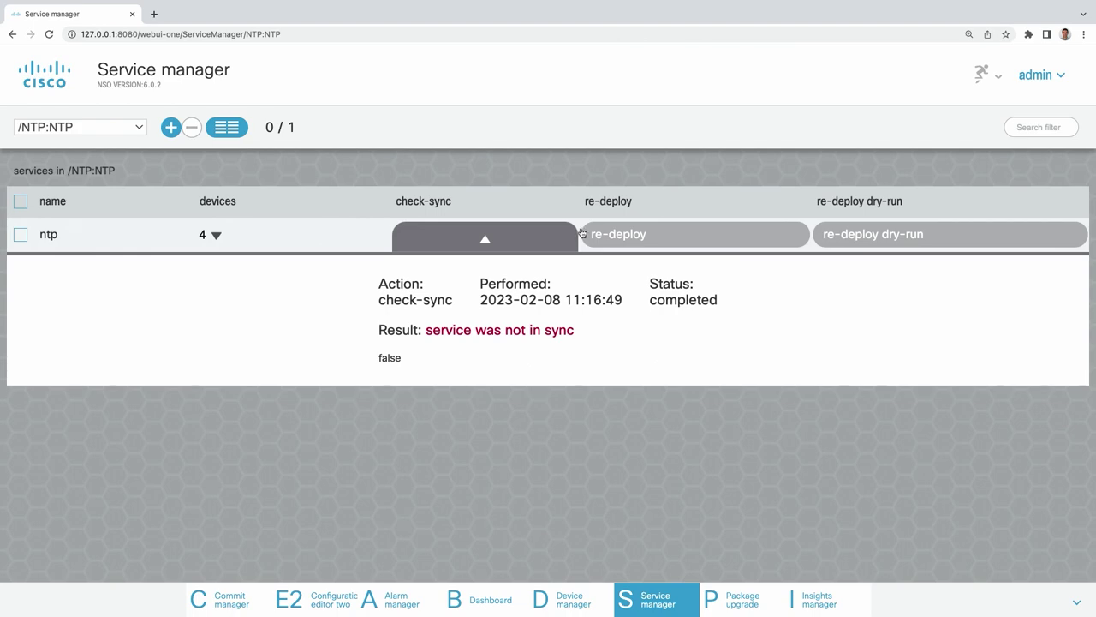
left_click(915, 234)
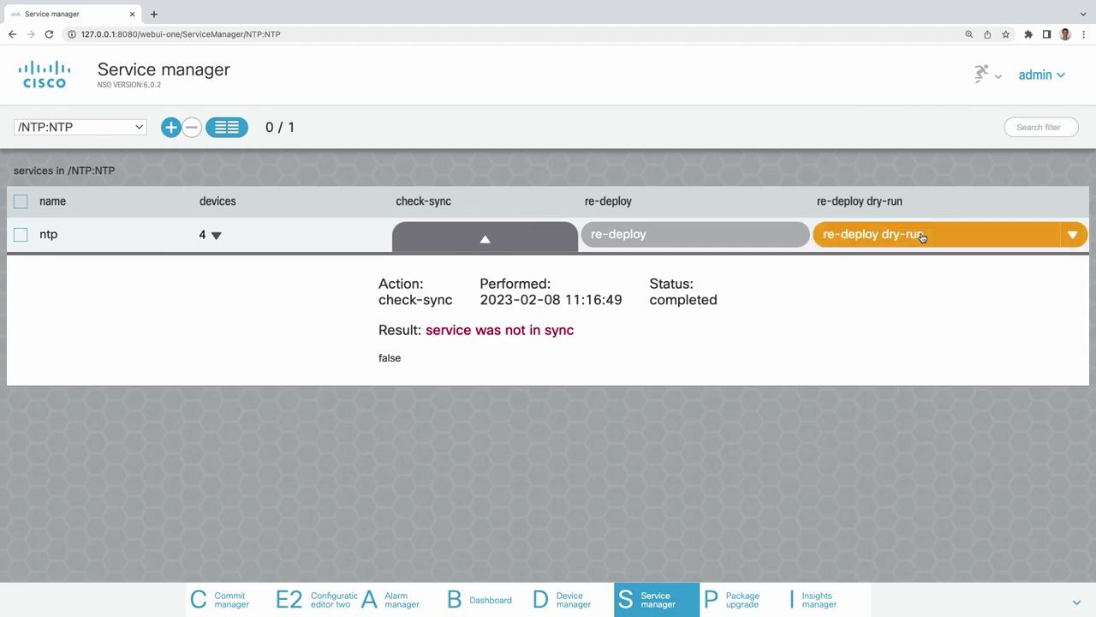
left_click(1068, 234)
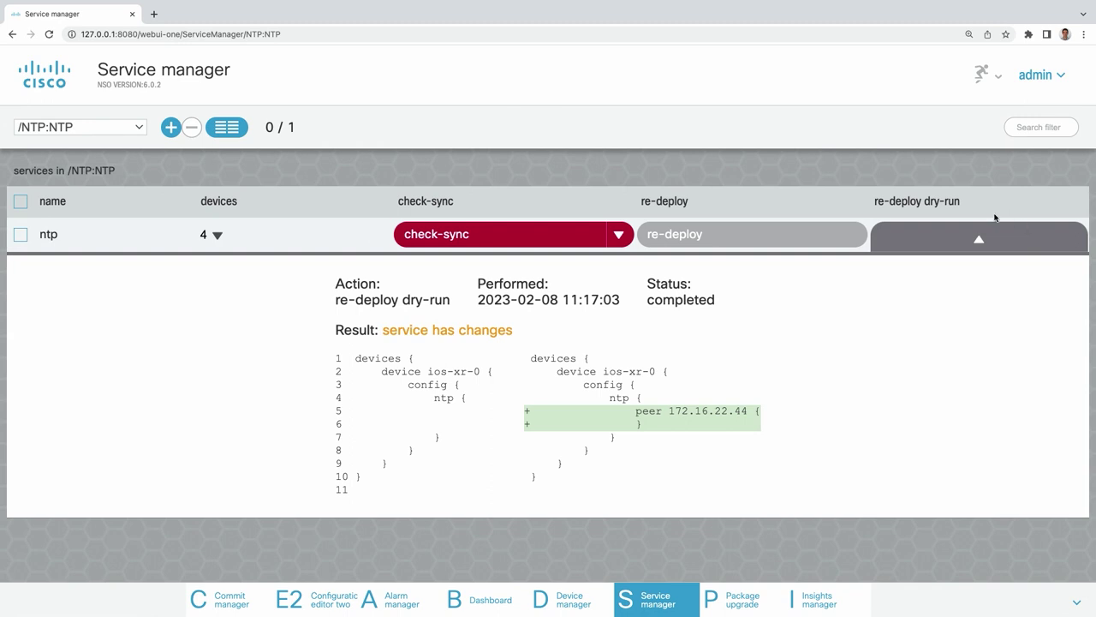
Re-deploy the ntp service and confirm check-sync now passes for ios-xr-0
right_click(777, 242)
left_click(729, 240)
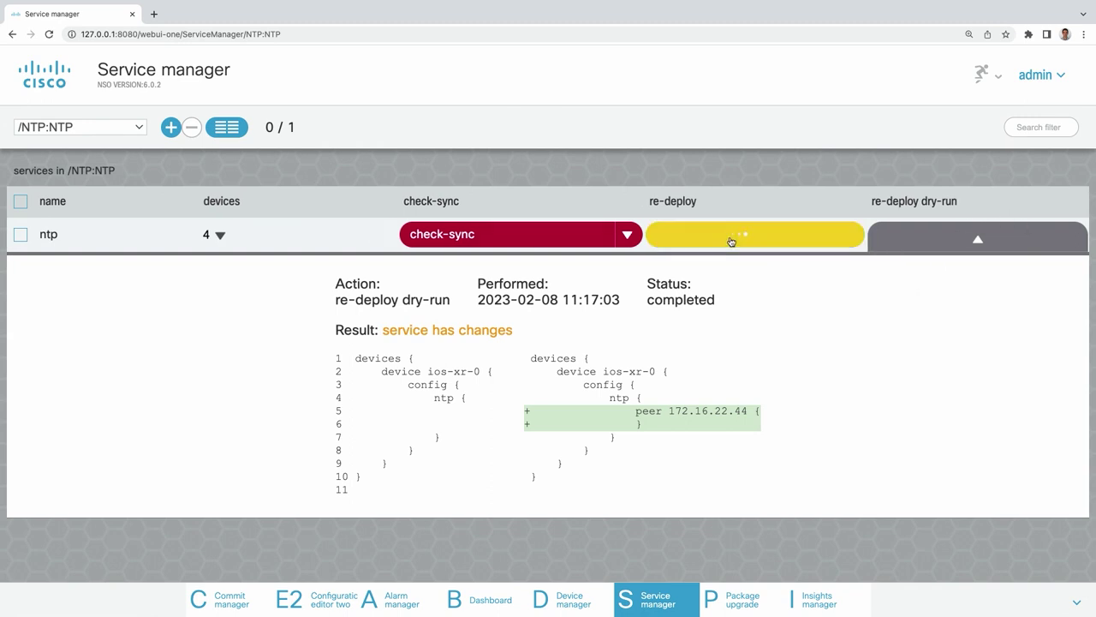
left_click(539, 234)
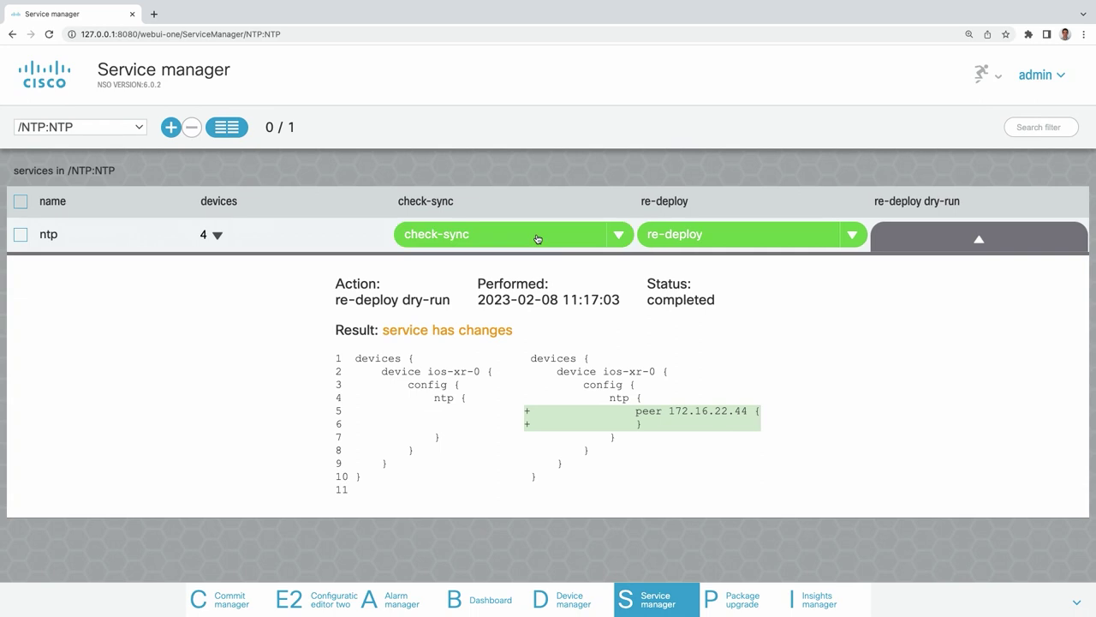
double_click(635, 370)
Verify peer 172.16.22.44 is back in ios-xr-0's cisco-ios-xr:ntp config, then return to the application hub
left_click(552, 586)
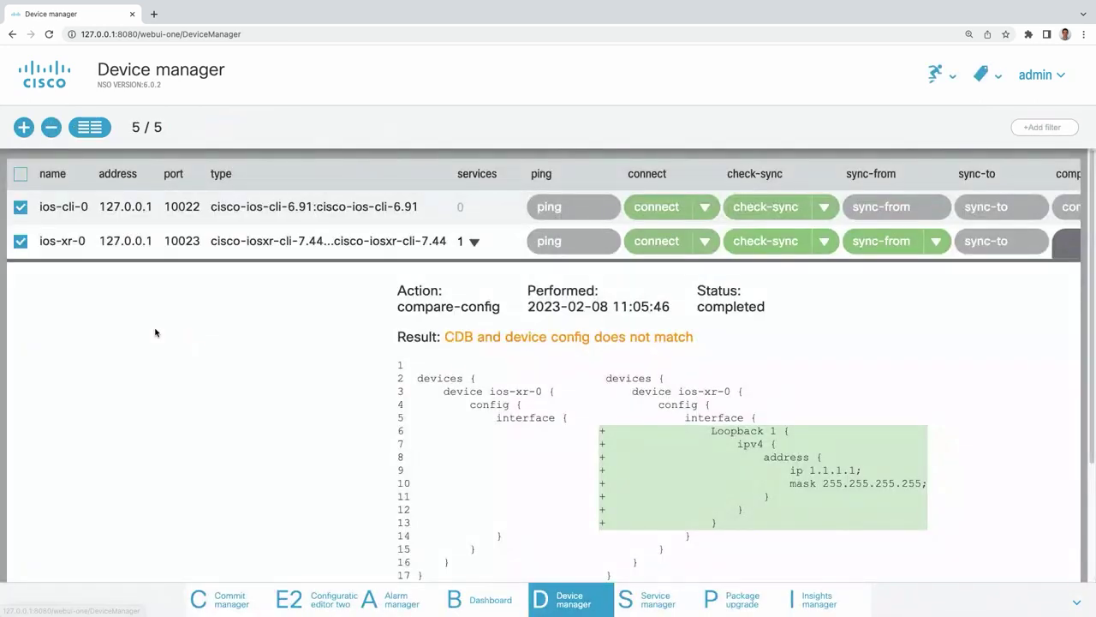
left_click(83, 245)
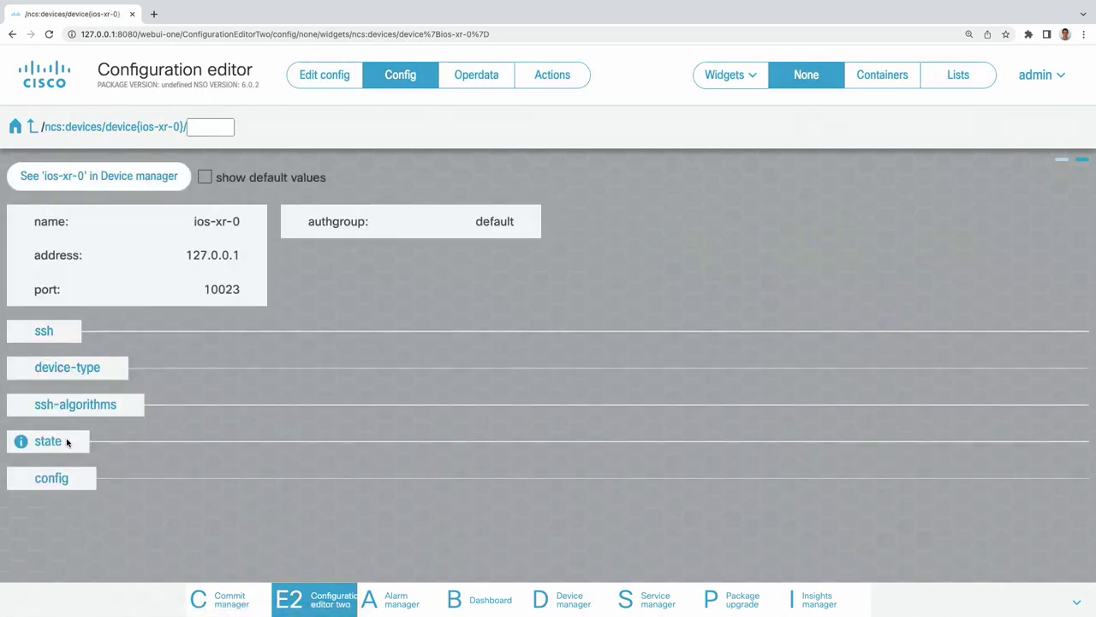
left_click(23, 477)
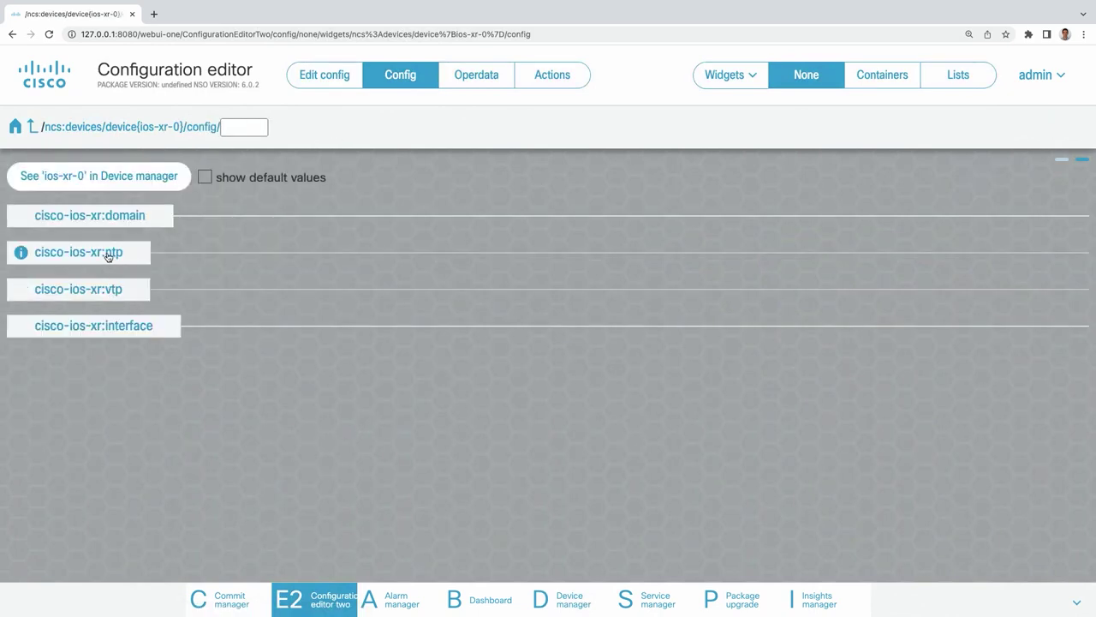
left_click(107, 257)
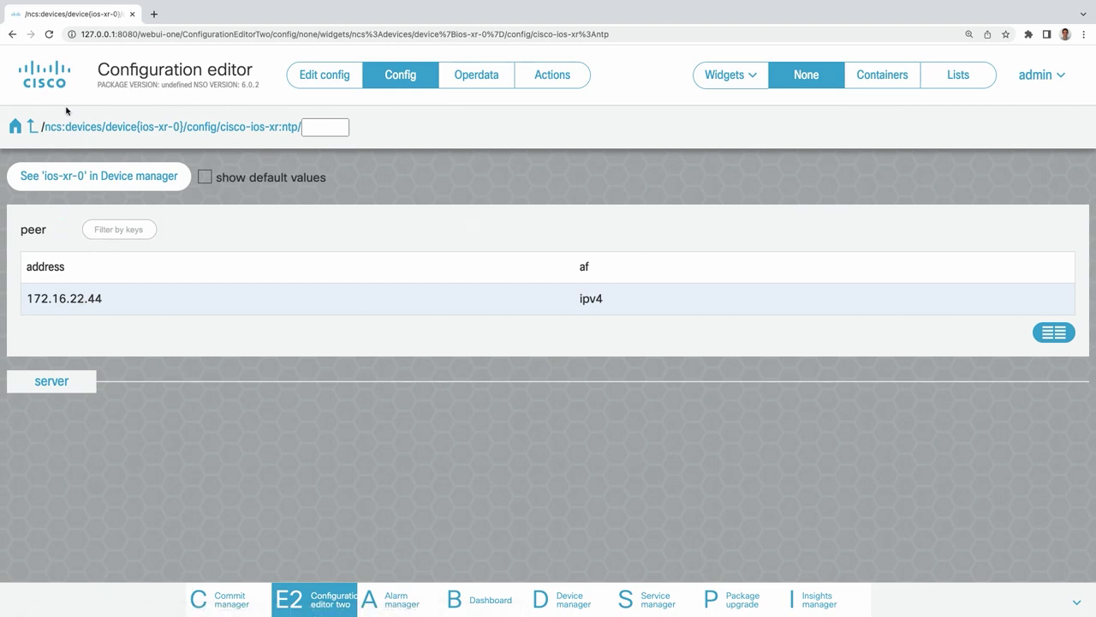
left_click(49, 72)
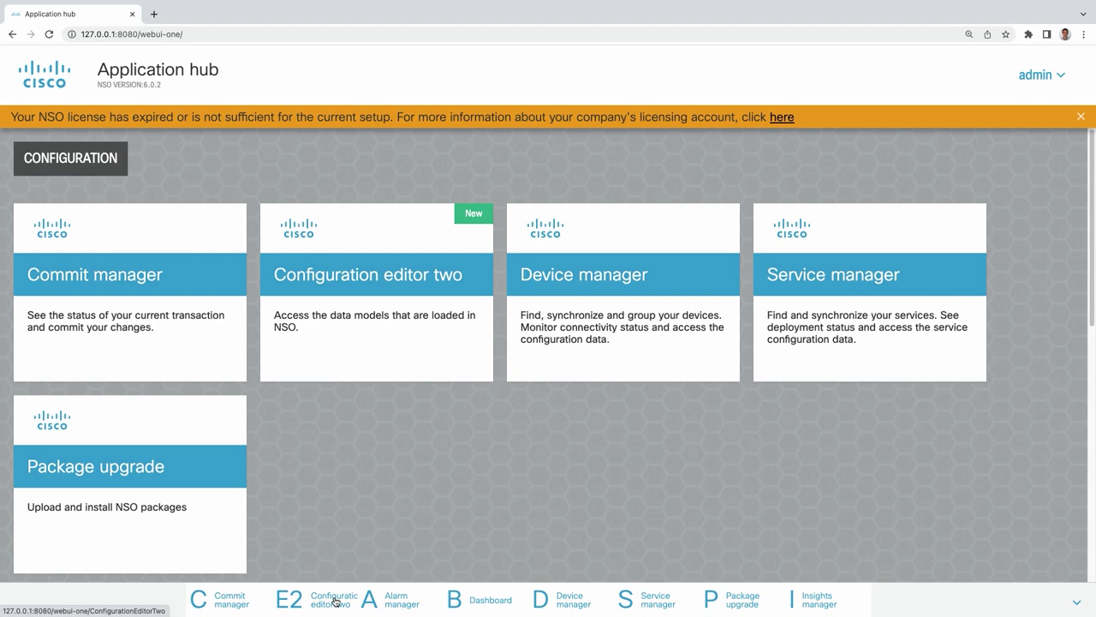
Navigate to aaa:aaa > authentication > users to list the five local users
left_click(334, 601)
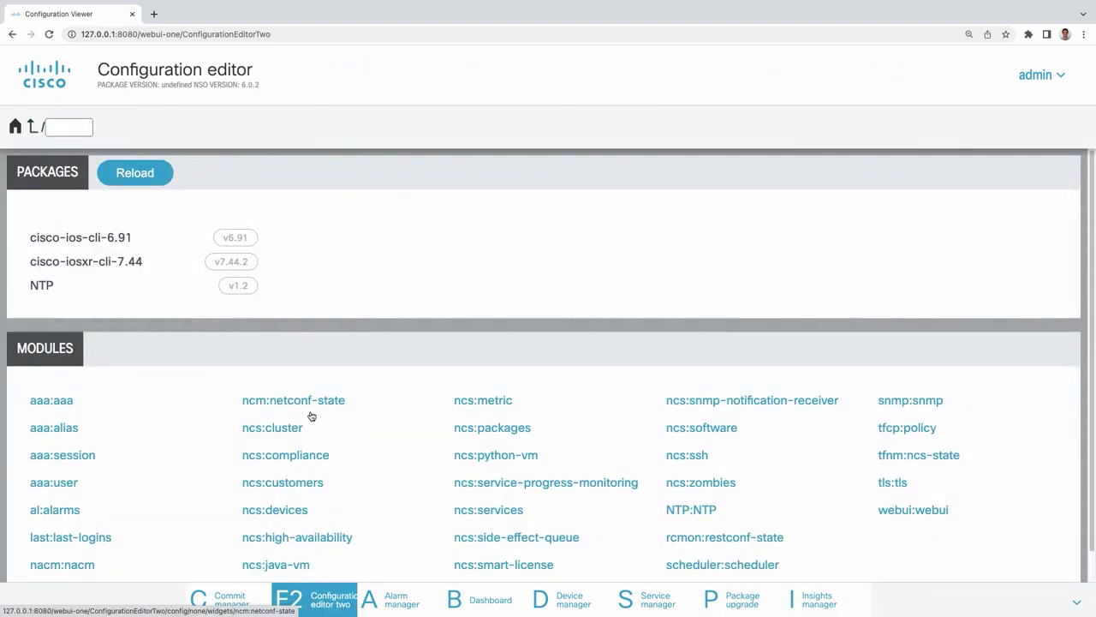
scroll(317, 416, "down", 1)
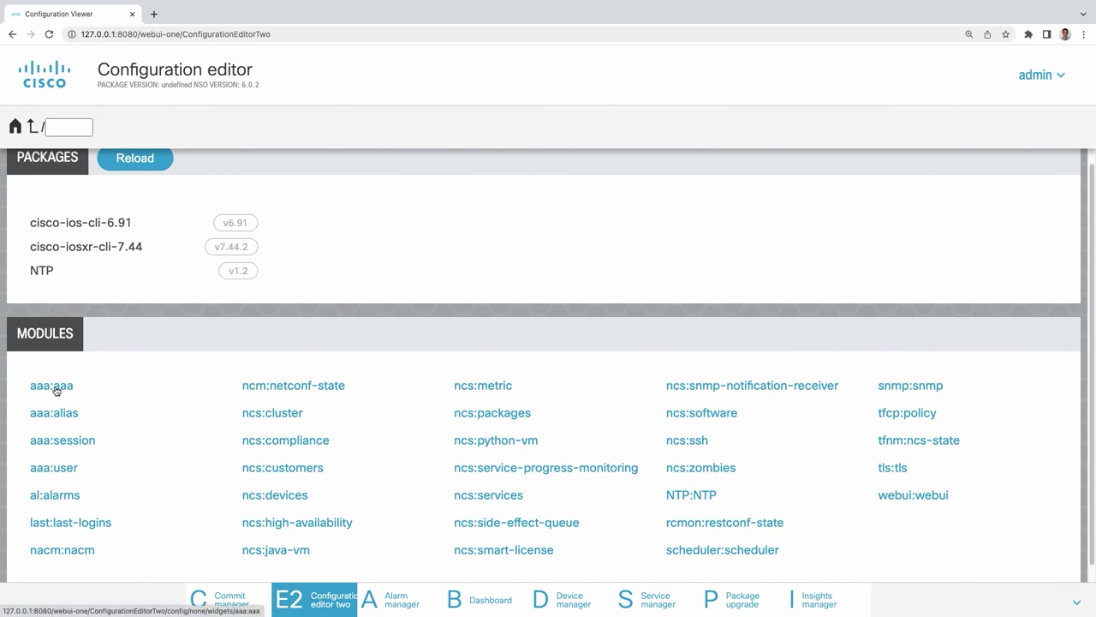
left_click(51, 386)
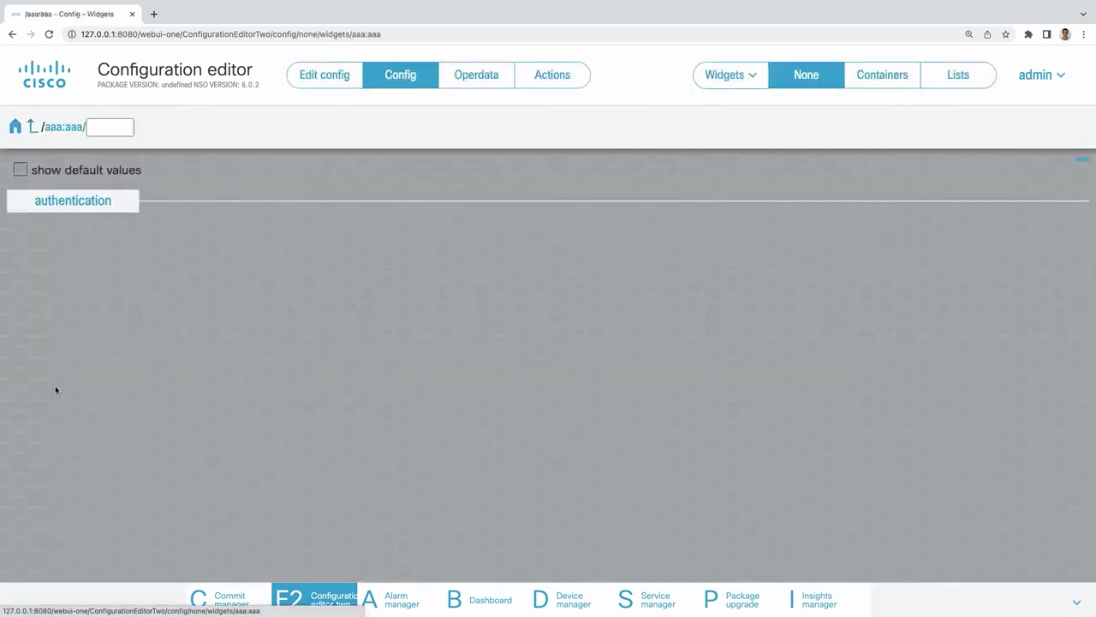
left_click(55, 204)
left_click(54, 202)
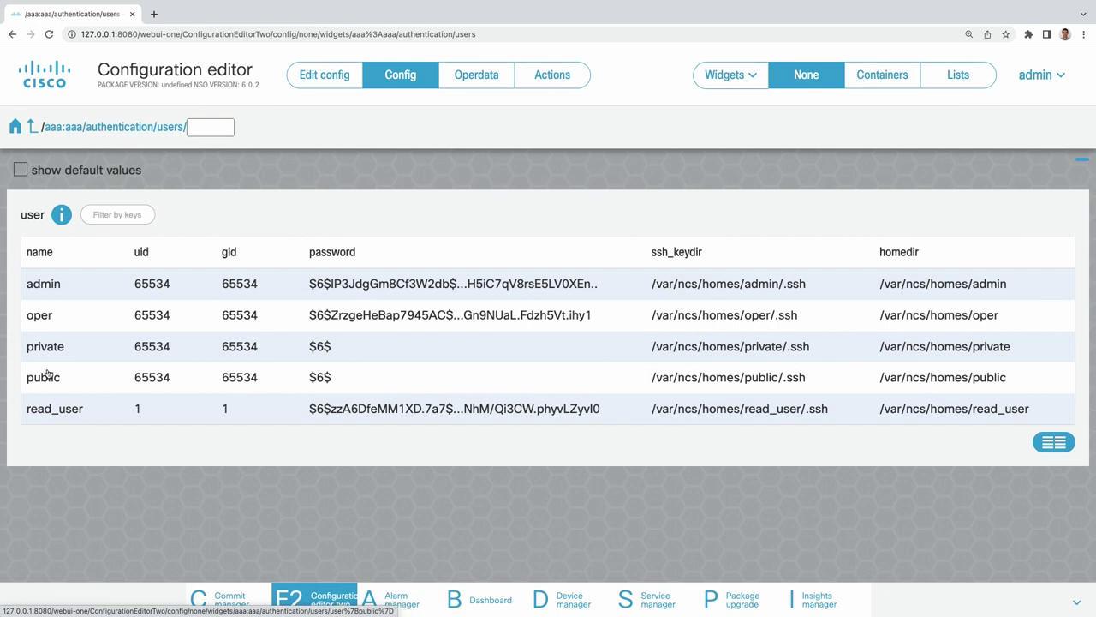
Open nacm:nacm groups and view read_group's members, including read_user
left_click(310, 604)
scroll(171, 539, "down", 2)
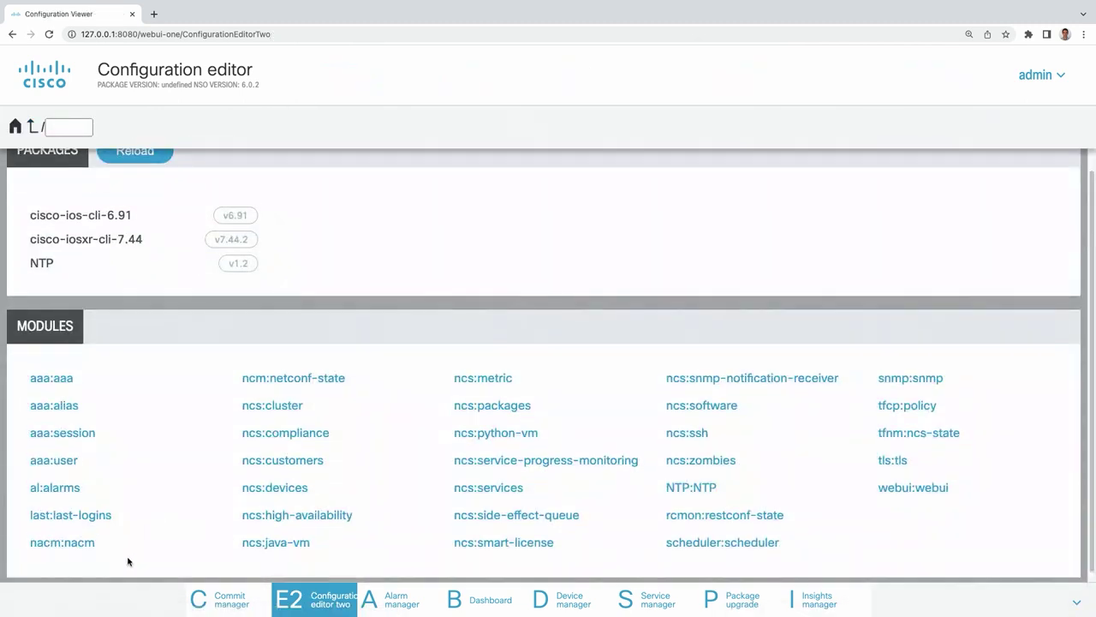
left_click_drag(95, 535, 33, 538)
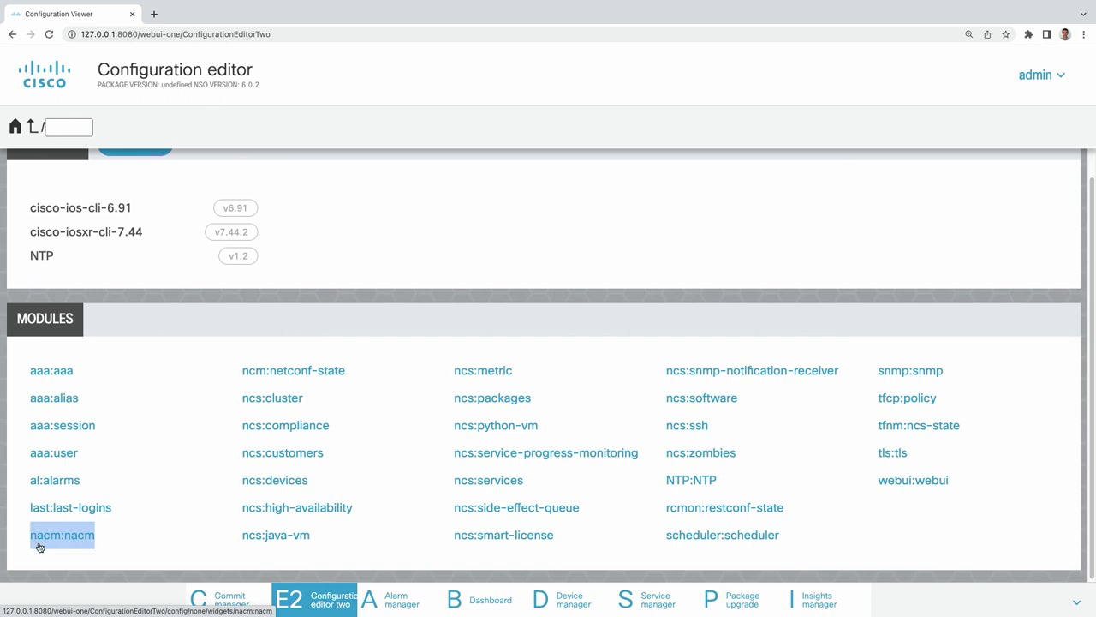
left_click(50, 541)
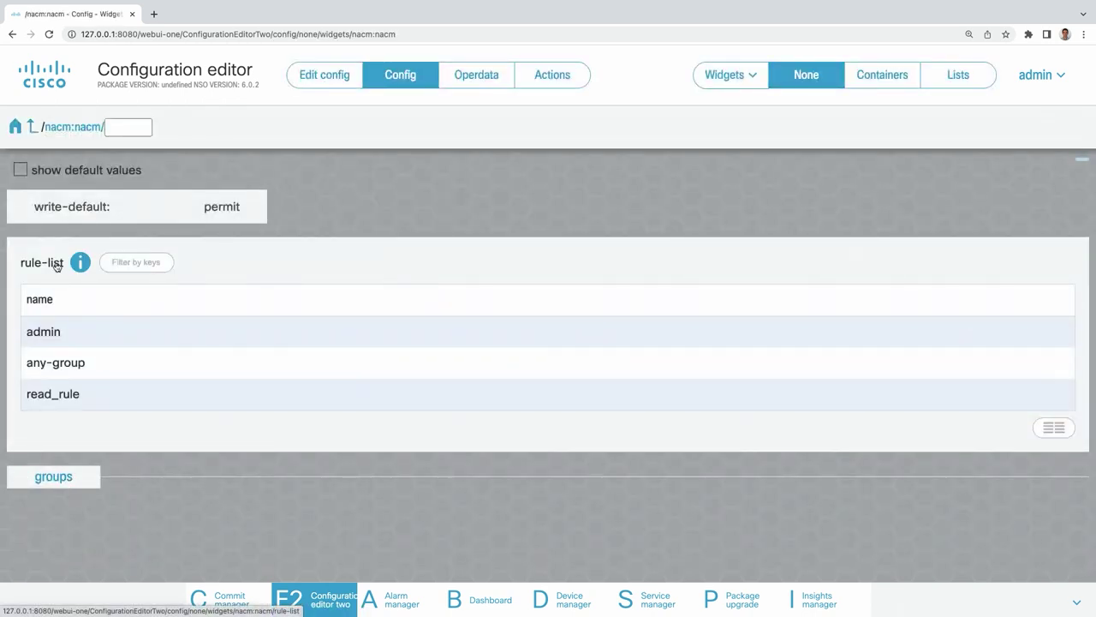
left_click(48, 484)
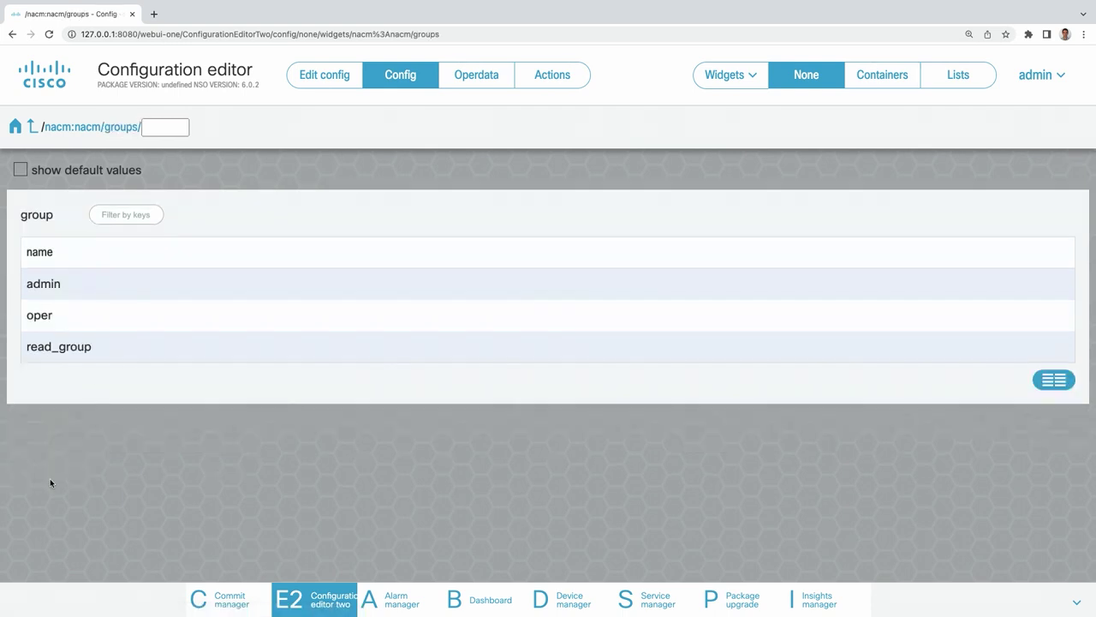
left_click(84, 349)
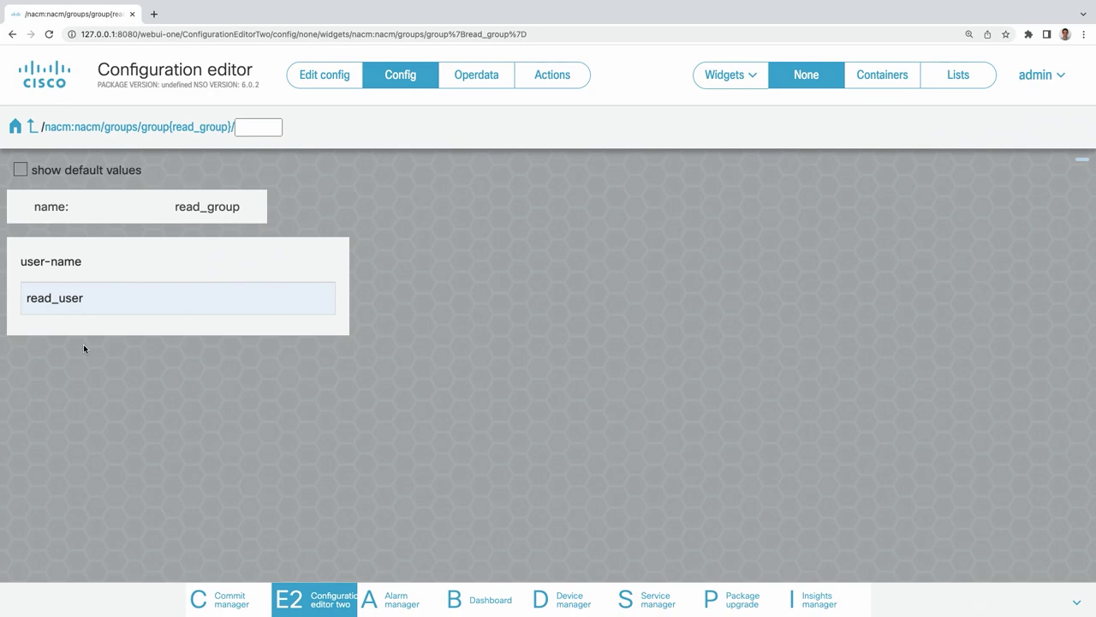
Go back up to the NACM rule lists and open read_rule in edit mode
left_click(36, 128)
left_click(33, 129)
left_click(33, 131)
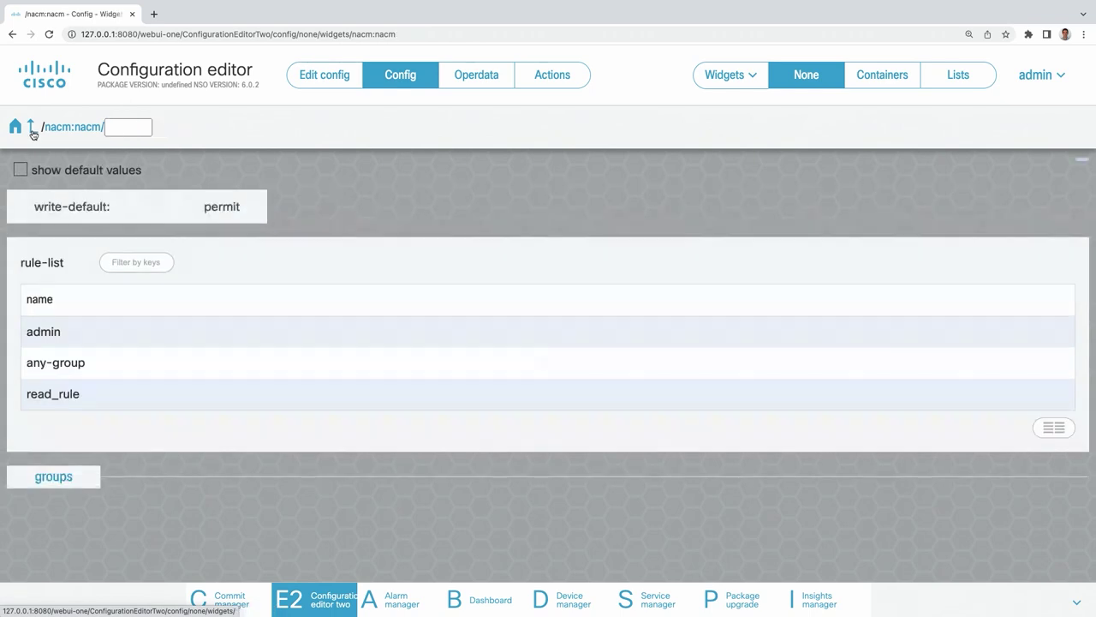
left_click(82, 396)
left_click(315, 78)
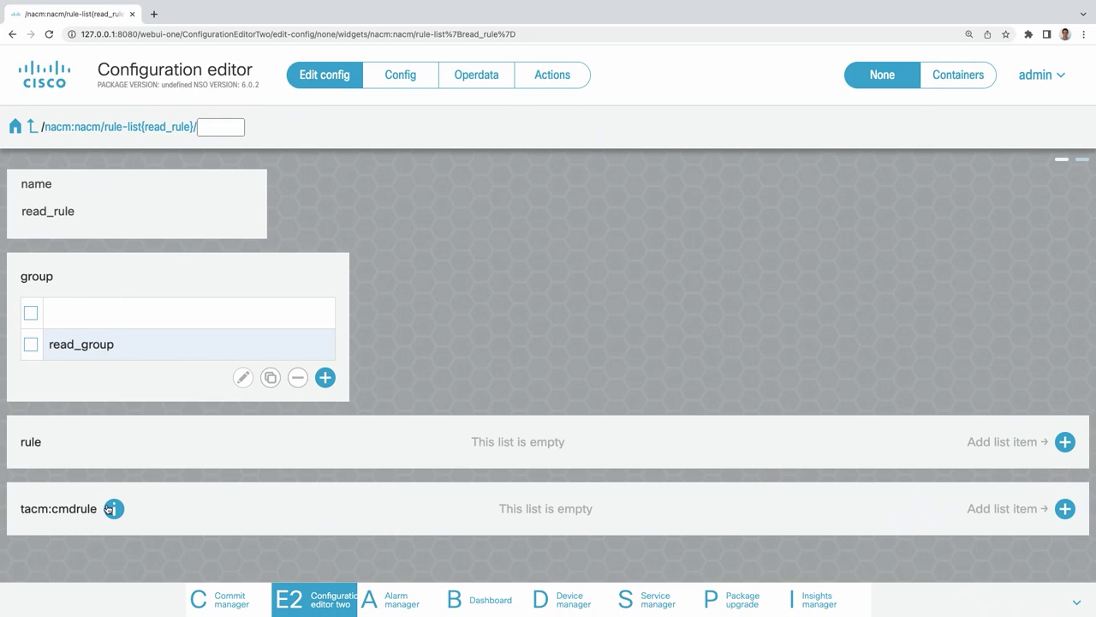
Add a deny rule named allow-read-only to read_rule and open its details
left_click(1064, 443)
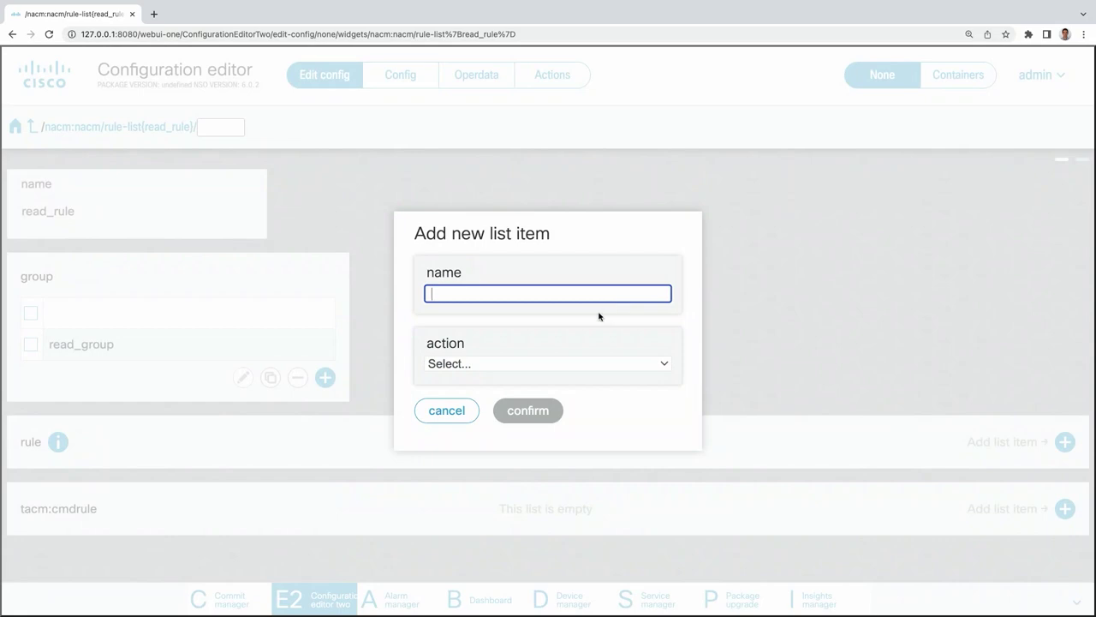
type("allow-read-only")
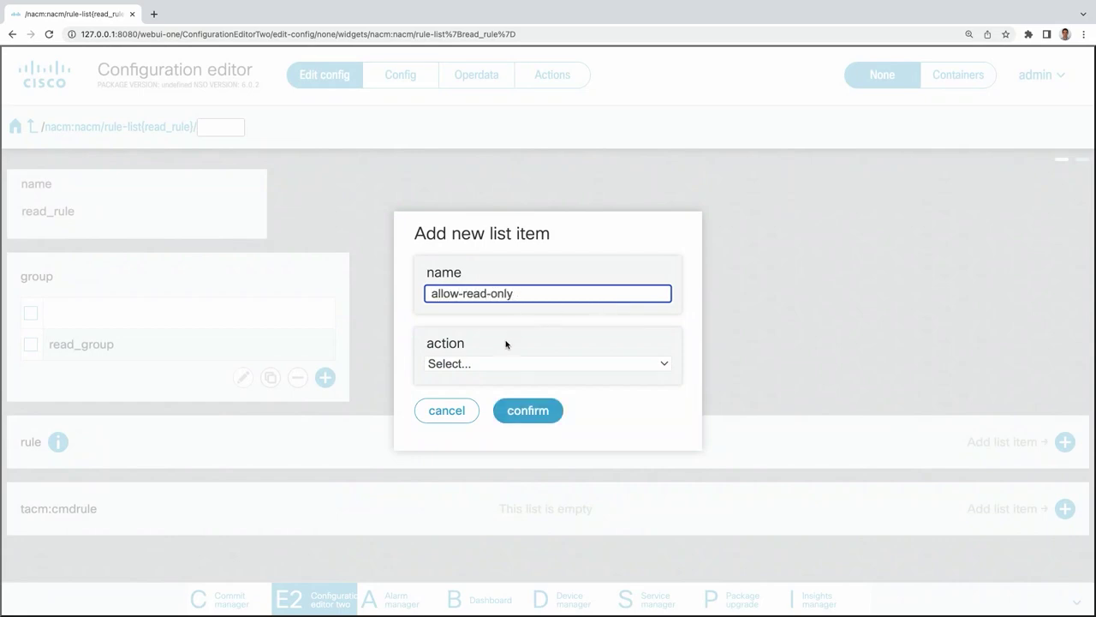
left_click(497, 365)
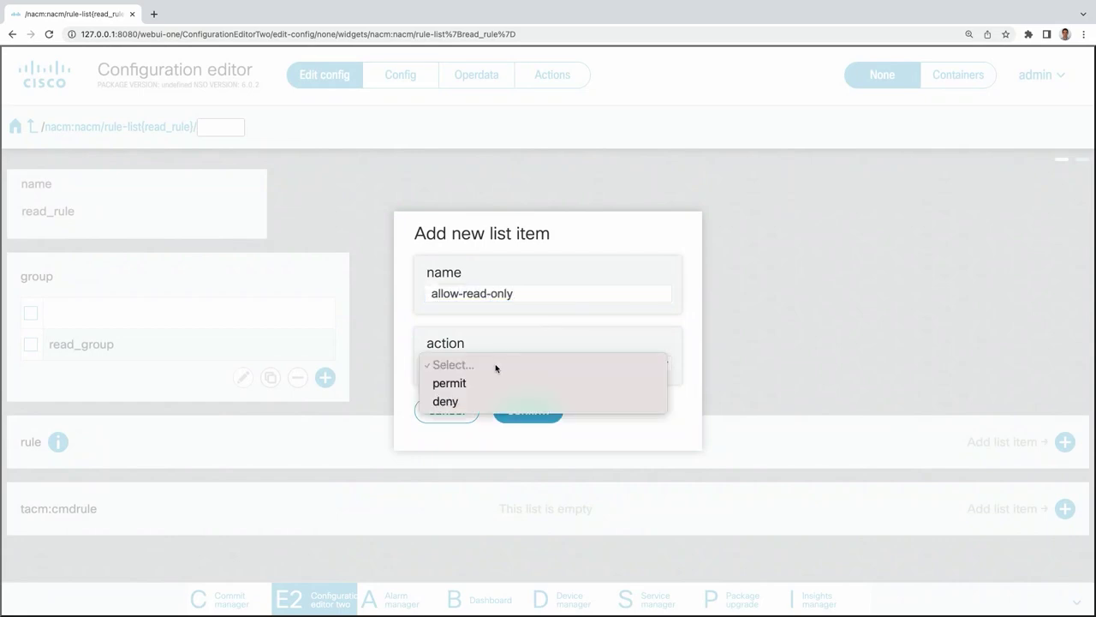
left_click(468, 400)
left_click(517, 414)
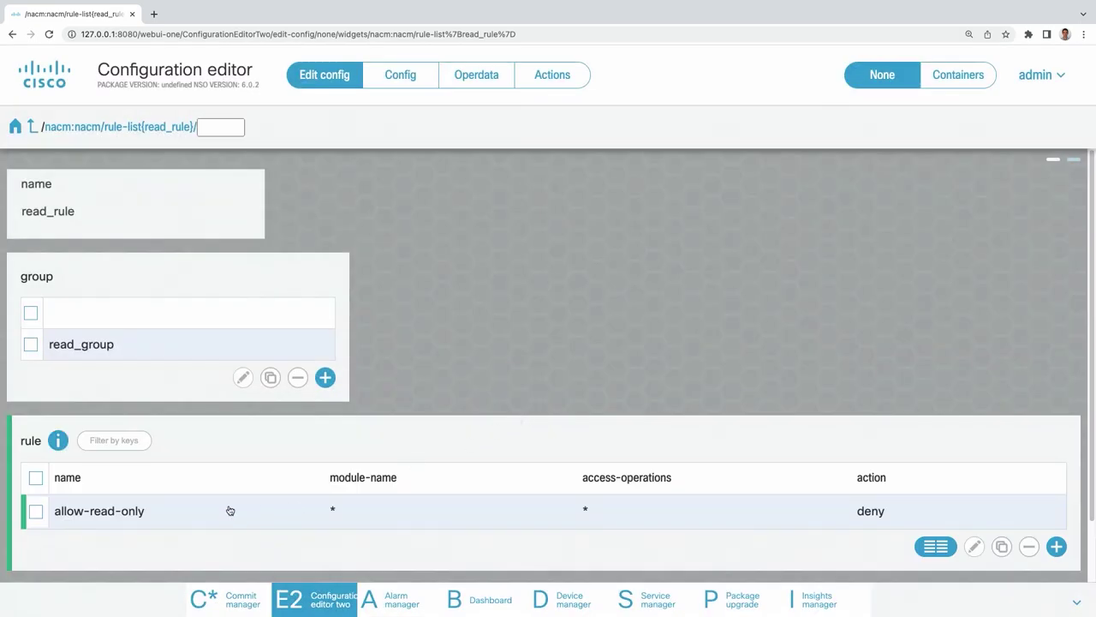
left_click(231, 511)
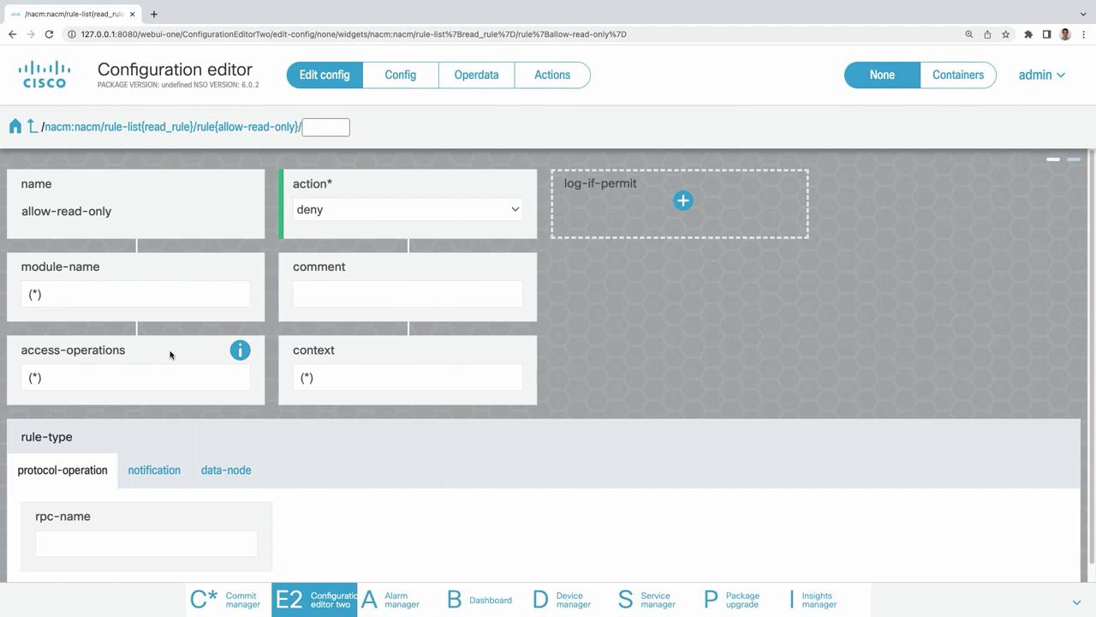
Look up the allowed values for the rule's access-operations field
left_click(240, 352)
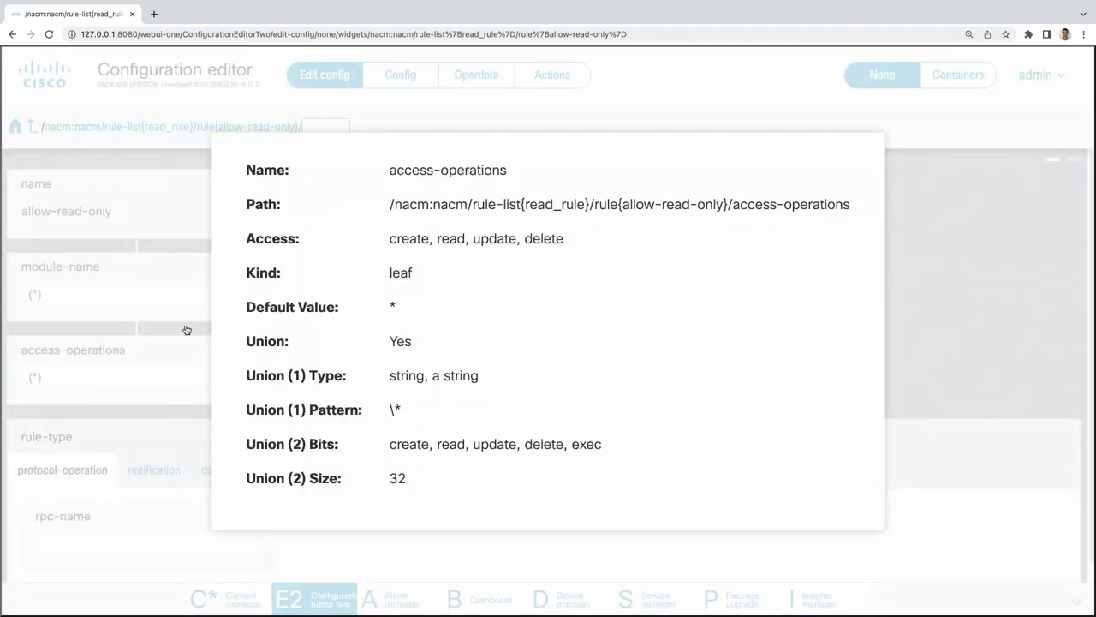
left_click(189, 356)
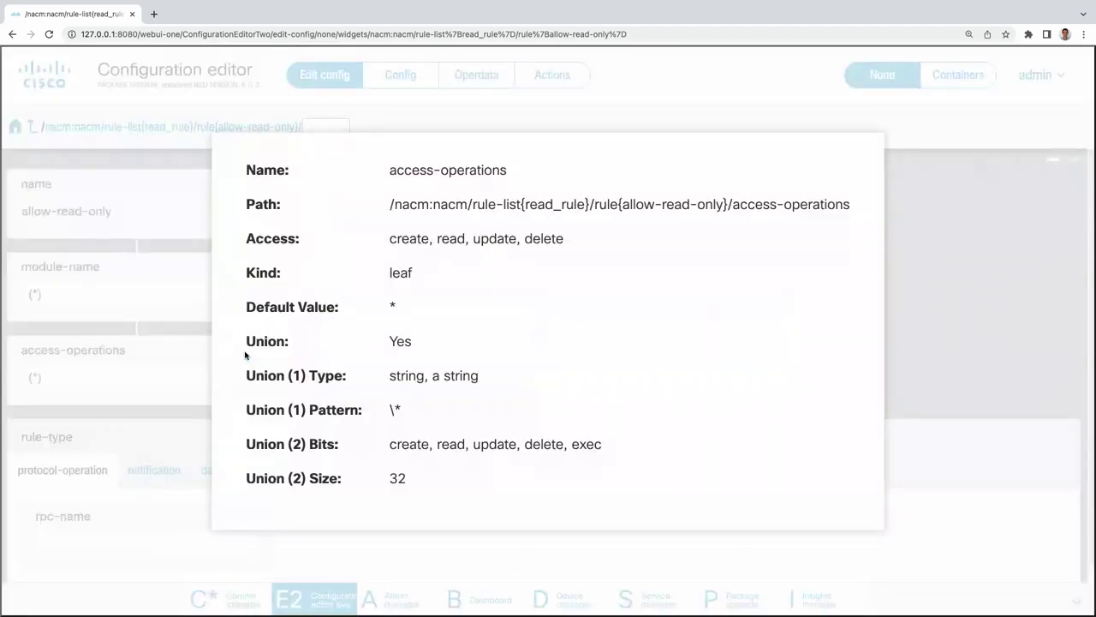
left_click(240, 351)
triple_click(538, 450)
key("ctrl+c")
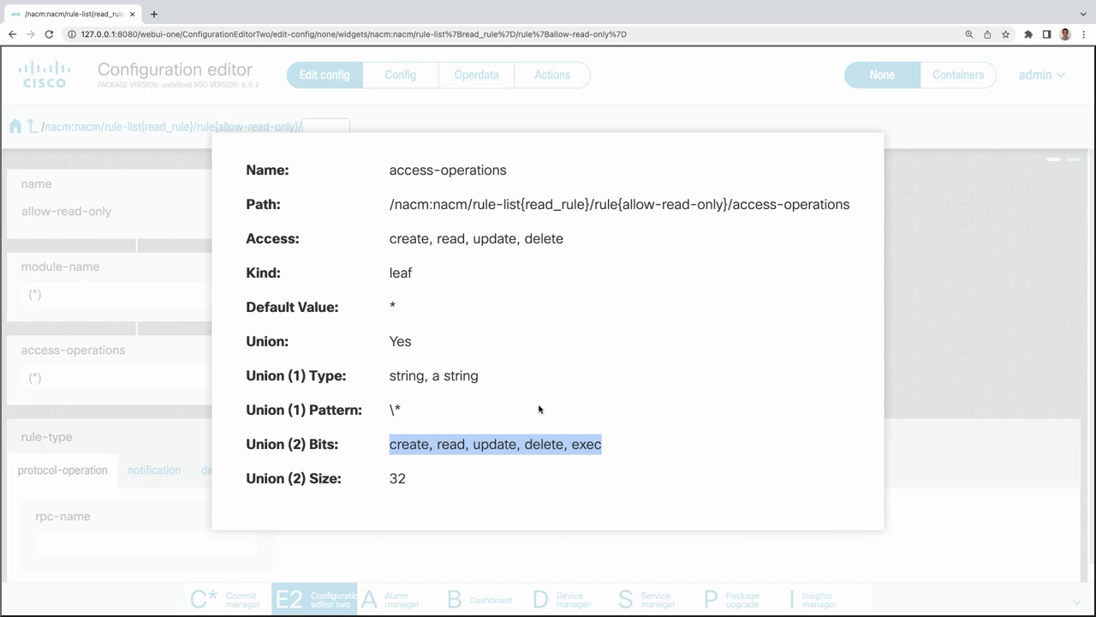
left_click(152, 366)
Set access-operations to create,update,delete,exec and apply the value
left_click(118, 377)
key("ctrl+v")
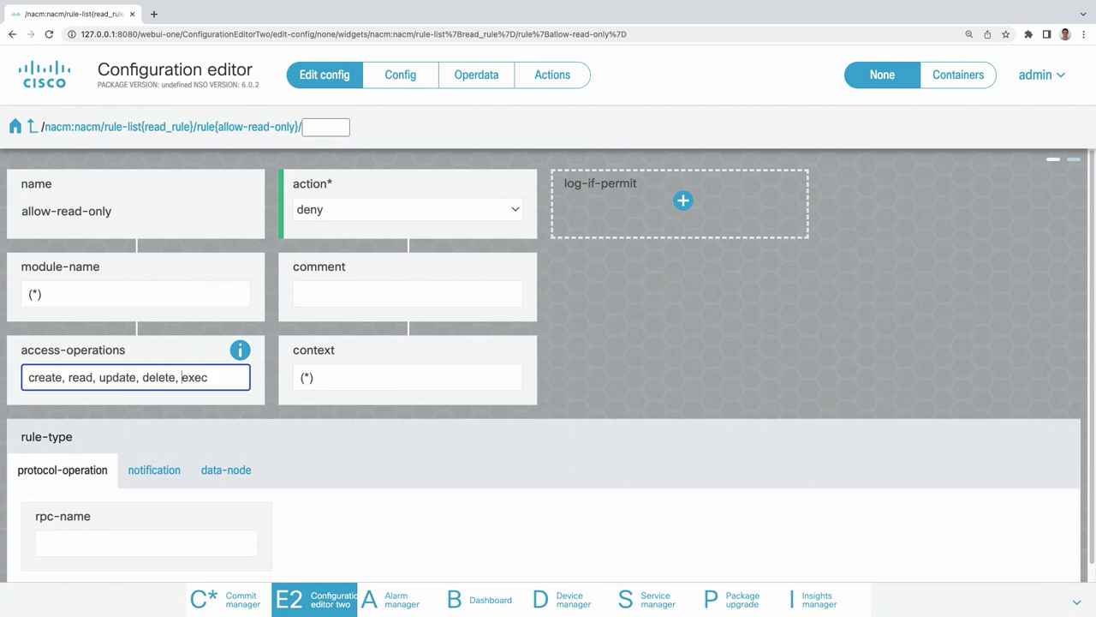
key("BackSpace")
left_click(142, 377)
key("BackSpace")
key("BackSpace")
key("BackSpace")
key("BackSpace")
key("BackSpace")
key("BackSpace")
key("BackSpace")
key("BackSpace")
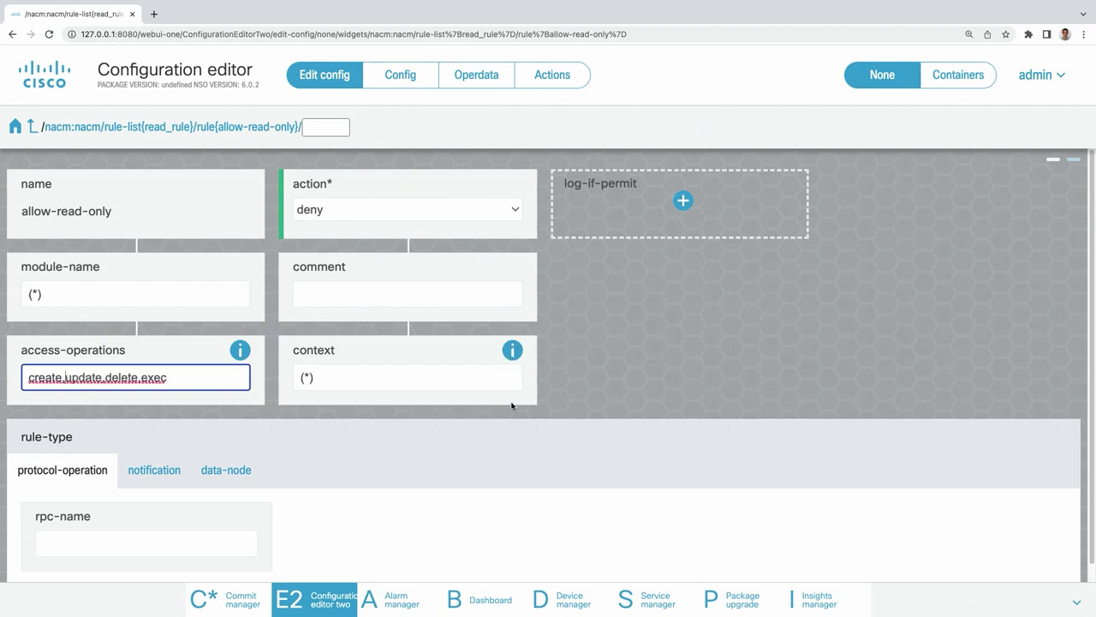
left_click(501, 465)
Make allow-read-only a data-node rule
scroll(257, 457, "down", 1)
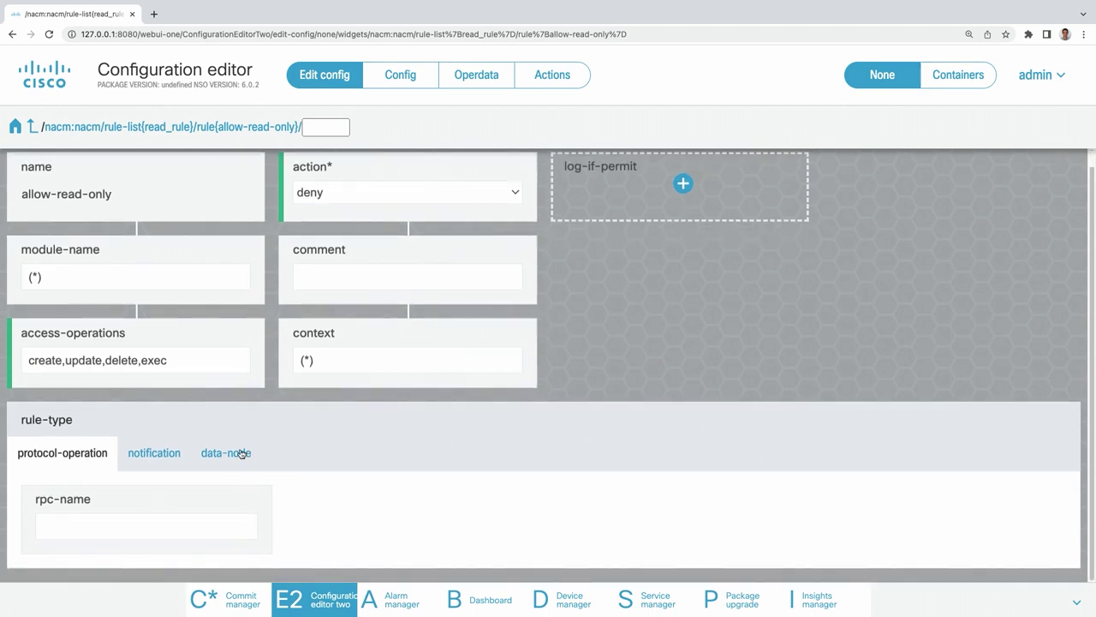
left_click(242, 454)
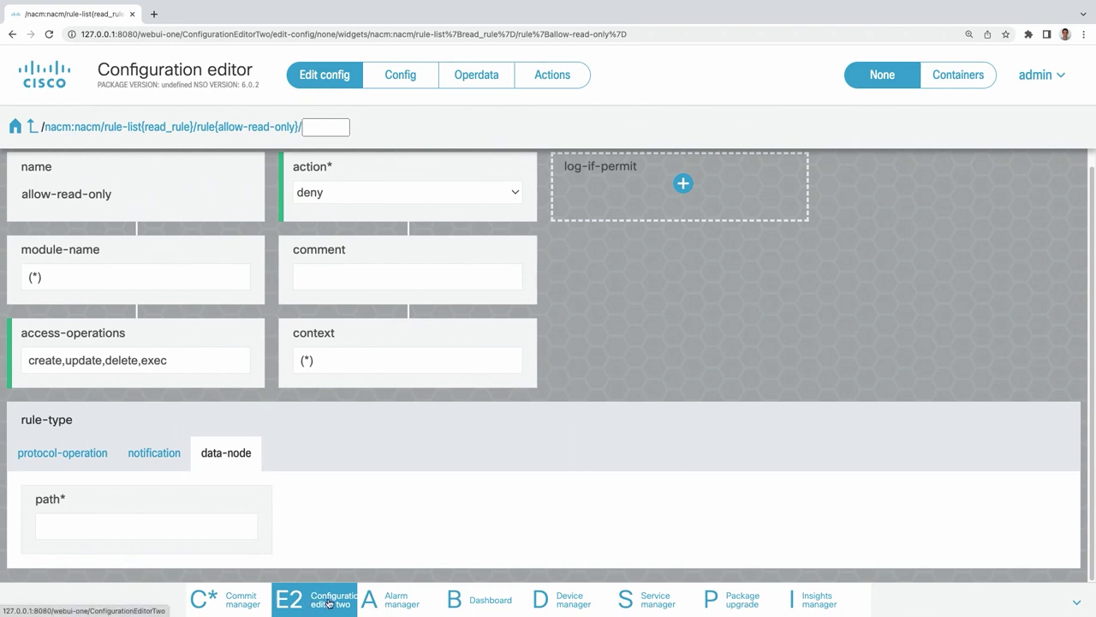
left_click(560, 602)
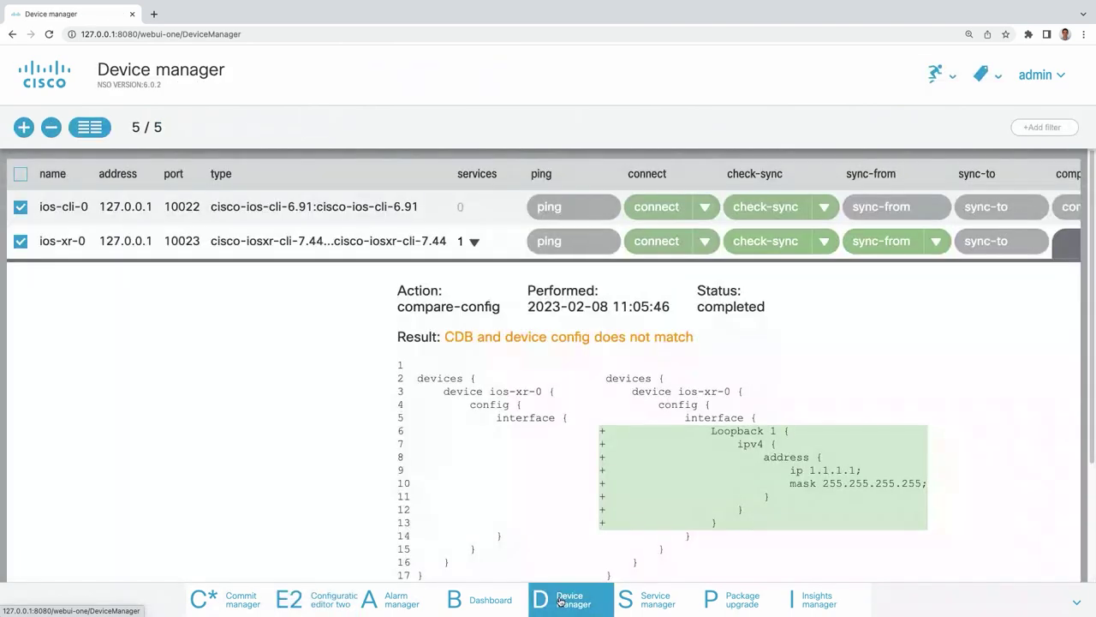
Show ios-xr-0's configuration as XML, then as XPath lines
left_click(75, 243)
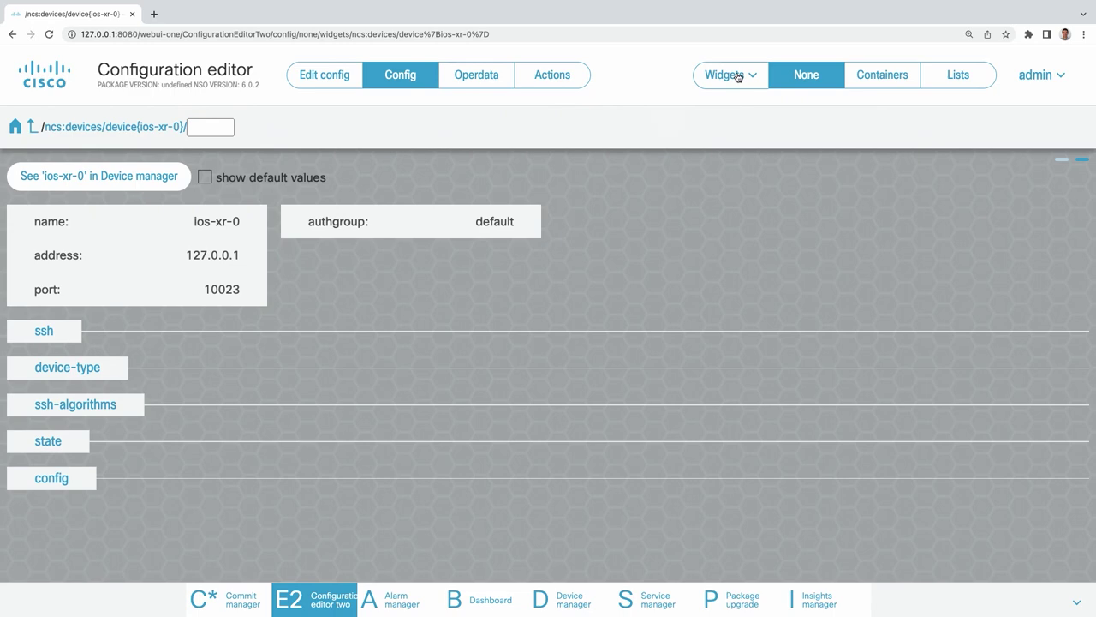
left_click(738, 76)
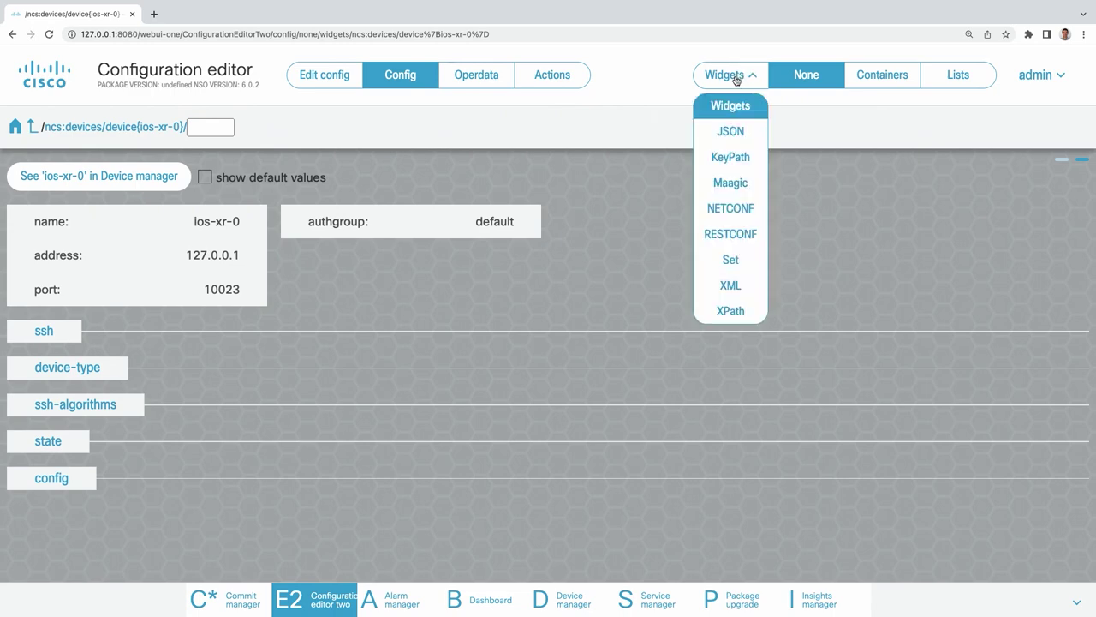
left_click(740, 292)
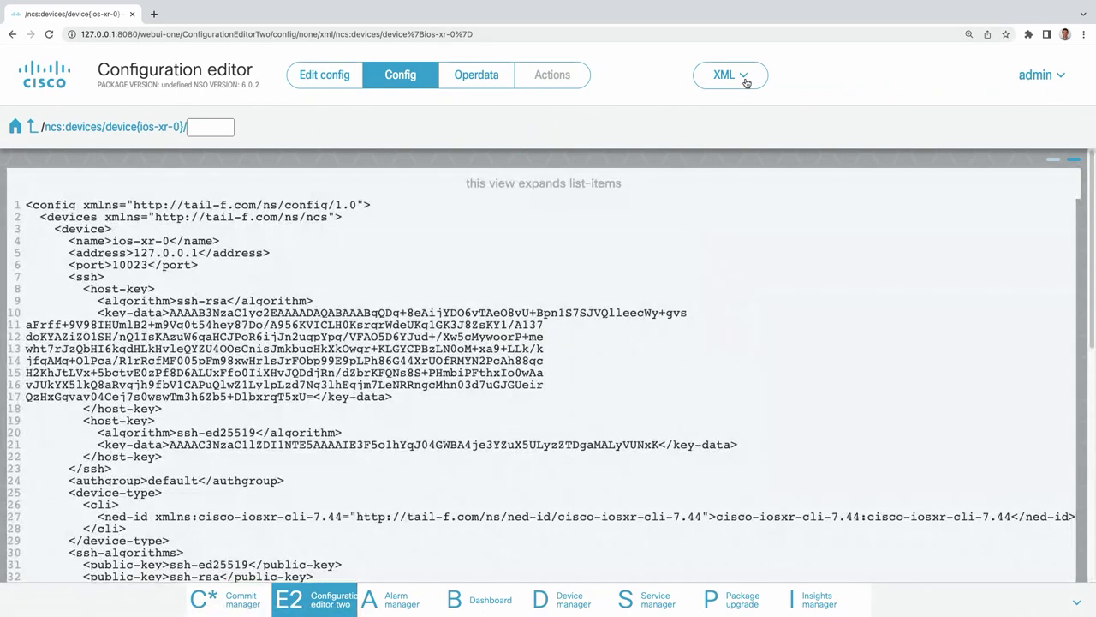
left_click(745, 82)
left_click(731, 315)
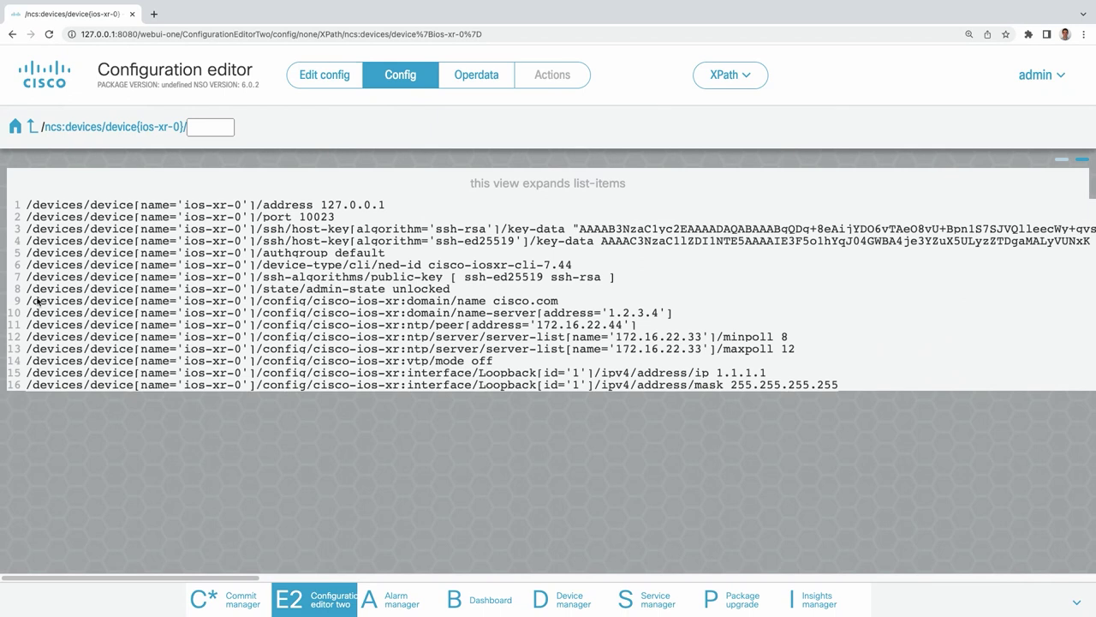
Select the /devices/device path prefix in the XPath listing, then return to the module list
left_click_drag(27, 302, 254, 302)
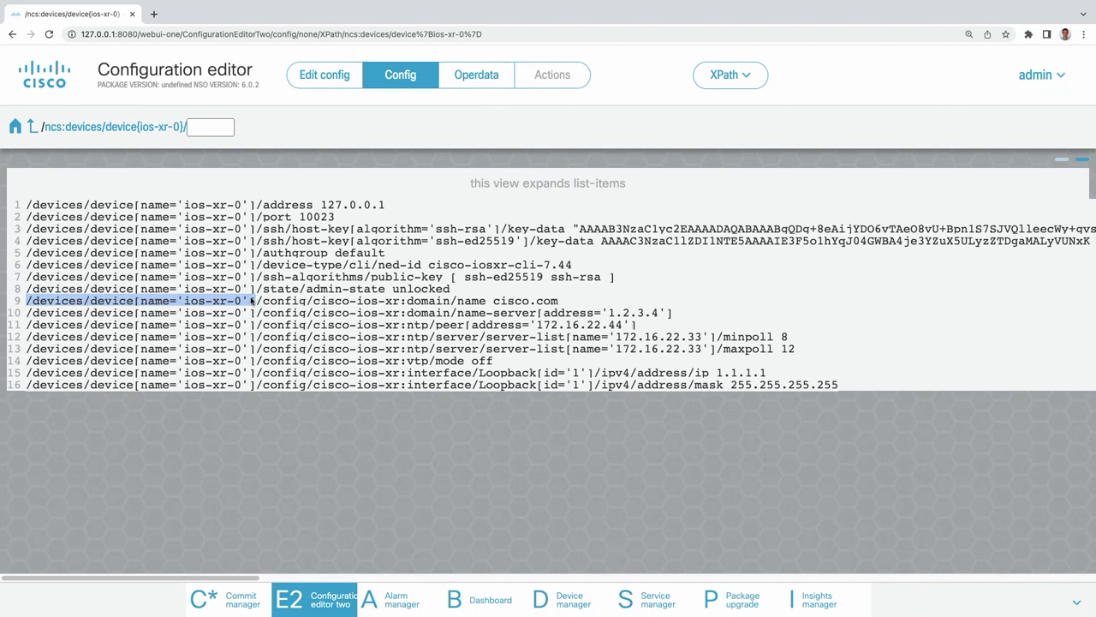
left_click_drag(459, 315, 29, 315)
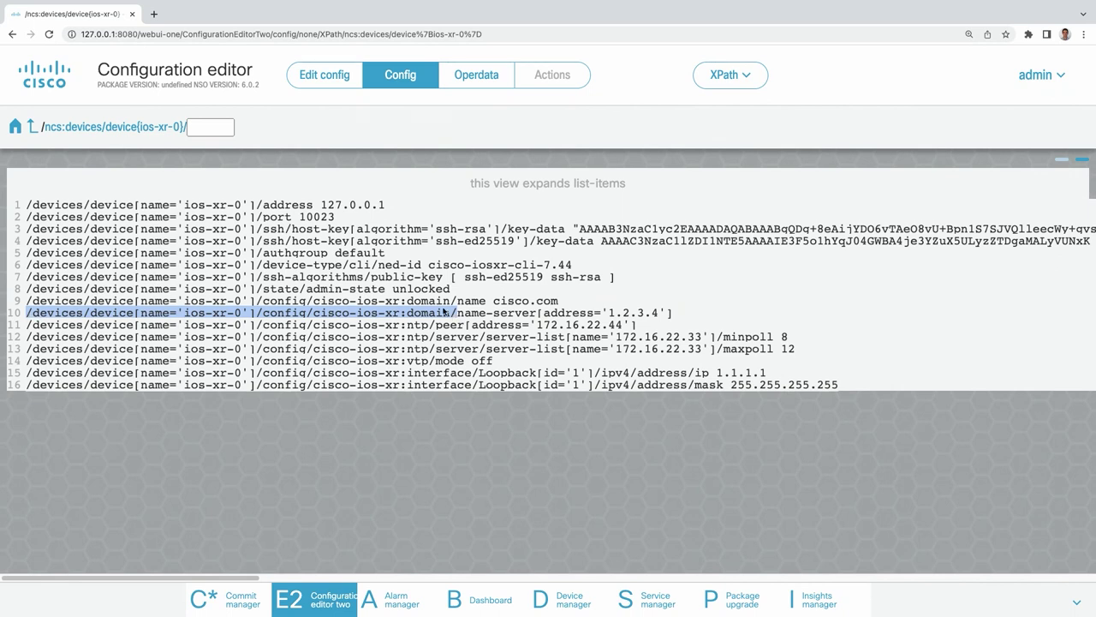
left_click(50, 319)
left_click_drag(28, 313, 133, 314)
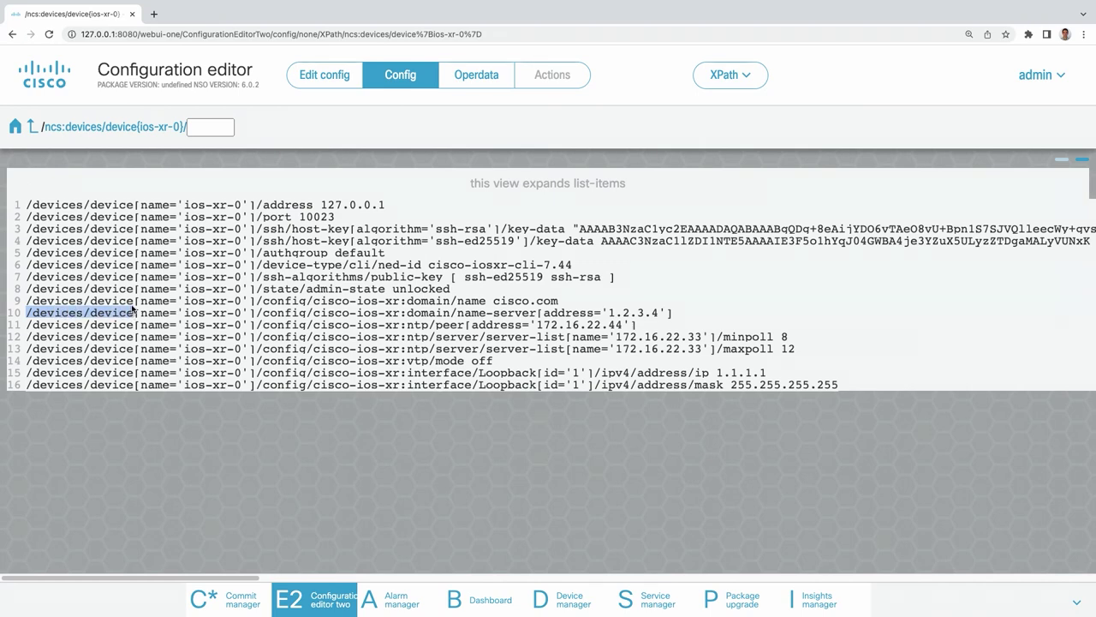
left_click(317, 601)
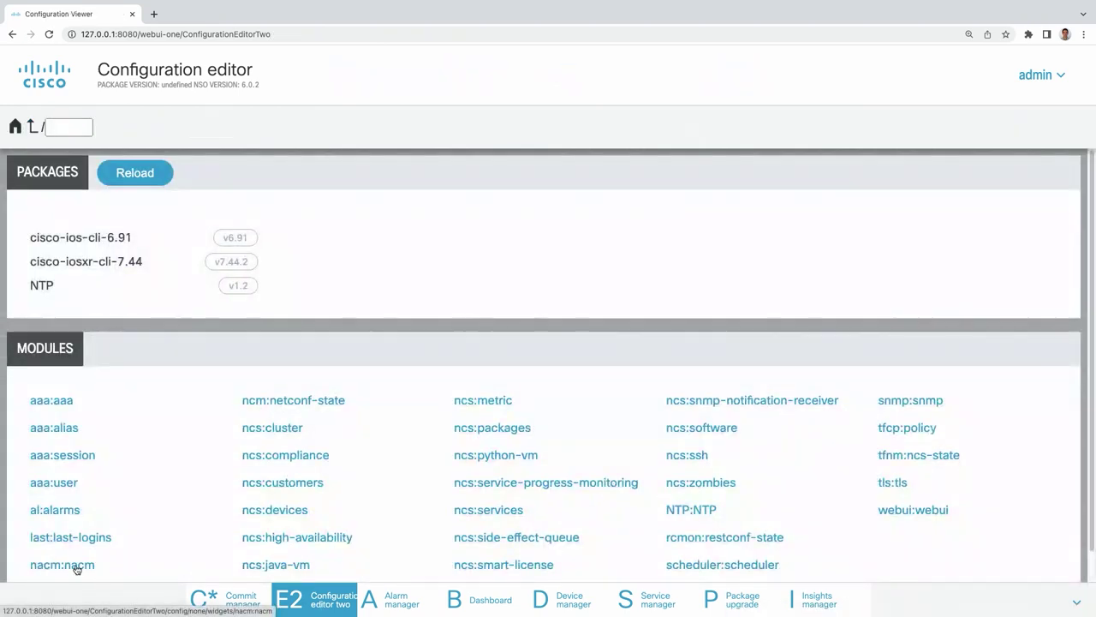
Set the allow-read-only rule's data-node path to /devices/device
left_click(68, 566)
left_click(93, 409)
left_click(91, 436)
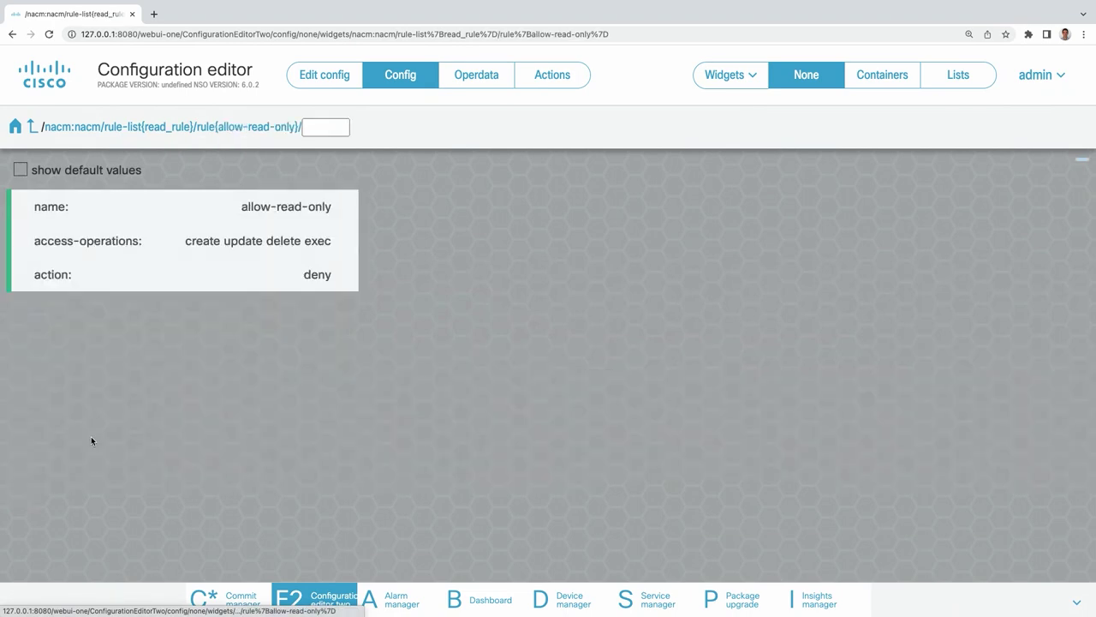
left_click(324, 77)
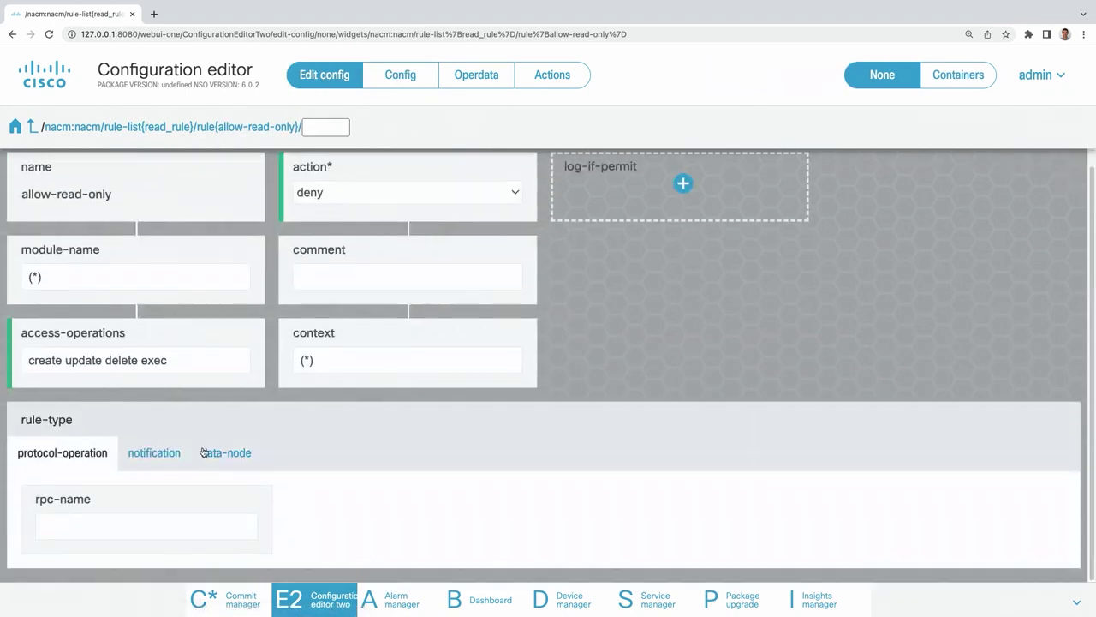
left_click(204, 453)
left_click(108, 526)
type("/devices/device")
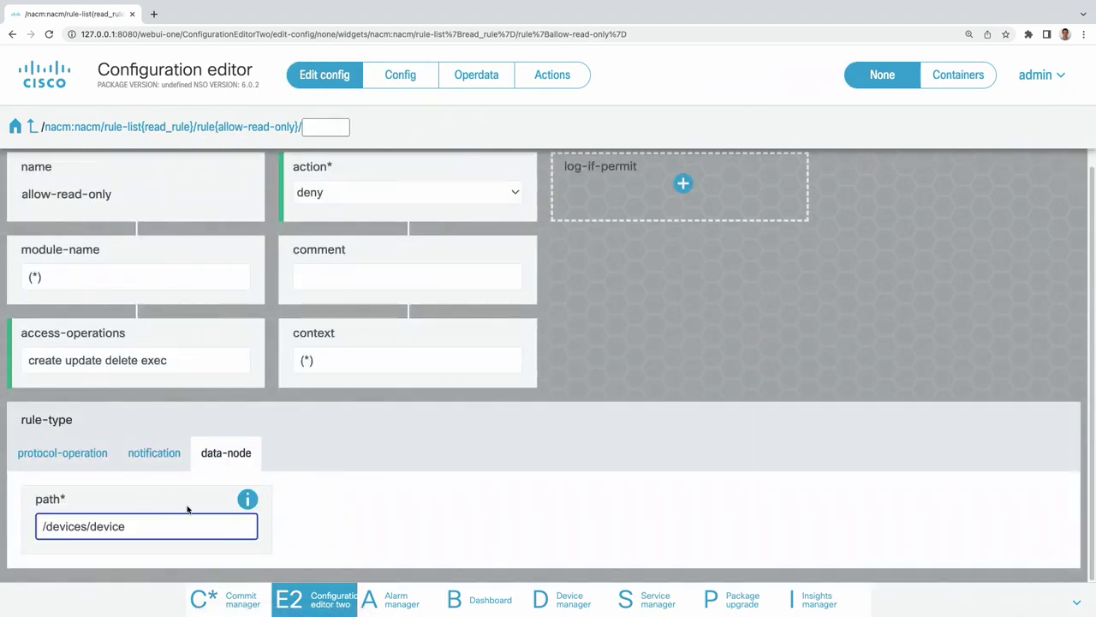
left_click(355, 504)
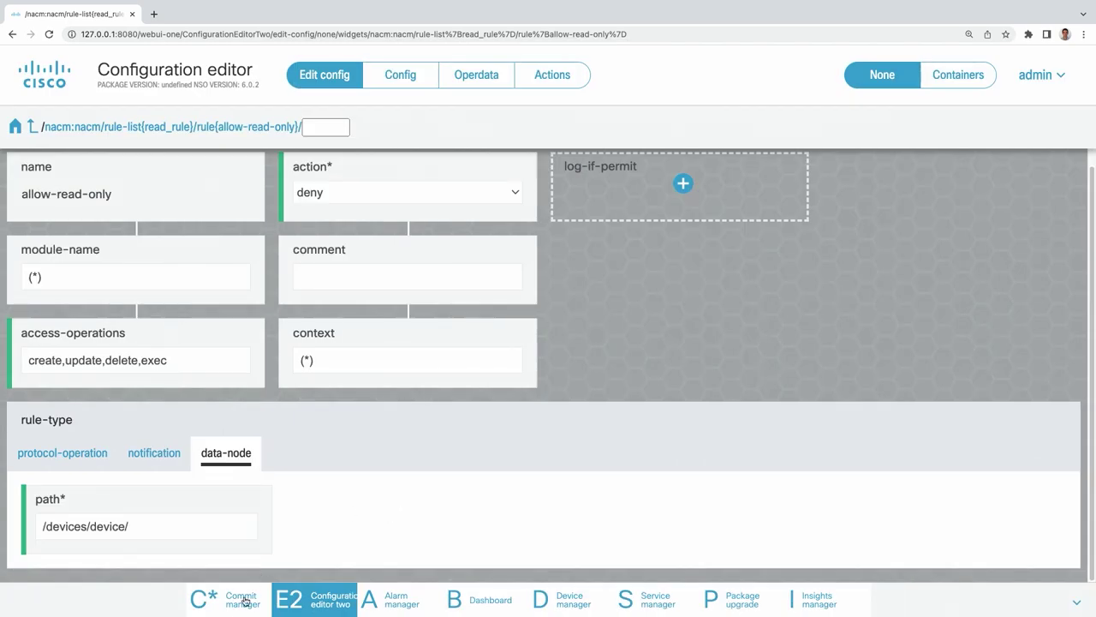
Review the diff, commit the NACM changes, and log out of the admin session
left_click(242, 602)
left_click(214, 185)
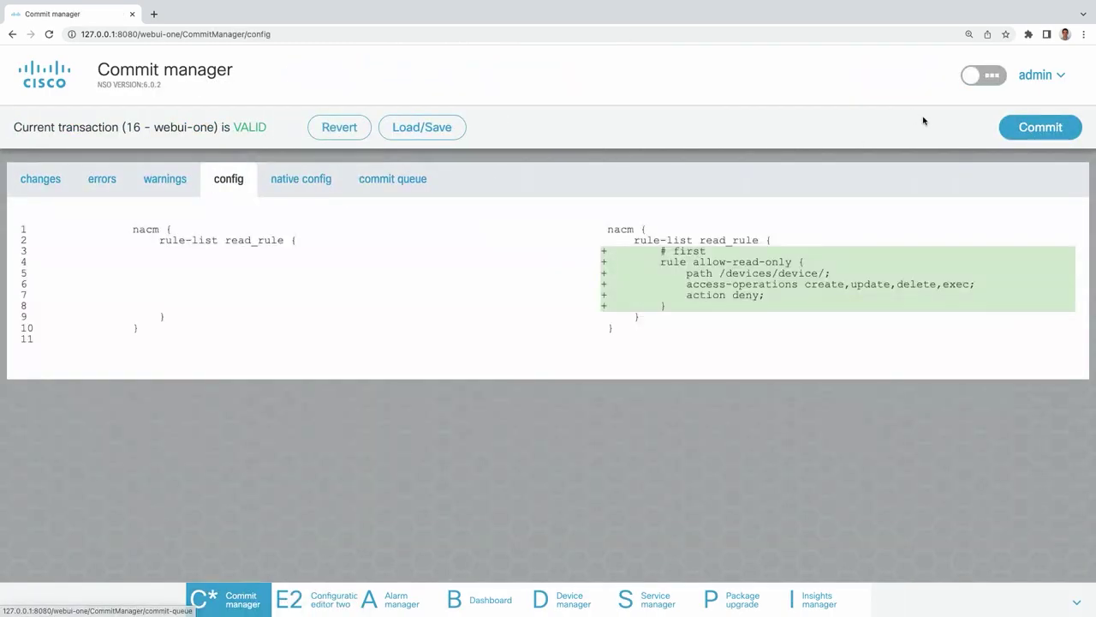
left_click(1013, 127)
left_click(546, 360)
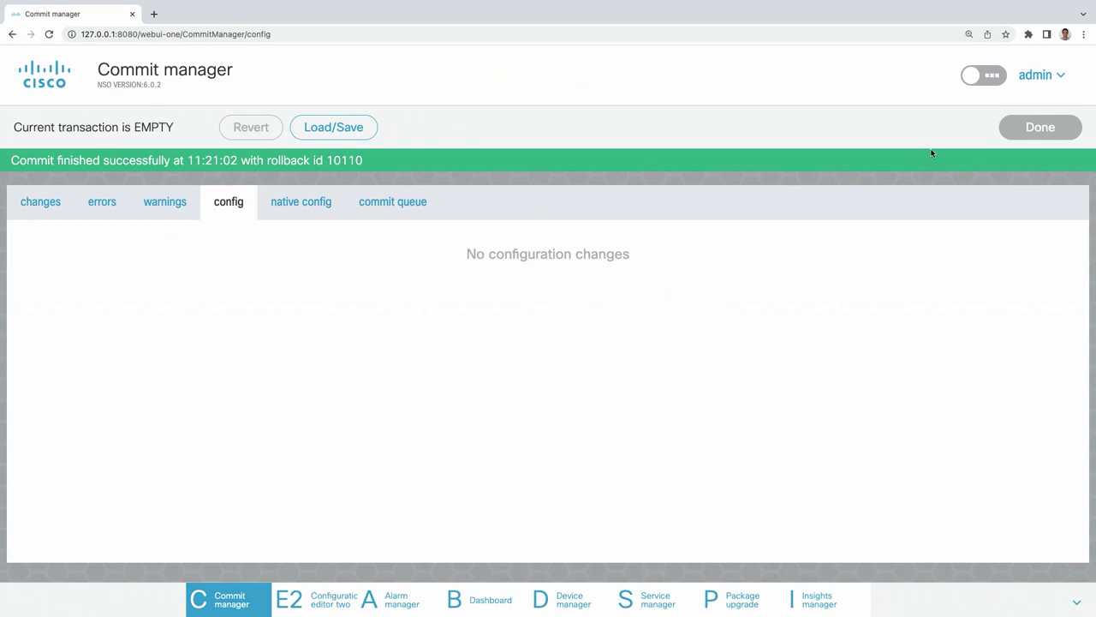
left_click(1039, 77)
left_click(996, 185)
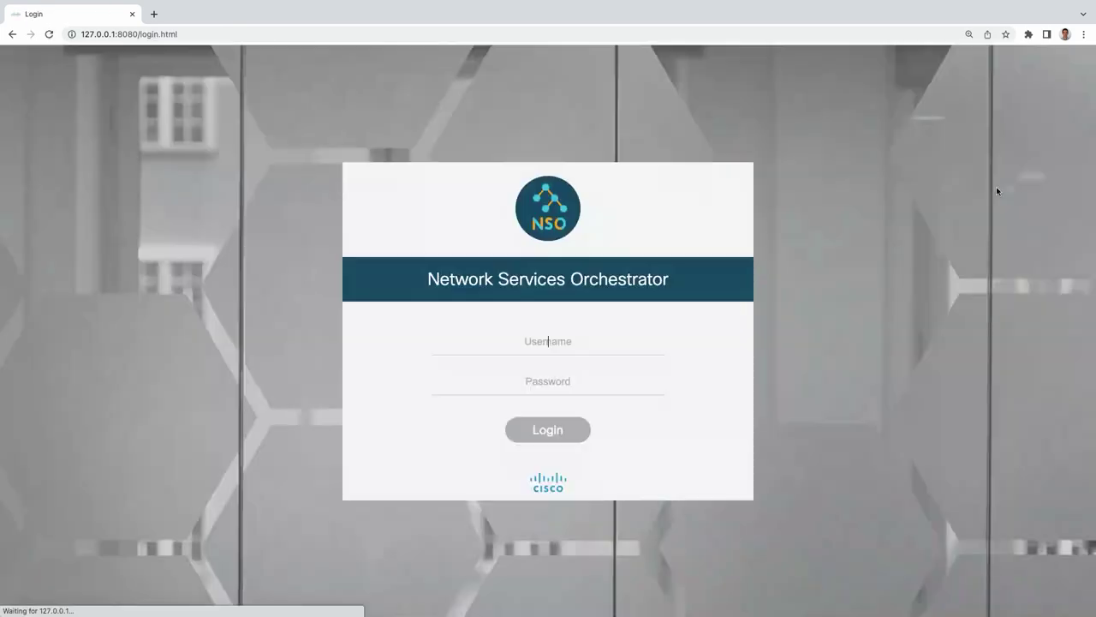
Log in as read_user with the account password
type("read_use")
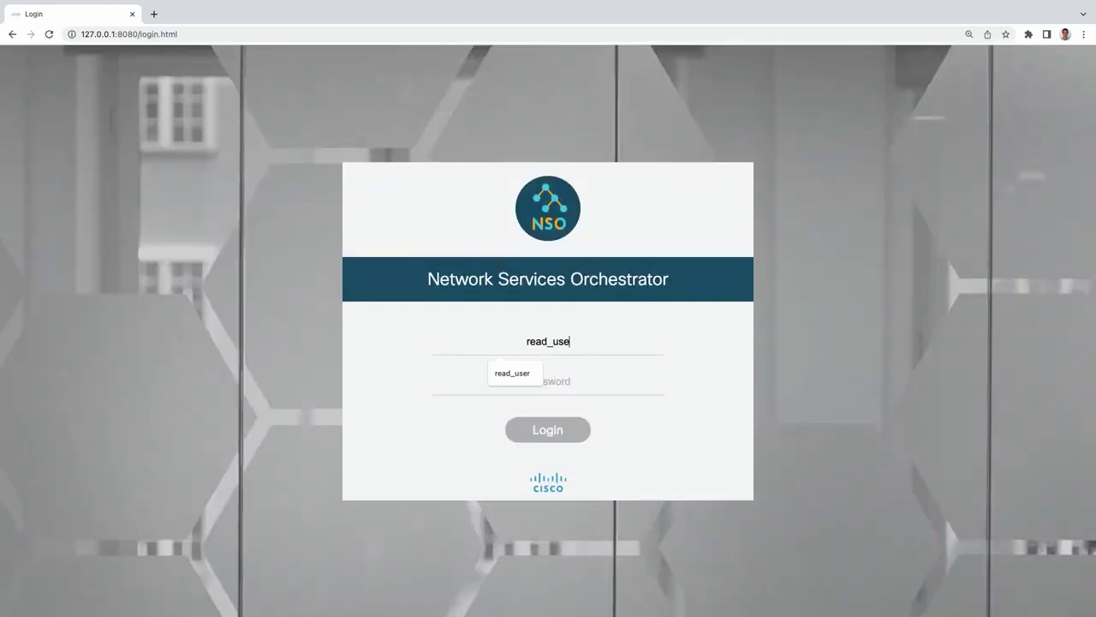
type("r")
key("Tab")
key("Return")
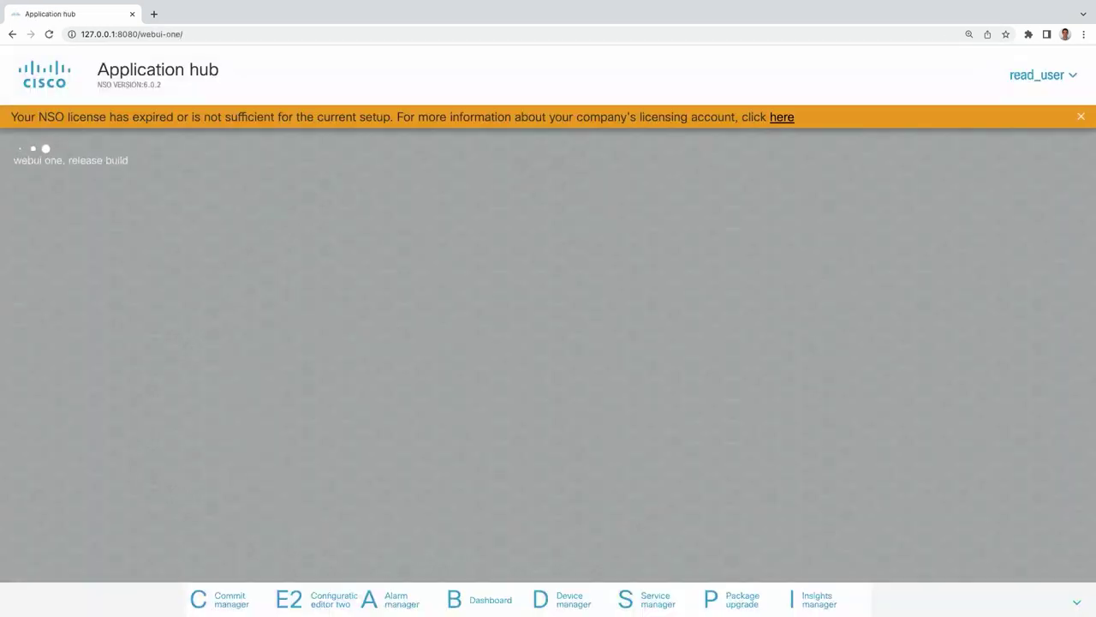
Try adding no-wait-for-lock on ios-xr-0 in edit mode and get access denied
left_click(625, 257)
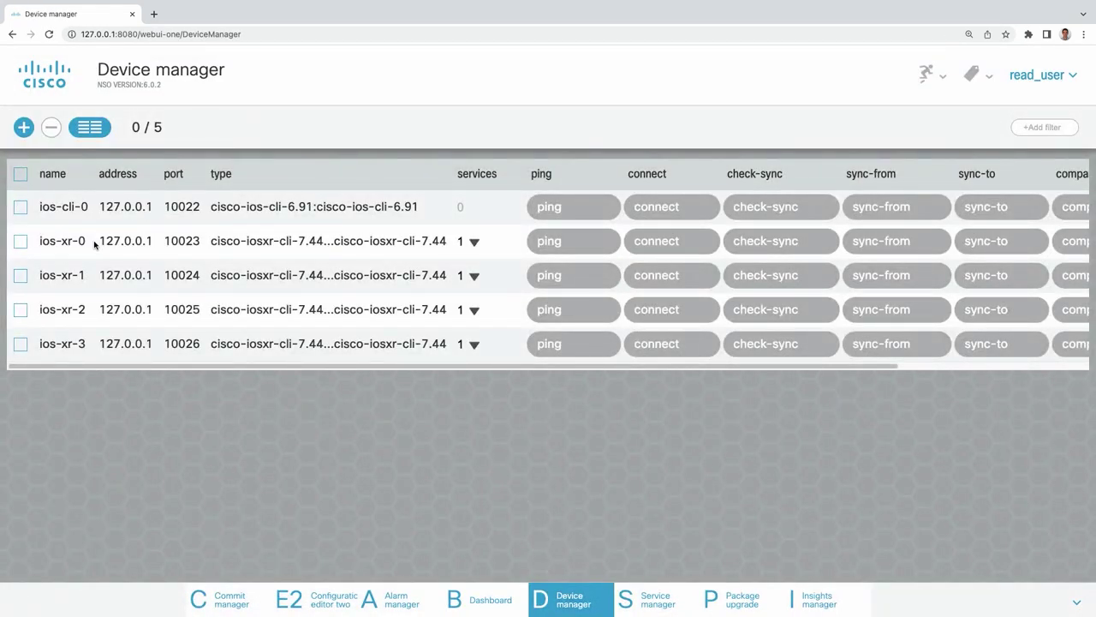
left_click(68, 242)
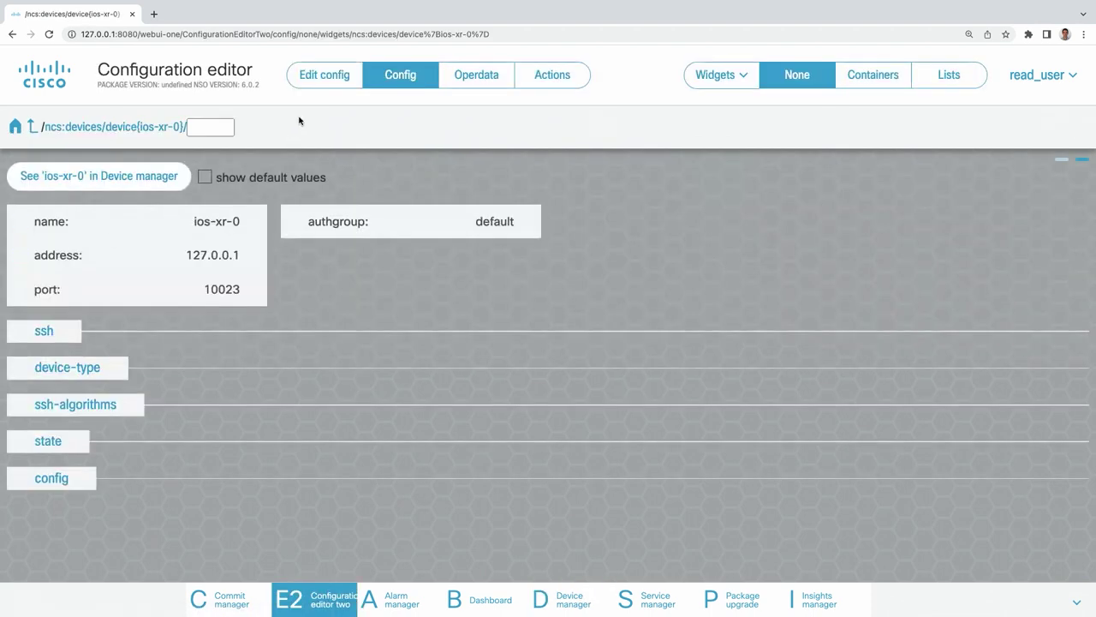
left_click(347, 63)
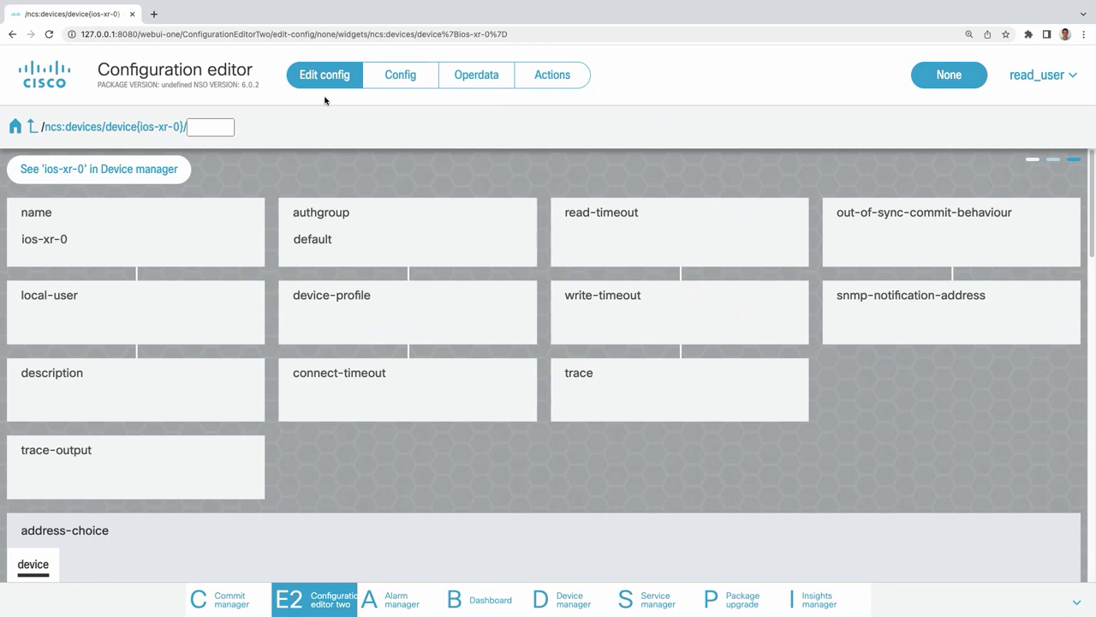
mouse_move(110, 242)
scroll(293, 298, "down", 6)
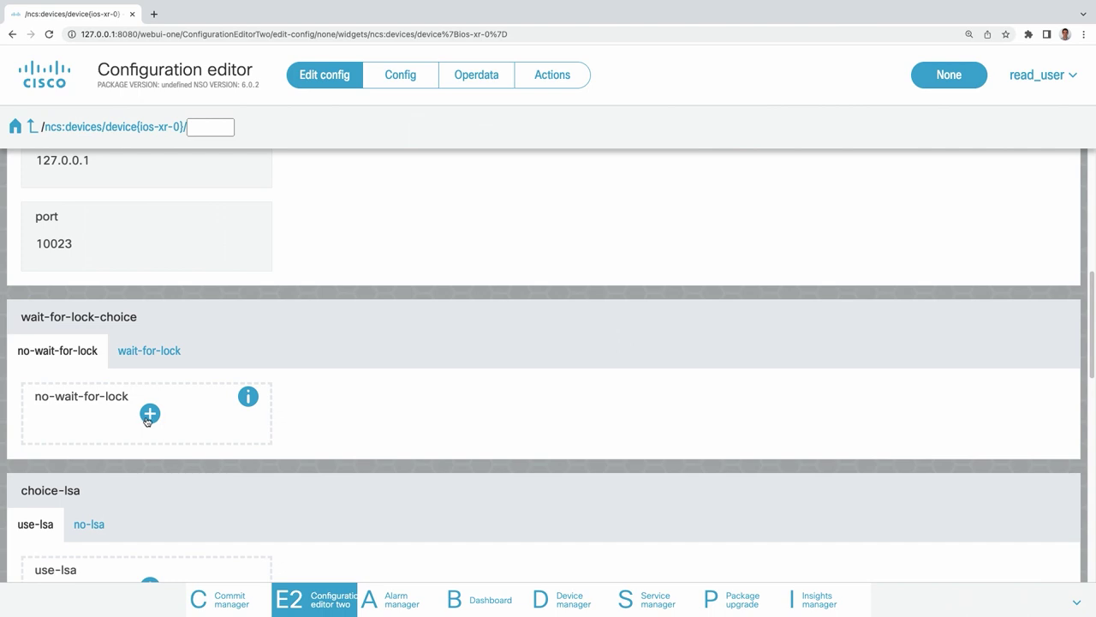
left_click(150, 415)
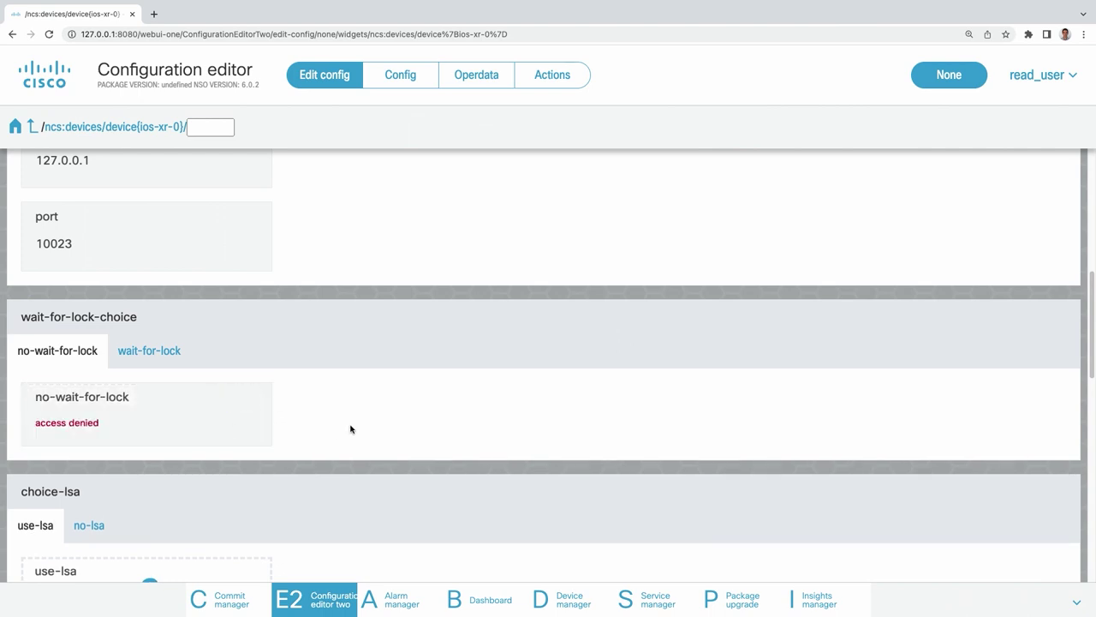